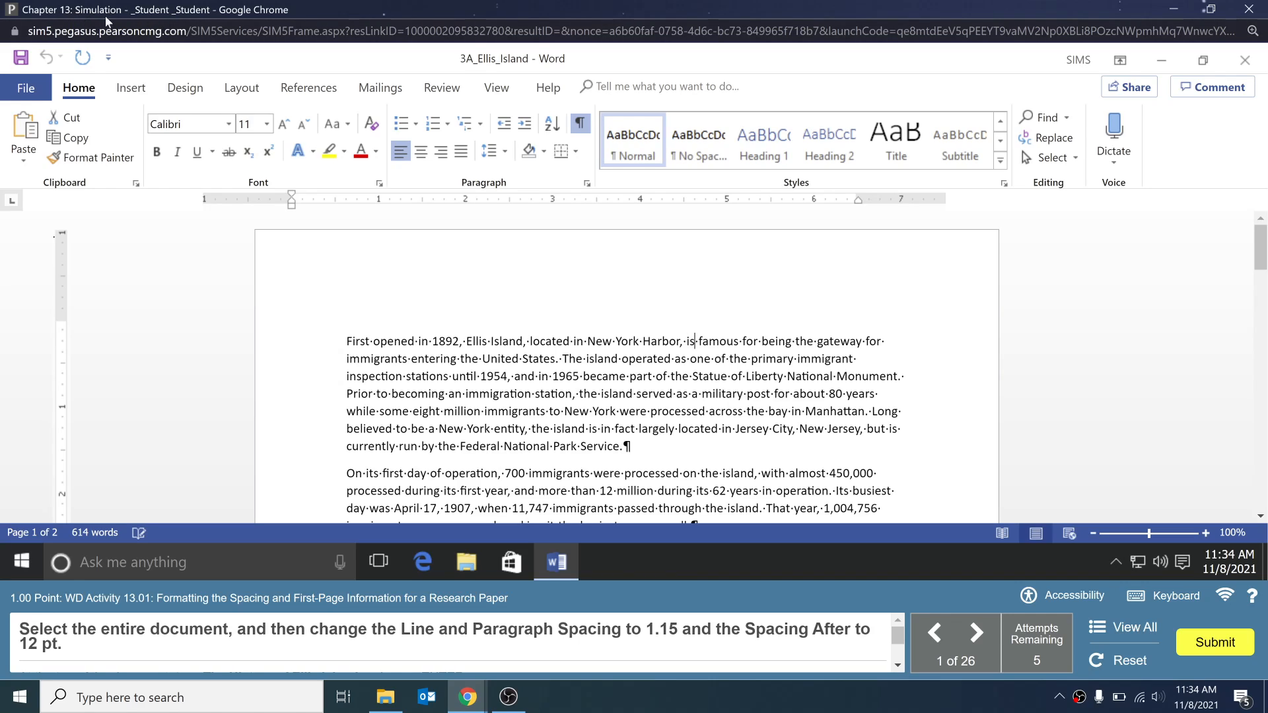
Reduce the browser window's zoom to a smaller level so more of the simulation fits
{"action": "right_click", "coordinate": [312, 9]}
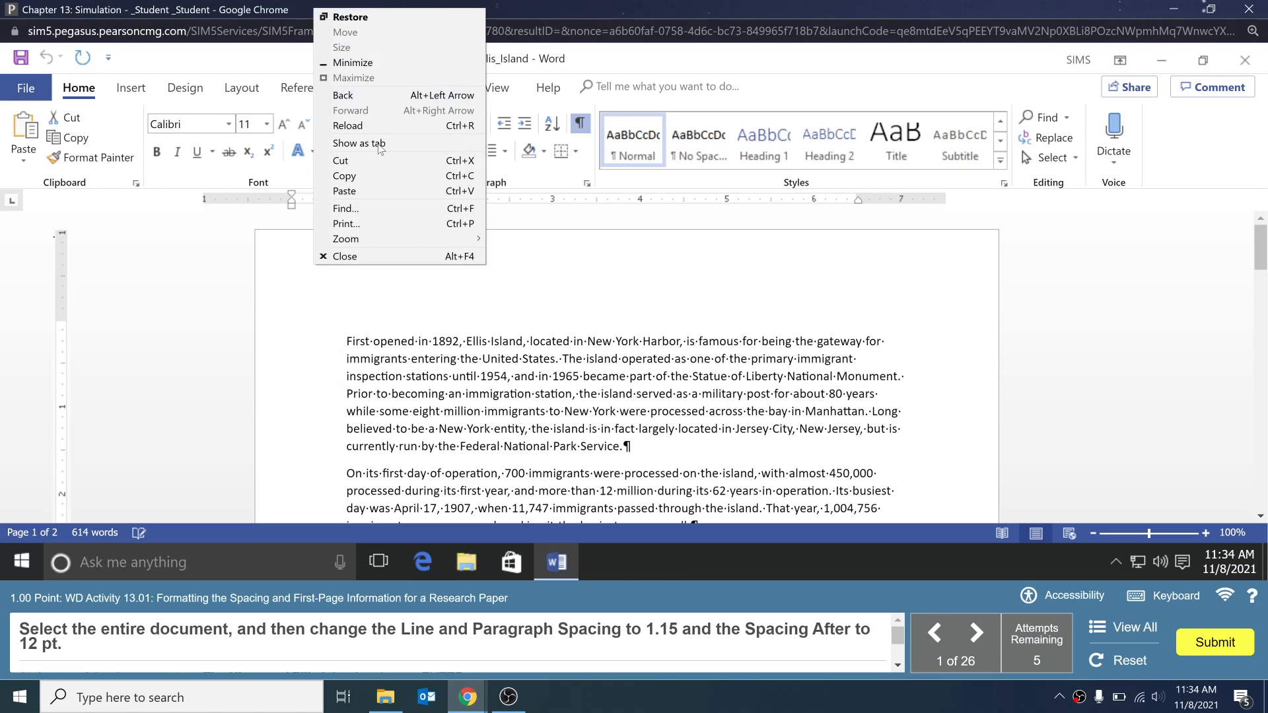
{"action": "mouse_move", "coordinate": [382, 240]}
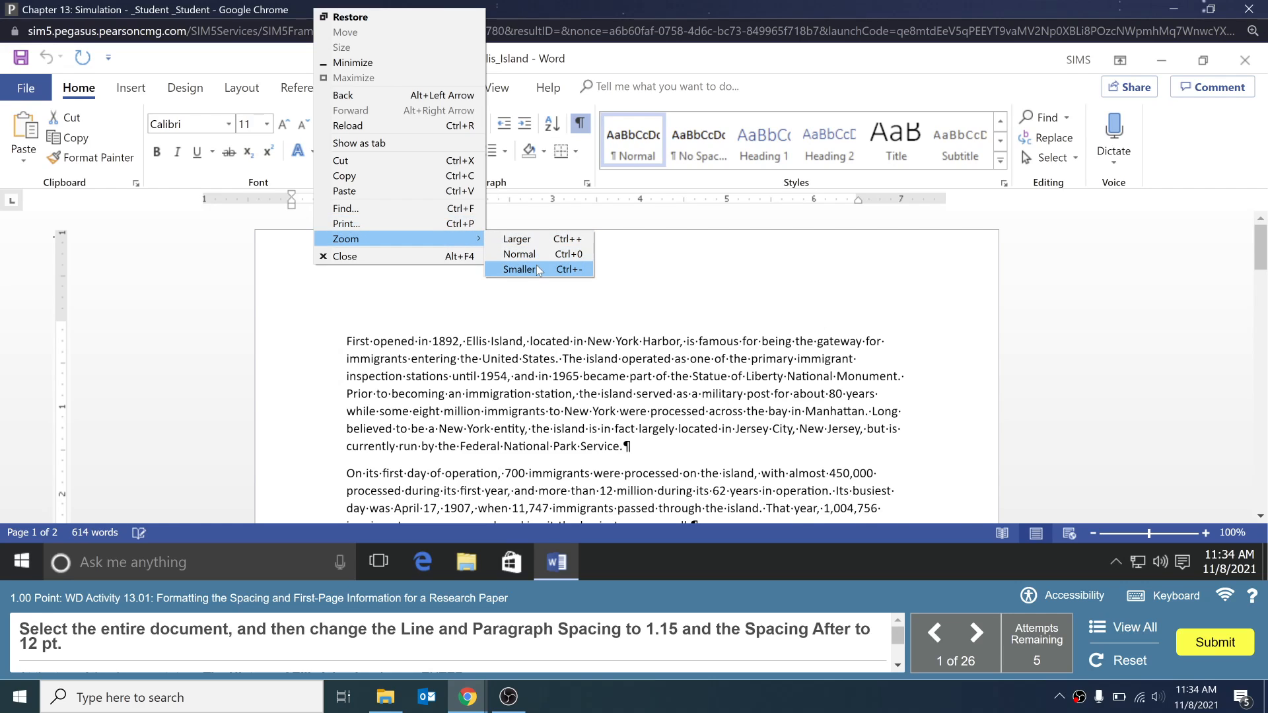
{"action": "left_click", "coordinate": [519, 269]}
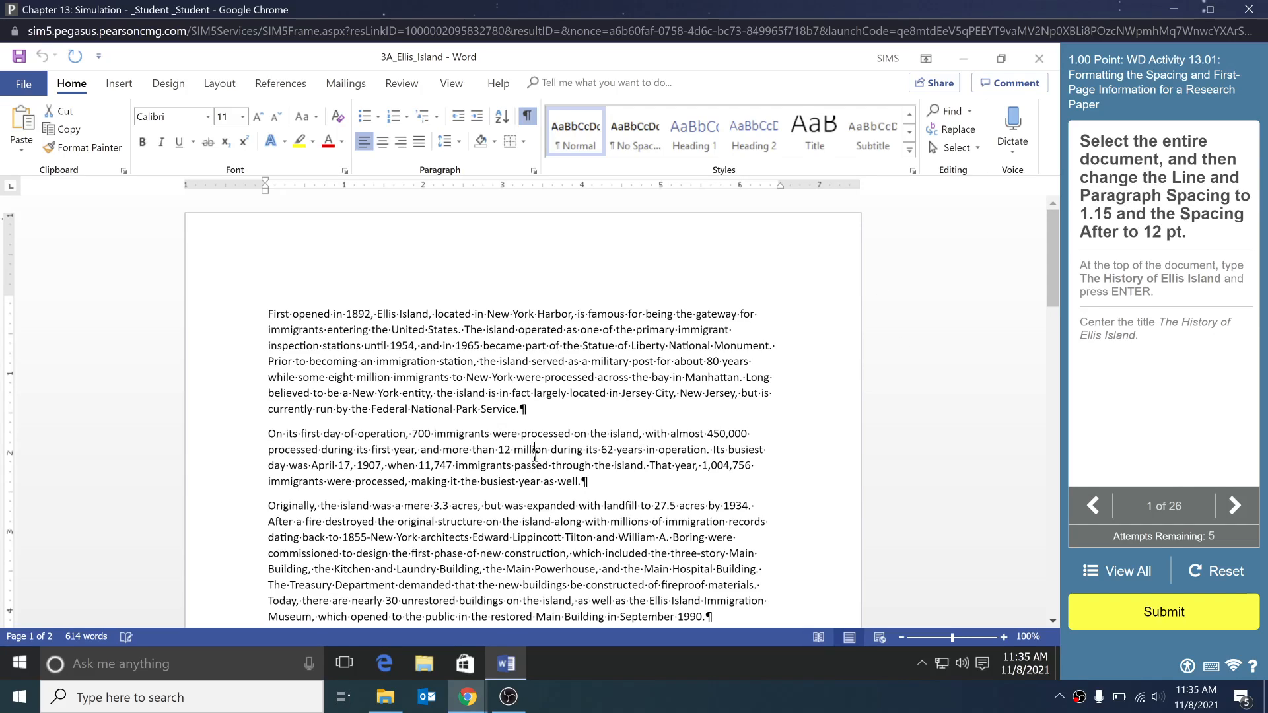
{"action": "left_click_drag", "start_coordinate": [266, 314], "coordinate": [548, 415]}
{"action": "left_click", "coordinate": [548, 416]}
{"action": "left_click", "coordinate": [409, 361]}
{"action": "key", "text": "shift+Down"}
{"action": "key", "text": "shift+Down"}
{"action": "key", "text": "shift+Down"}
{"action": "key", "text": "shift+Down"}
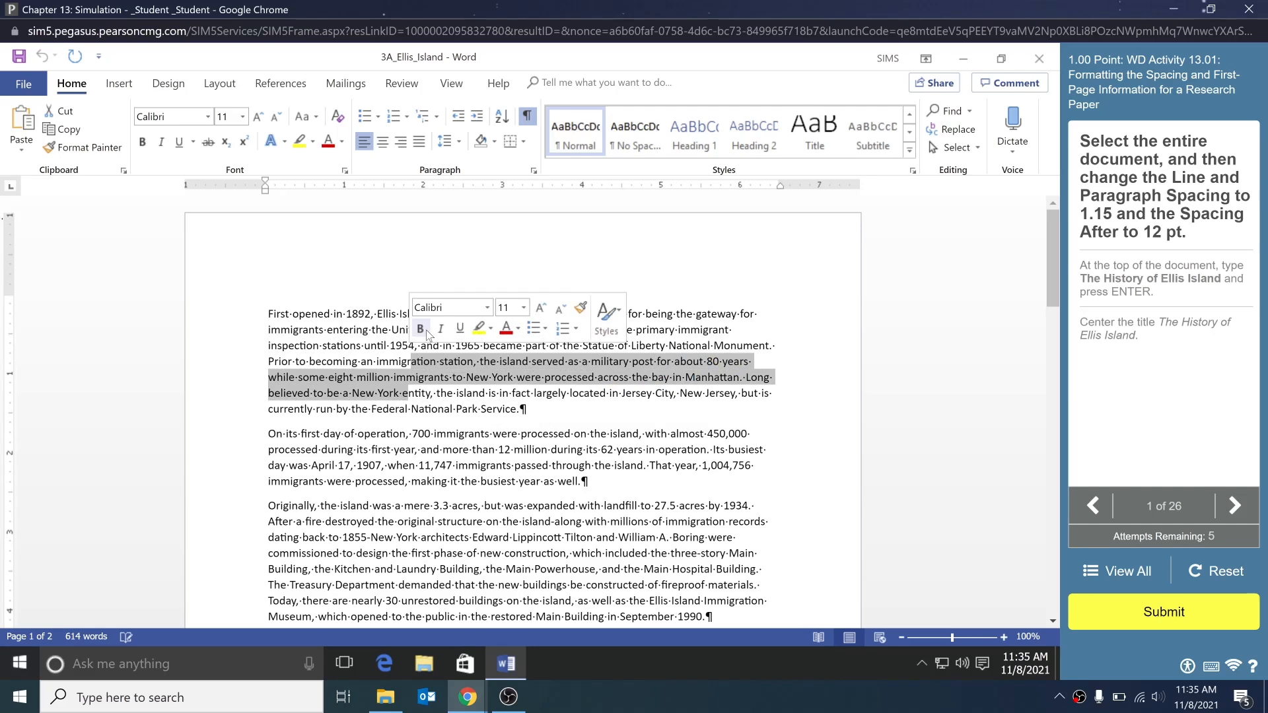
Select the entire document and set its line spacing to 1.15
{"action": "left_click", "coordinate": [388, 345]}
{"action": "key", "text": "ctrl+a"}
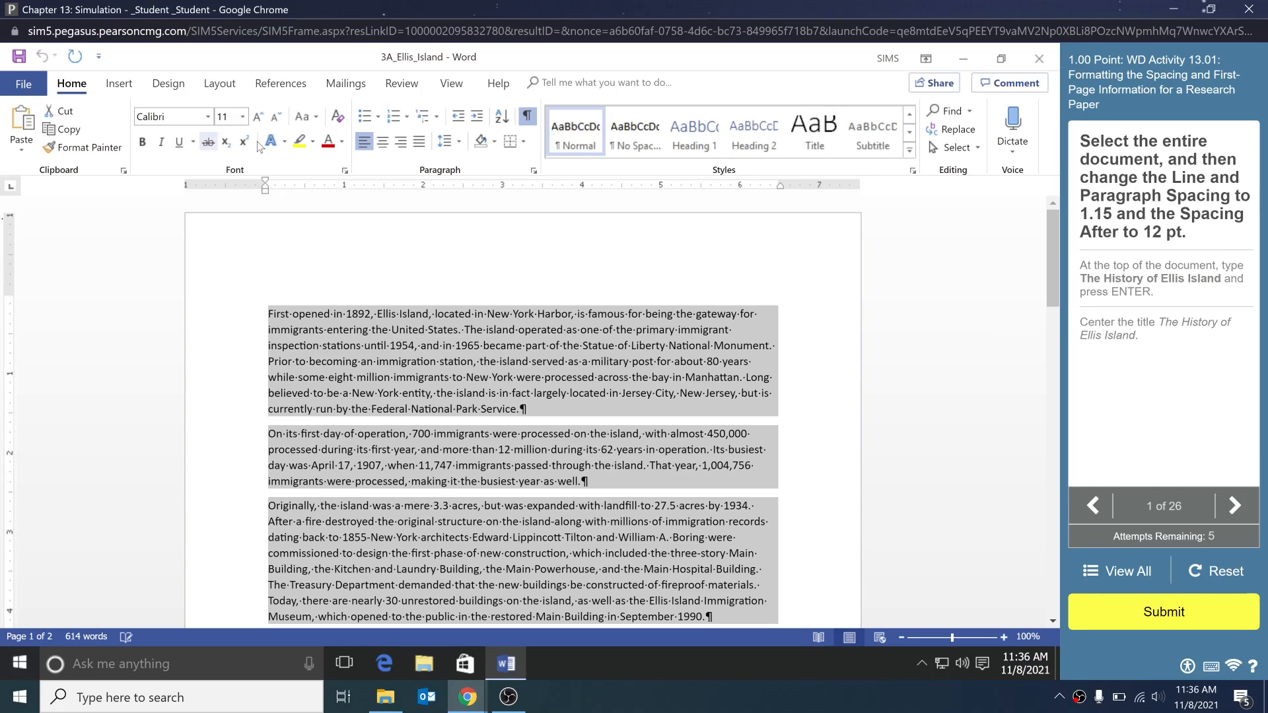
{"action": "left_click", "coordinate": [449, 141]}
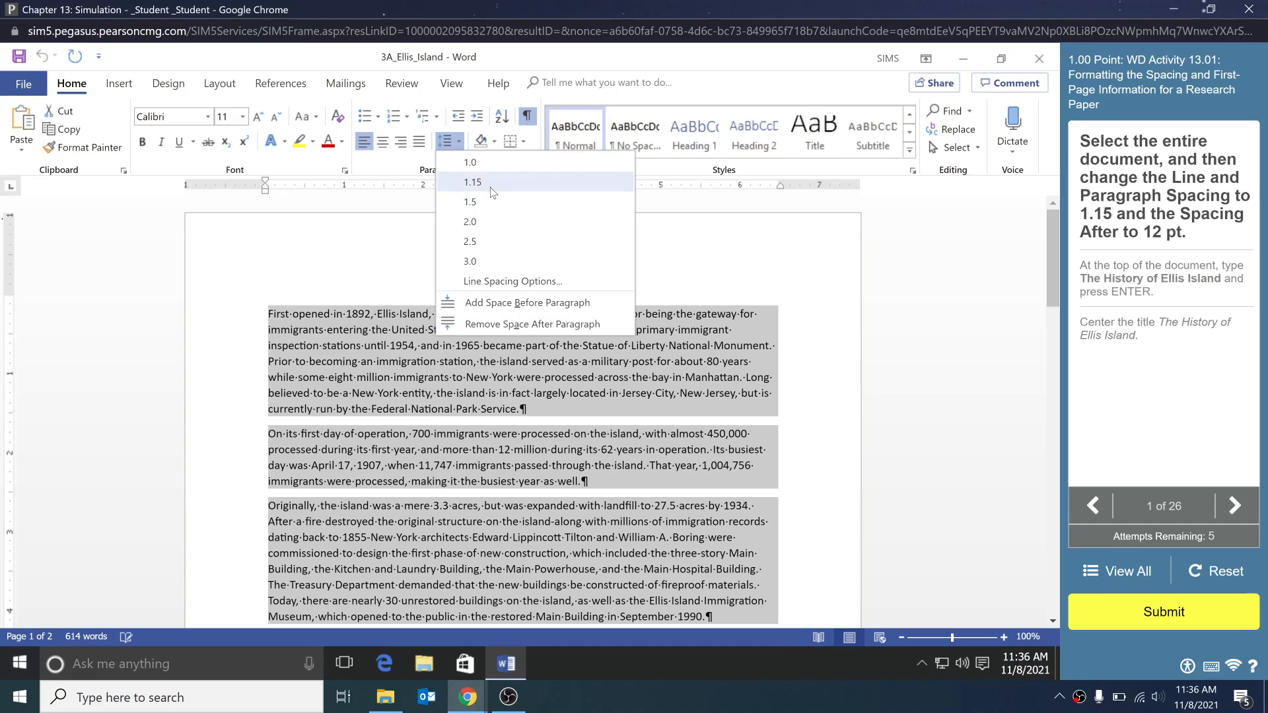
{"action": "left_click", "coordinate": [491, 192]}
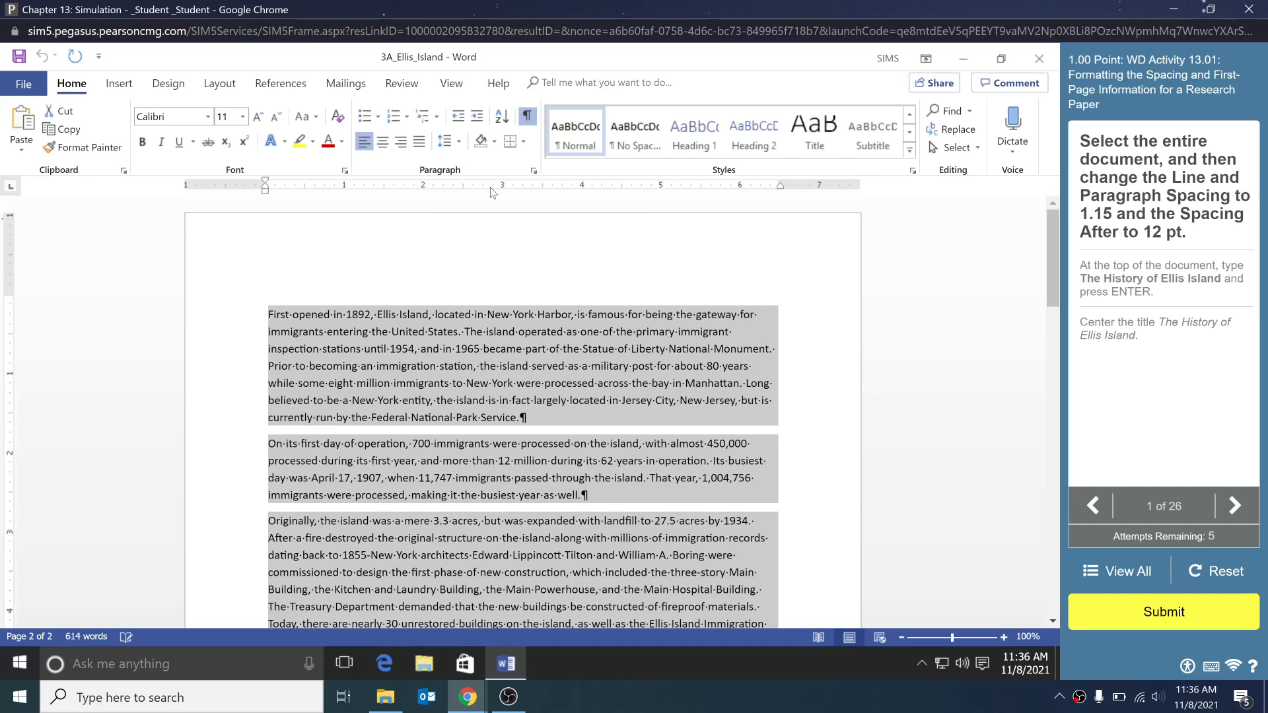
Set the selected document's line spacing to 1.15 and its spacing after to 12 pt in the paragraph settings
{"action": "left_click", "coordinate": [220, 84]}
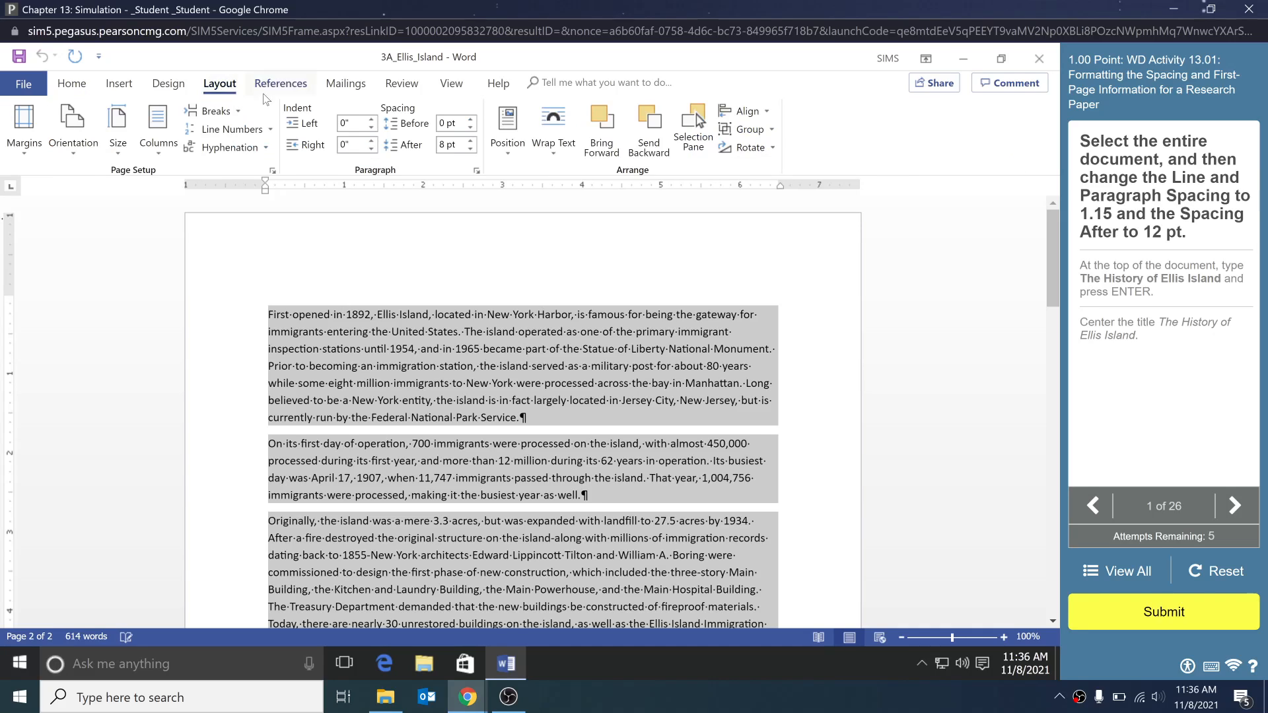
{"action": "left_click", "coordinate": [74, 83]}
{"action": "left_click", "coordinate": [458, 141]}
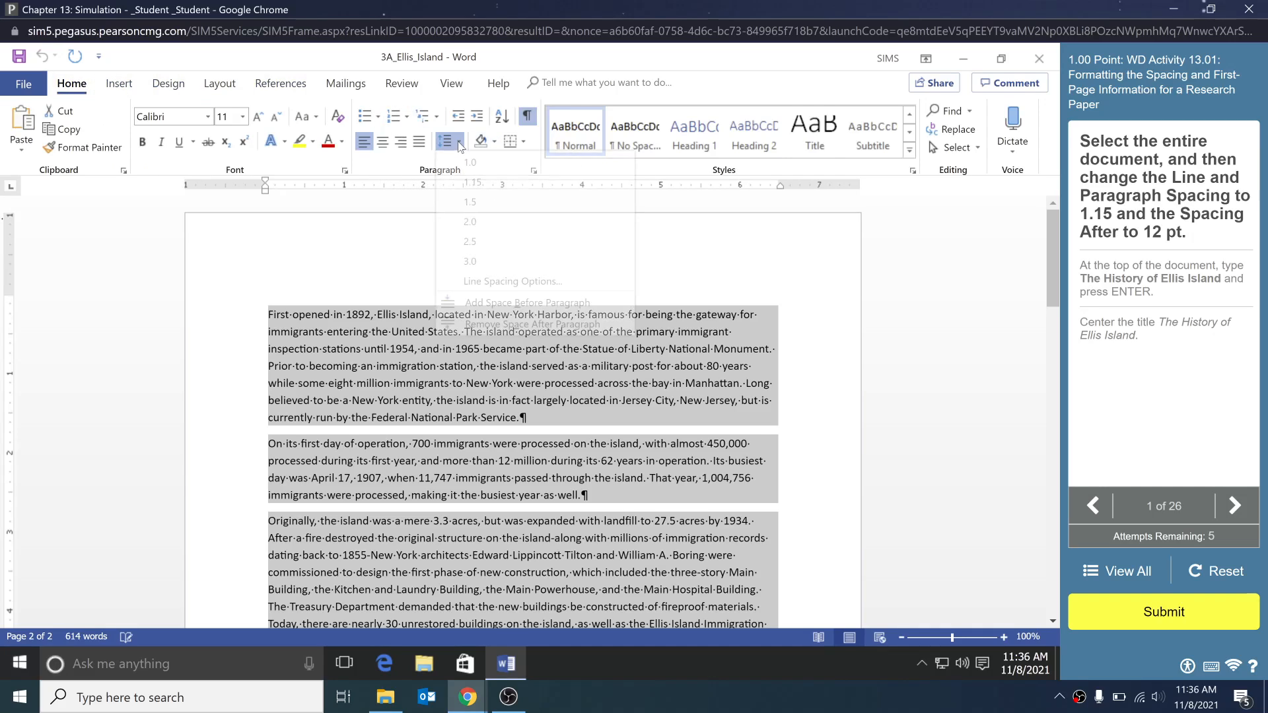
{"action": "left_click", "coordinate": [486, 285]}
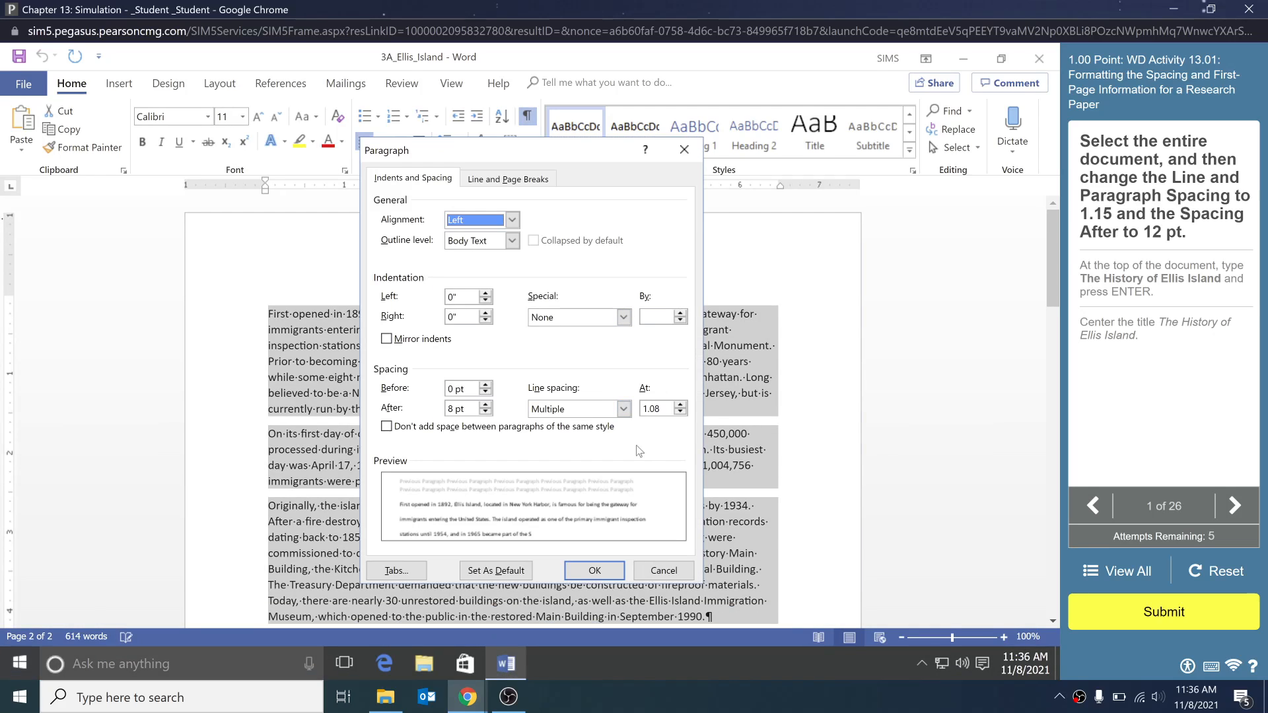
{"action": "double_click", "coordinate": [666, 409]}
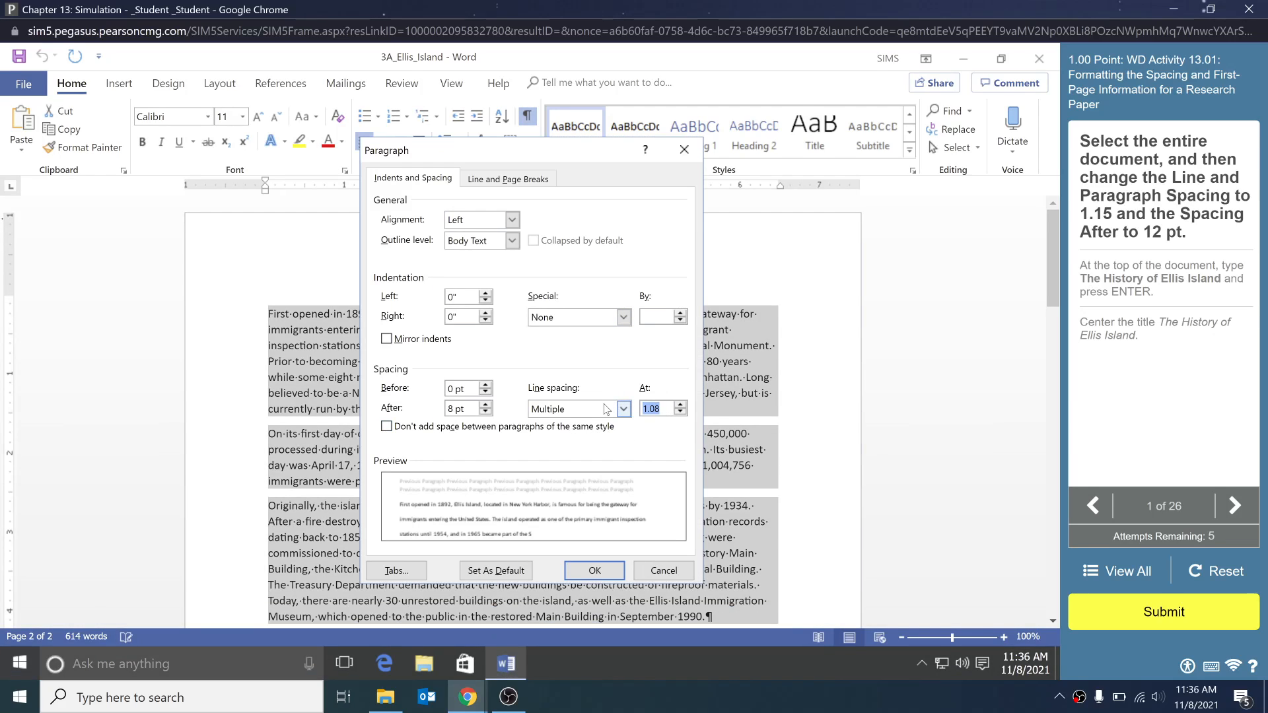
{"action": "type", "text": "15"}
{"action": "left_click", "coordinate": [486, 404]}
{"action": "left_click", "coordinate": [595, 572]}
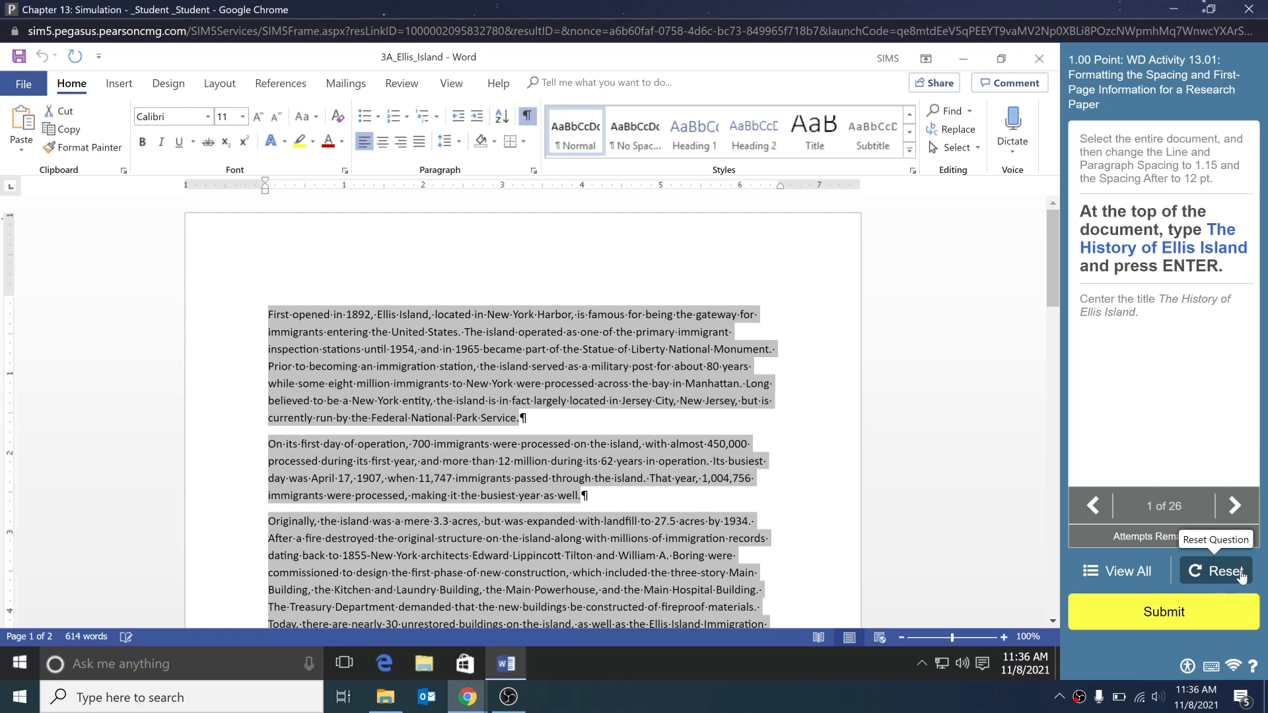
Reset the question and give the entire document 1.15 line spacing with 12 pt spacing after each paragraph
{"action": "left_click", "coordinate": [1216, 571]}
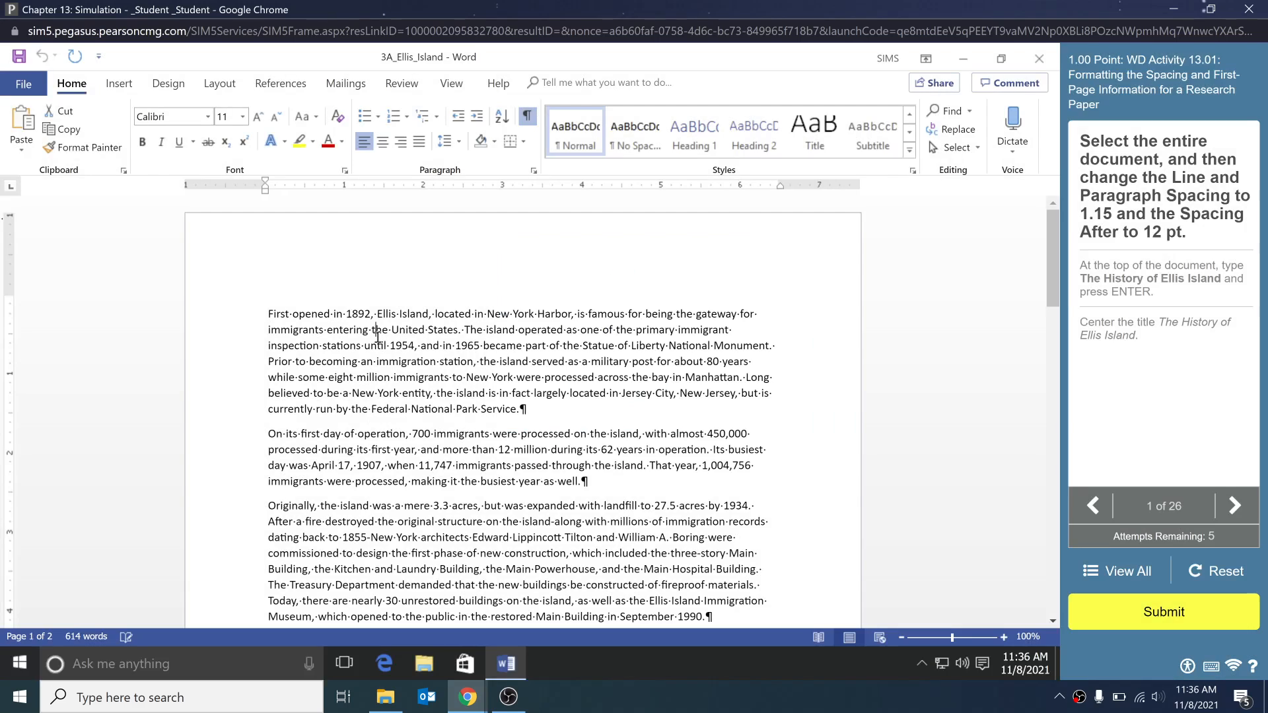
{"action": "key", "text": "ctrl+a"}
{"action": "left_click", "coordinate": [444, 140]}
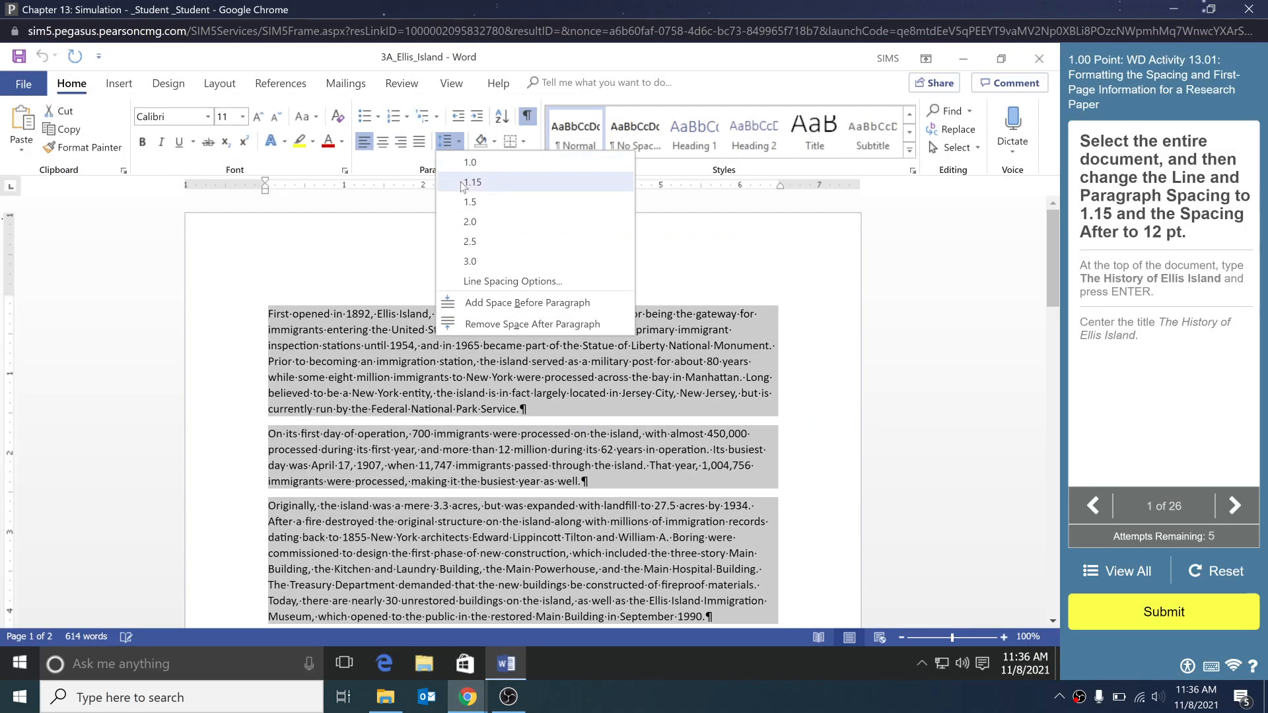
{"action": "left_click", "coordinate": [464, 186]}
{"action": "left_click", "coordinate": [220, 83]}
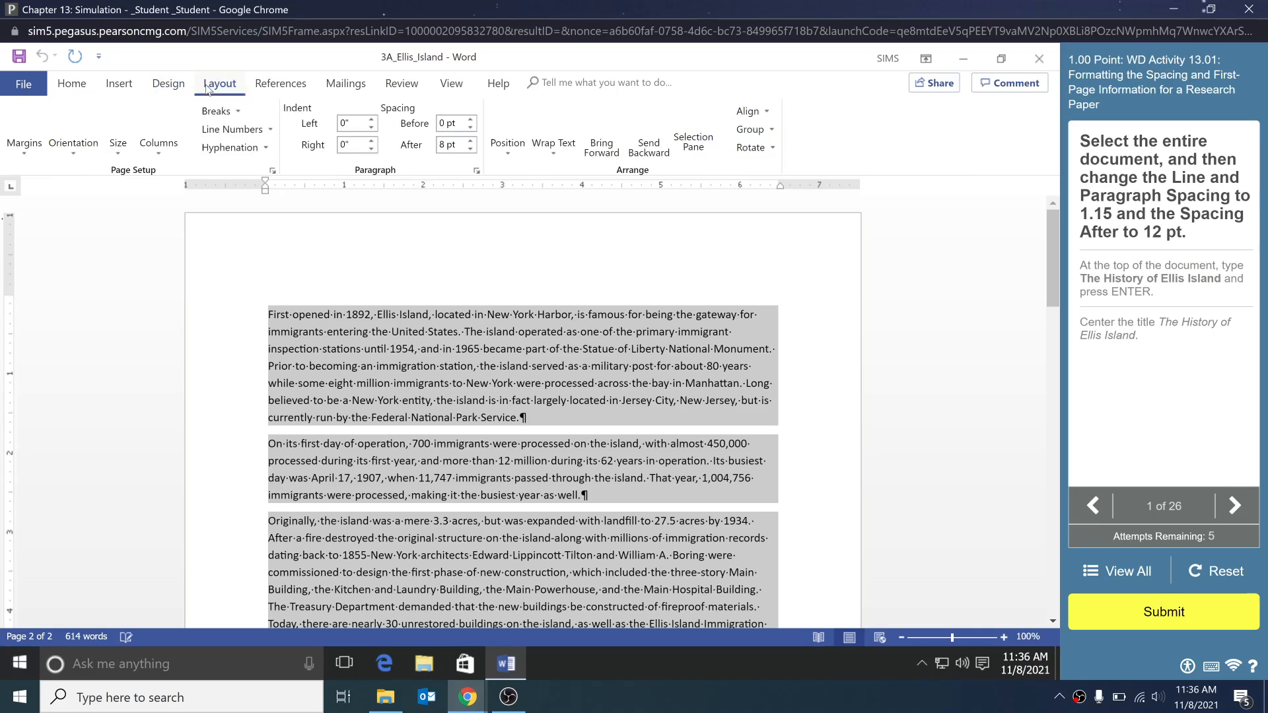
{"action": "left_click", "coordinate": [470, 140]}
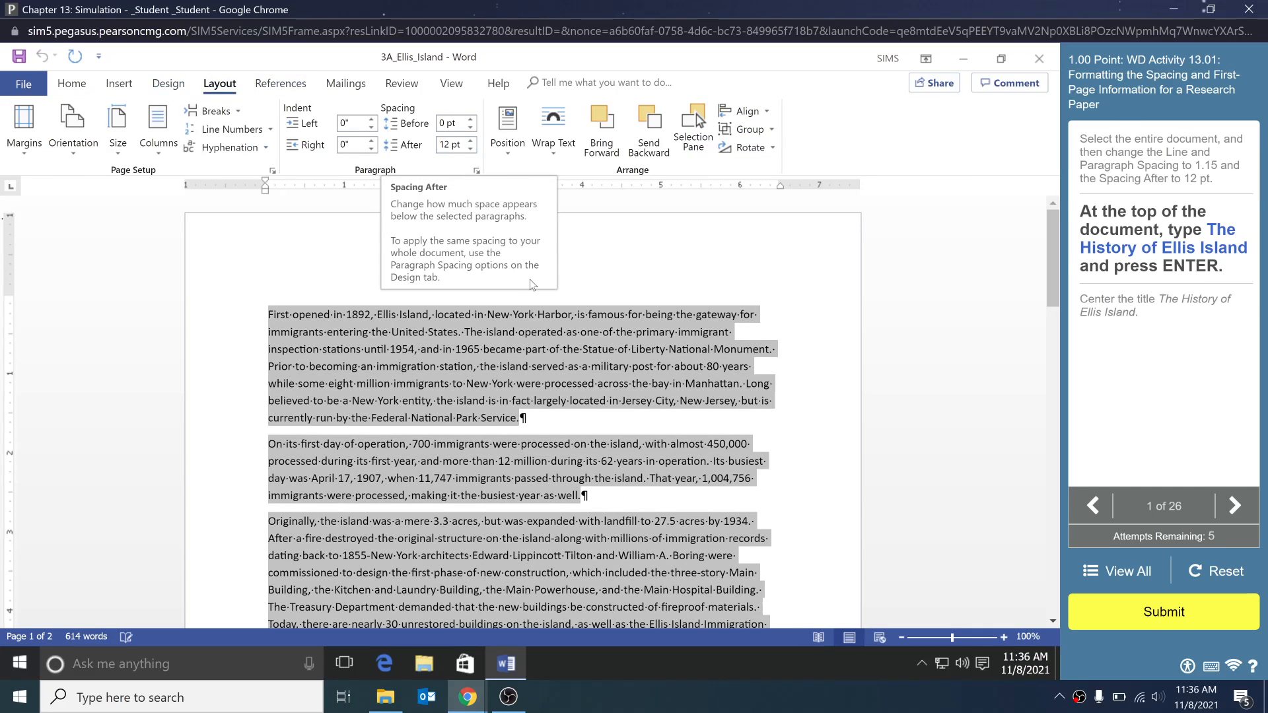
Insert "The history of ellis island" before the first paragraph and try to put it on its own line
{"action": "left_click", "coordinate": [713, 330]}
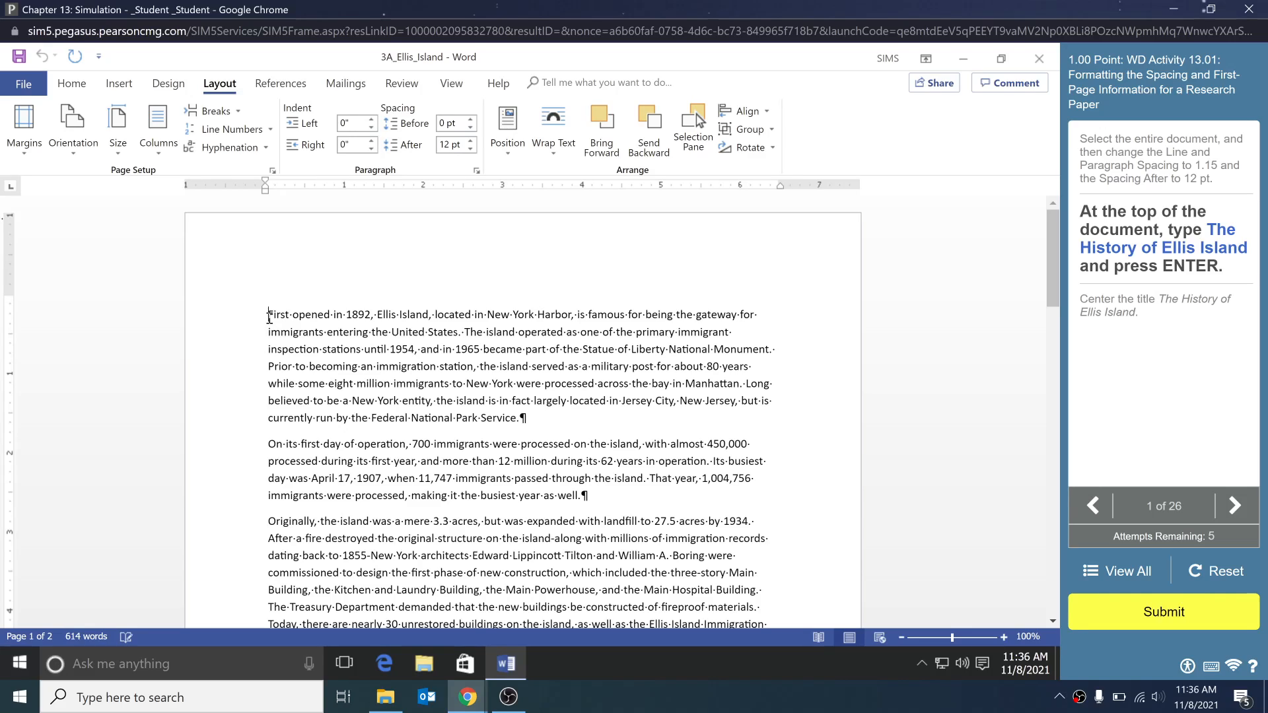
{"action": "type", "text": "The history "}
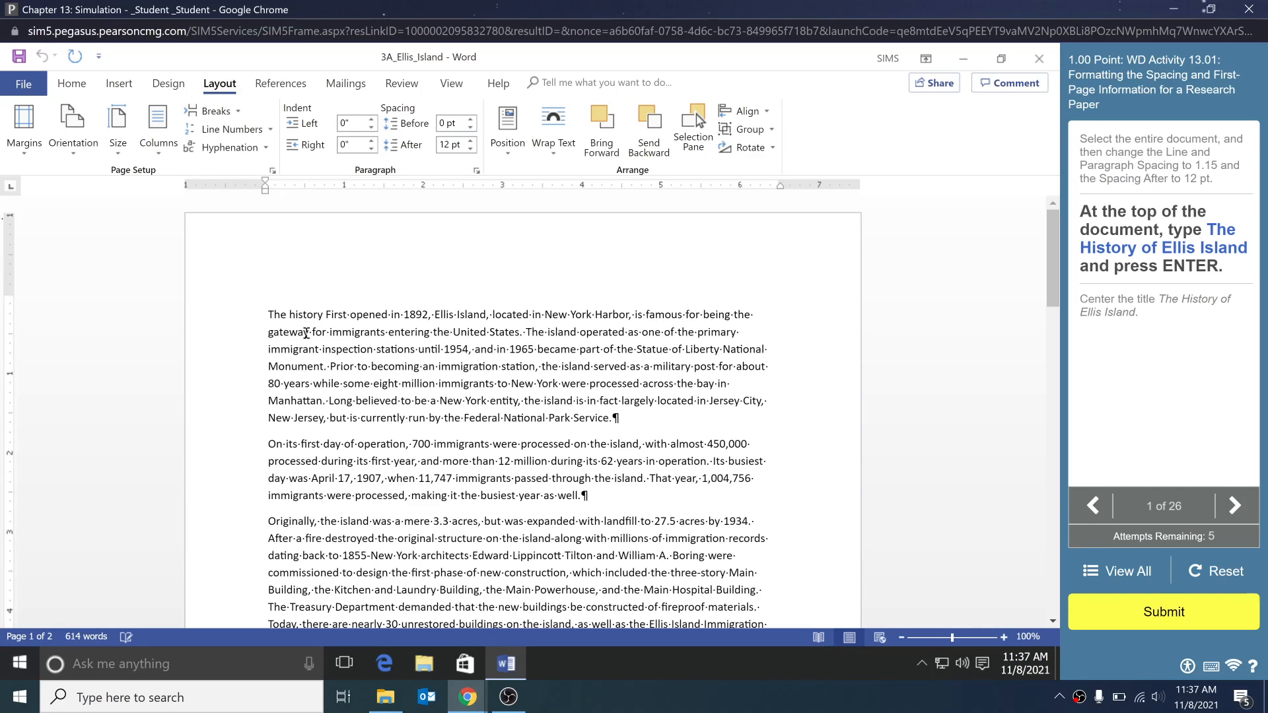
{"action": "type", "text": "of ellis islan"}
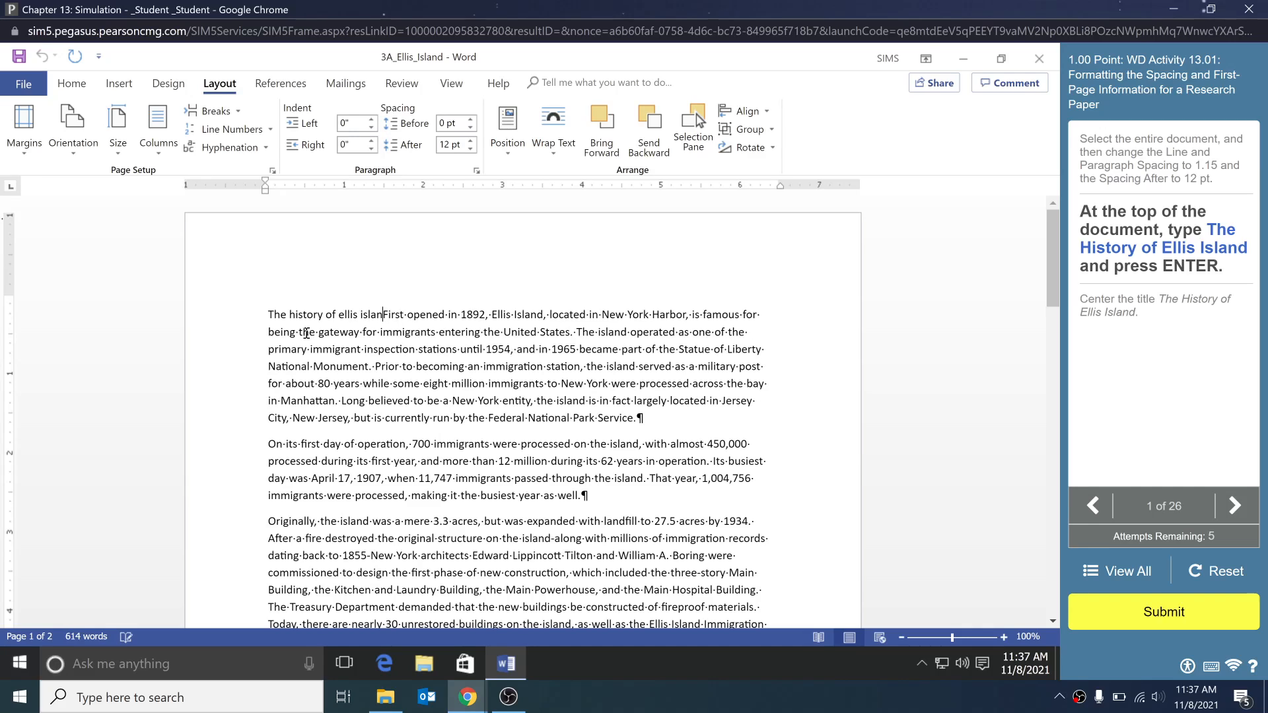
{"action": "type", "text": "d"}
{"action": "key", "text": "Return"}
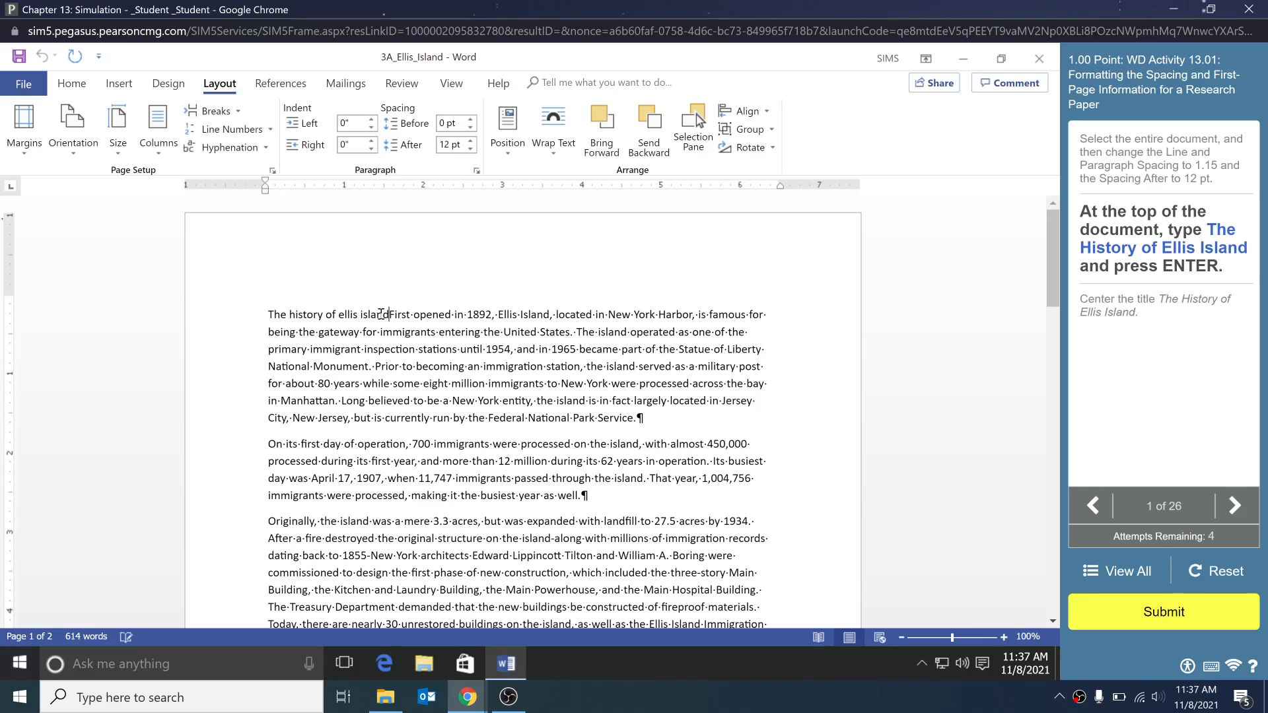
Correct the title's capitalization to "The History of Ellis Island" and separate it from the body text as its own paragraph
{"action": "left_click_drag", "start_coordinate": [390, 308], "coordinate": [296, 309]}
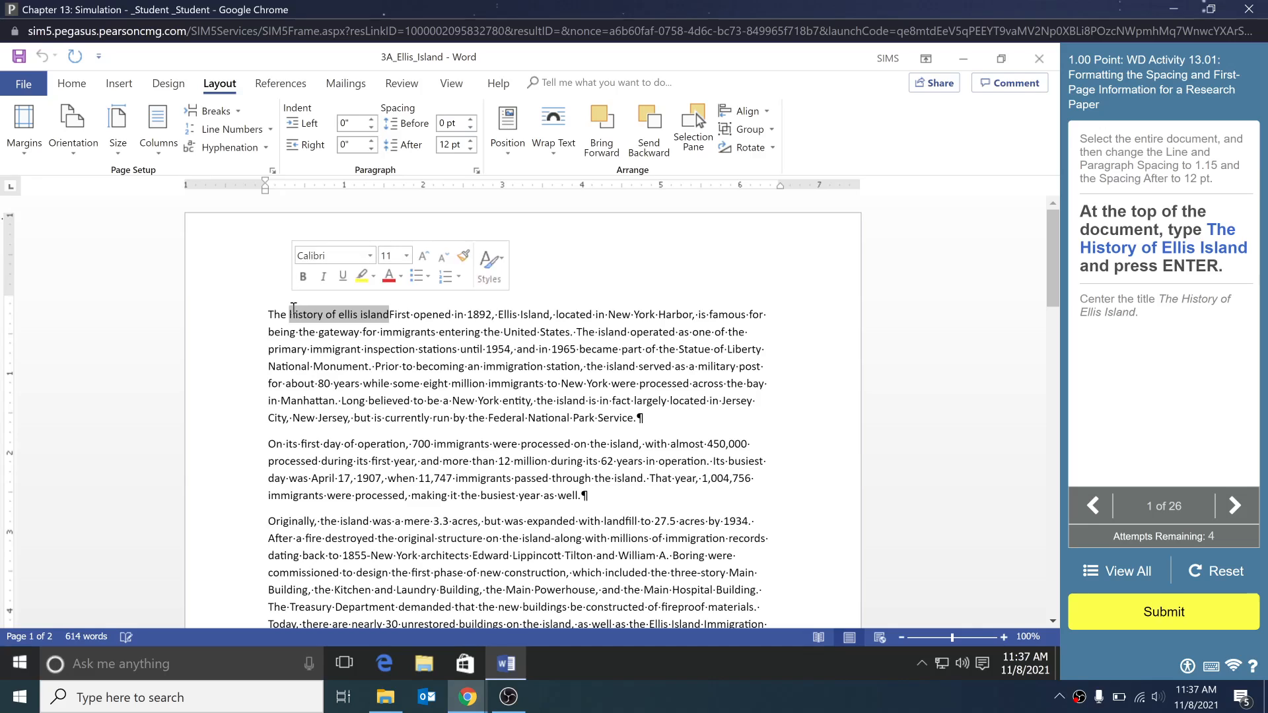
{"action": "key", "text": "BackSpace"}
{"action": "key", "text": "BackSpace"}
{"action": "type", "text": "His"}
{"action": "type", "text": "tory of Elli"}
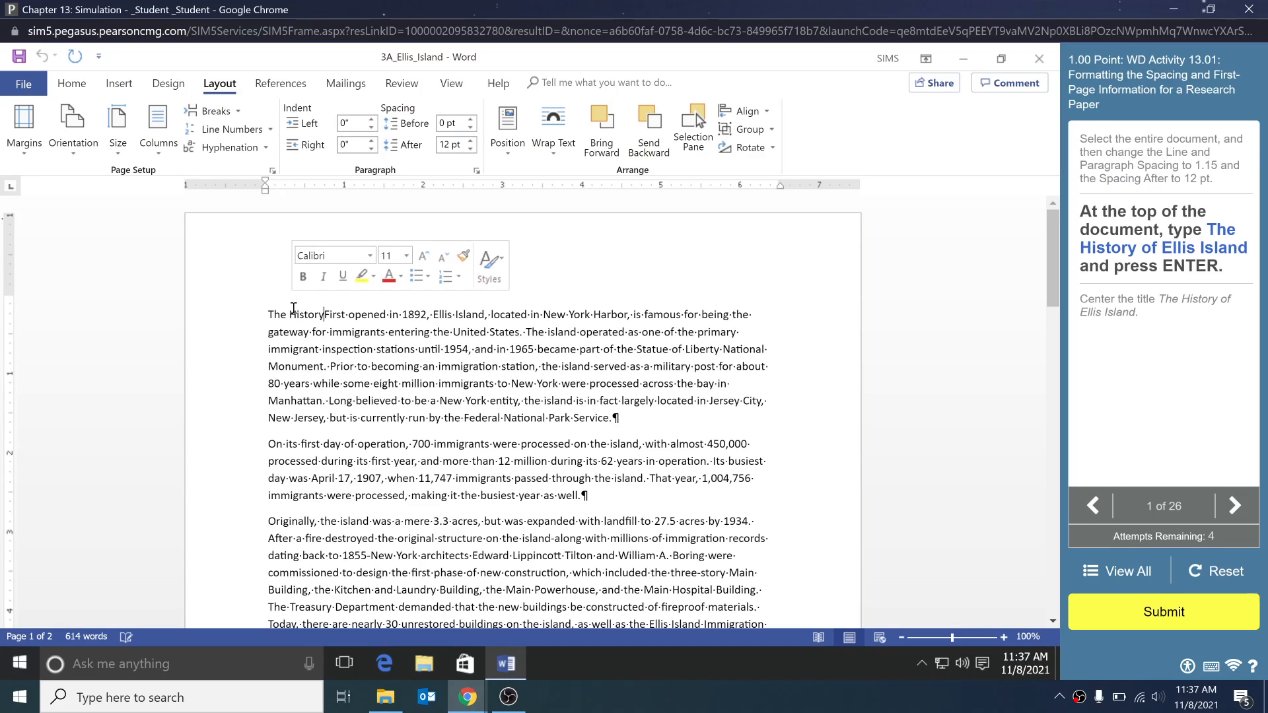
{"action": "type", "text": "s Island"}
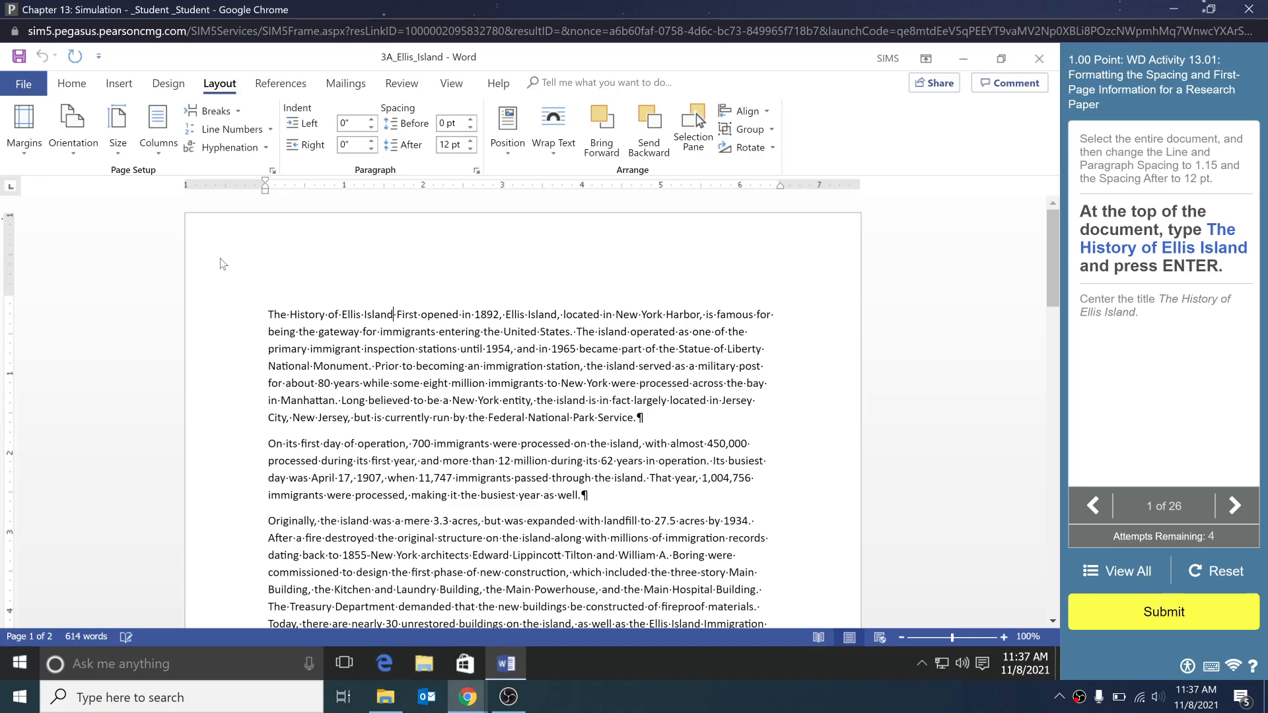
{"action": "key", "text": "Return"}
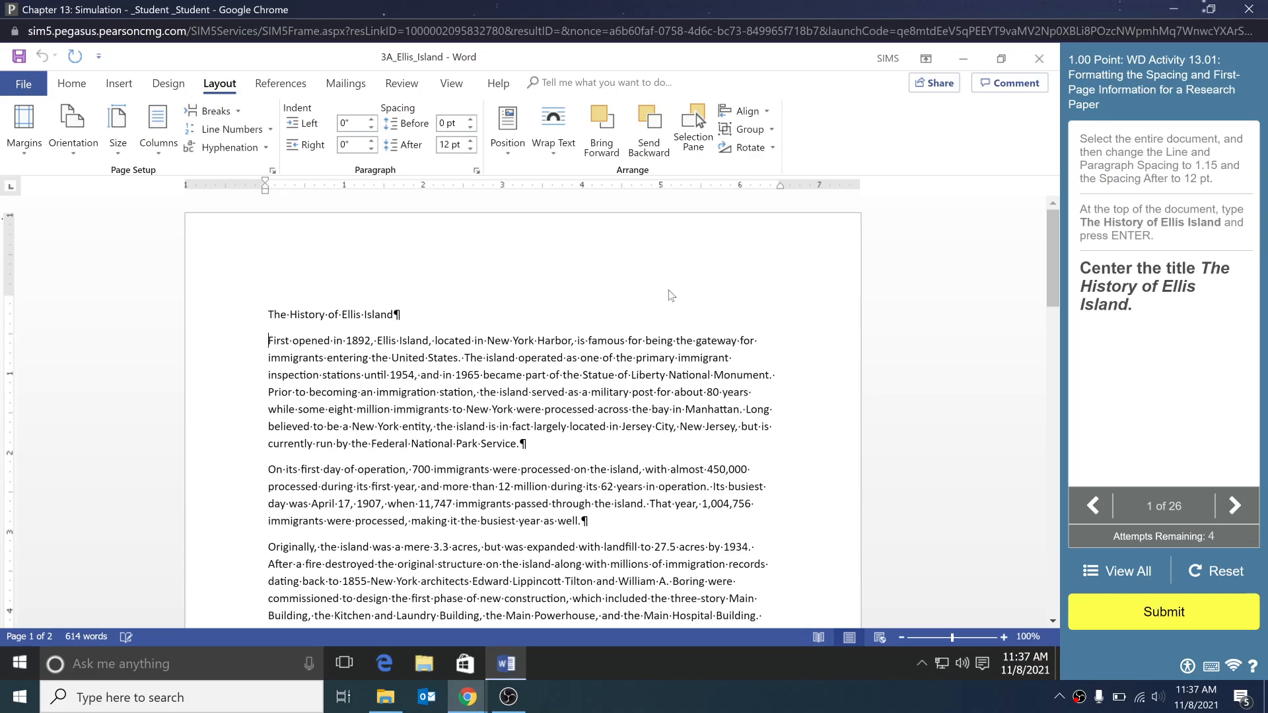
Reset the question and use the Paragraph dialog to set the whole document to 12 pt spacing after and 1.15 line spacing
{"action": "left_click", "coordinate": [1199, 572]}
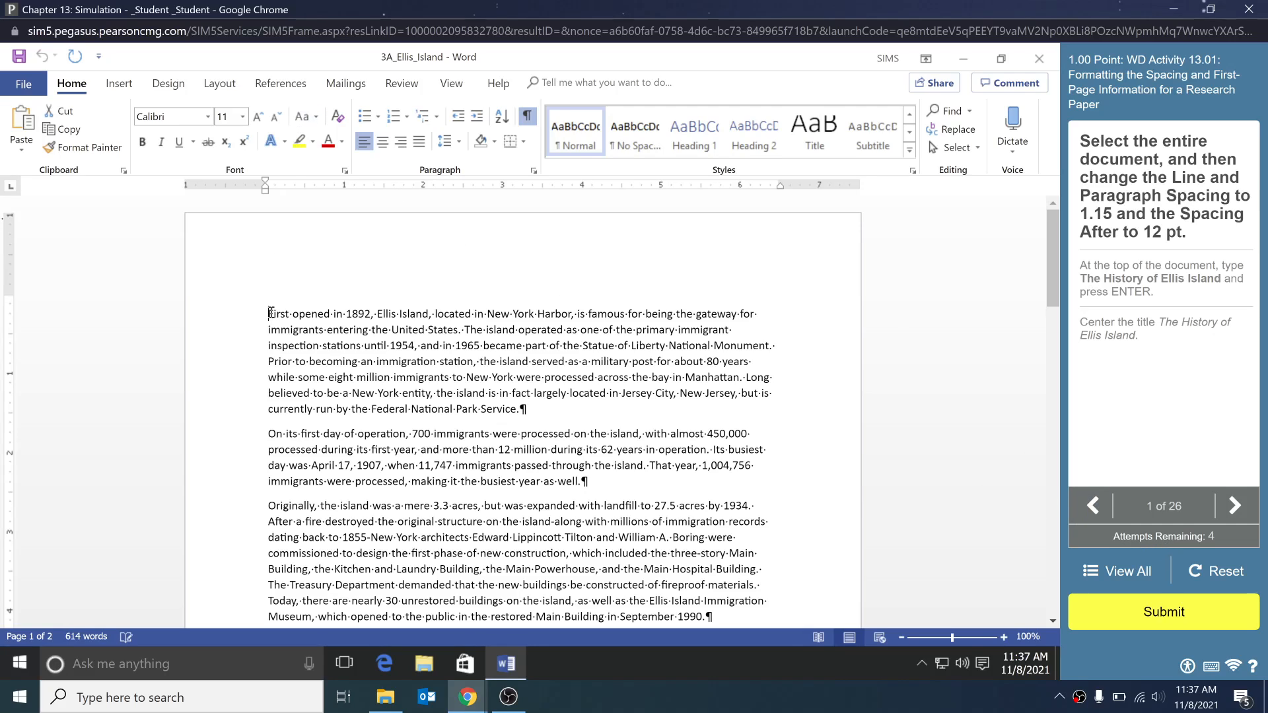
{"action": "key", "text": "ctrl+a"}
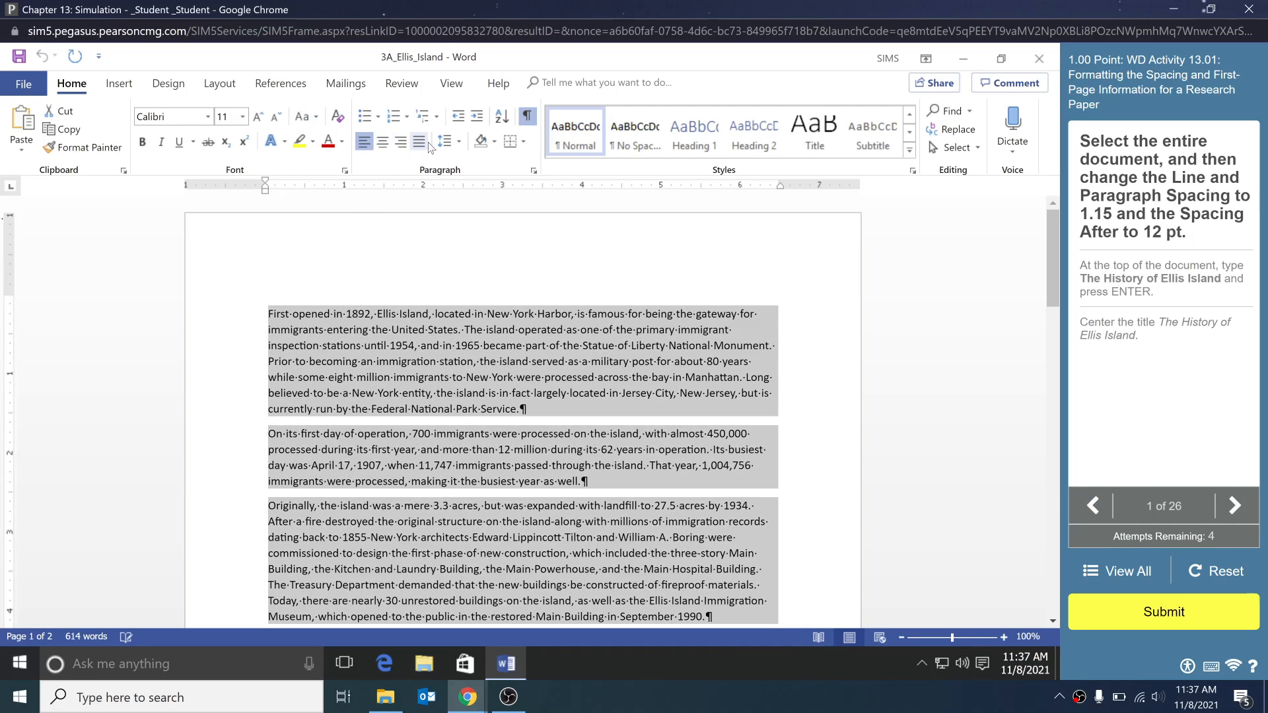
{"action": "left_click", "coordinate": [447, 149]}
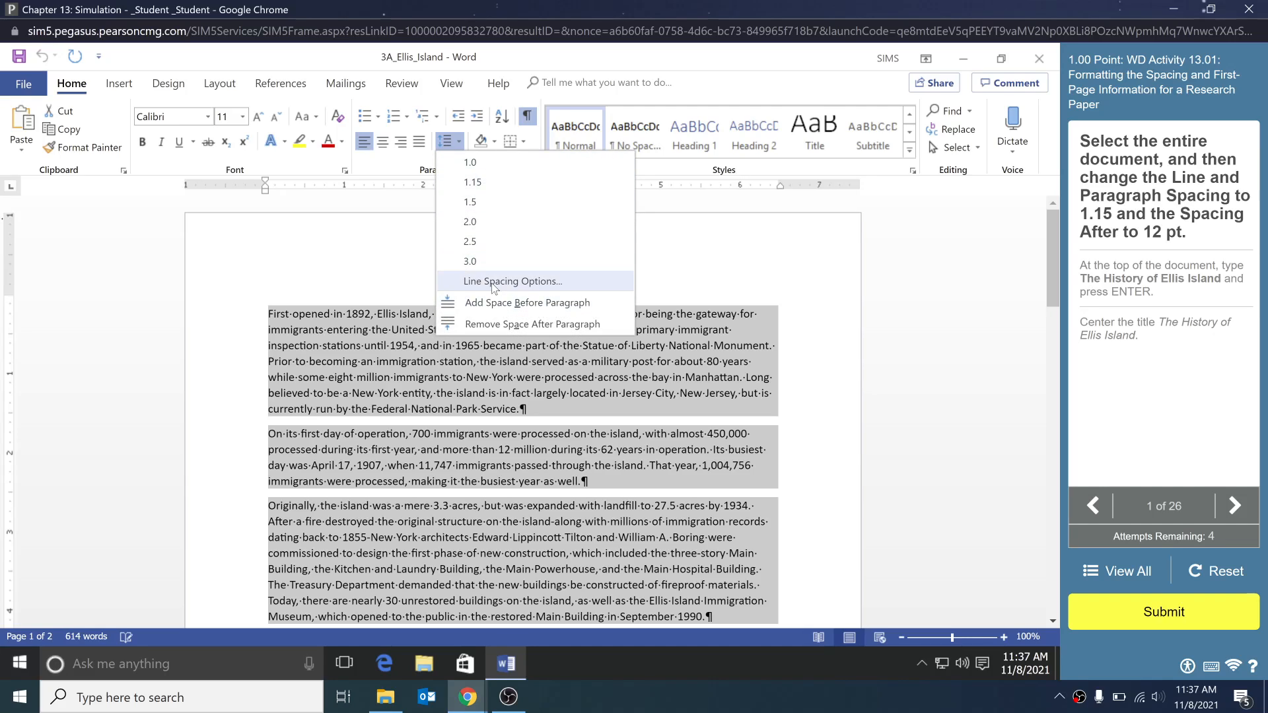
{"action": "left_click", "coordinate": [505, 277]}
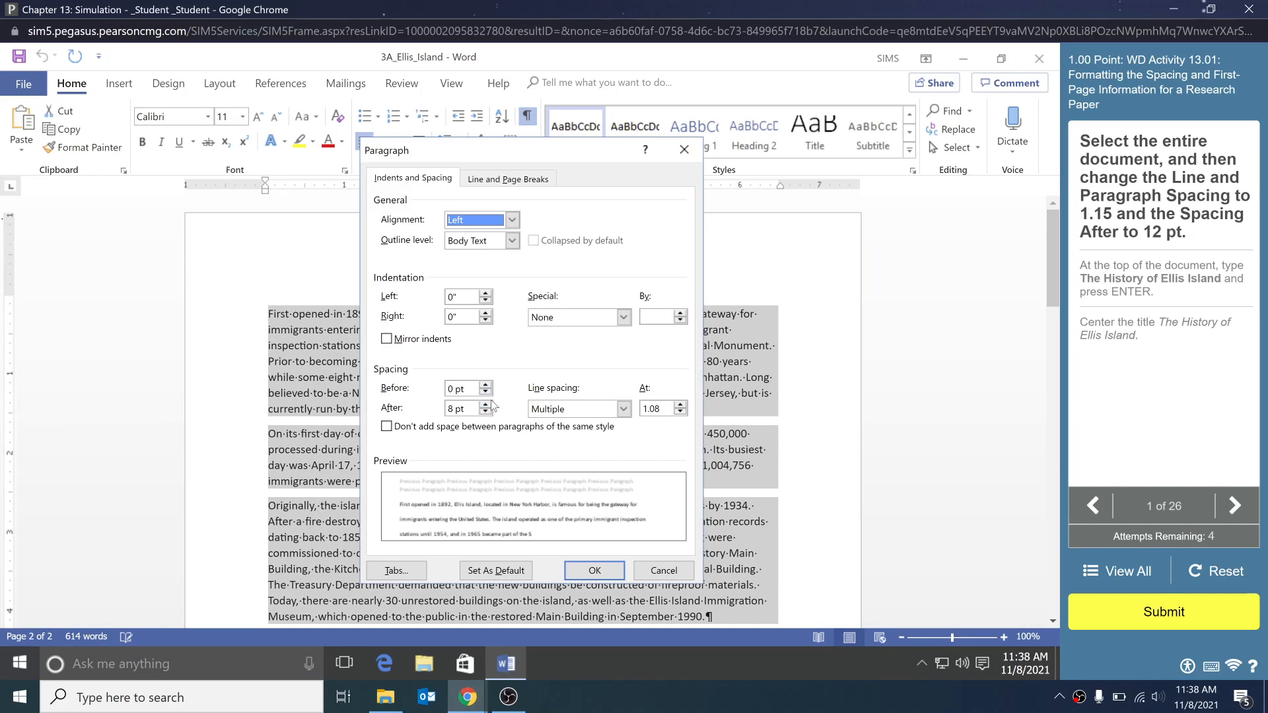
{"action": "left_click", "coordinate": [487, 404]}
{"action": "double_click", "coordinate": [660, 406]}
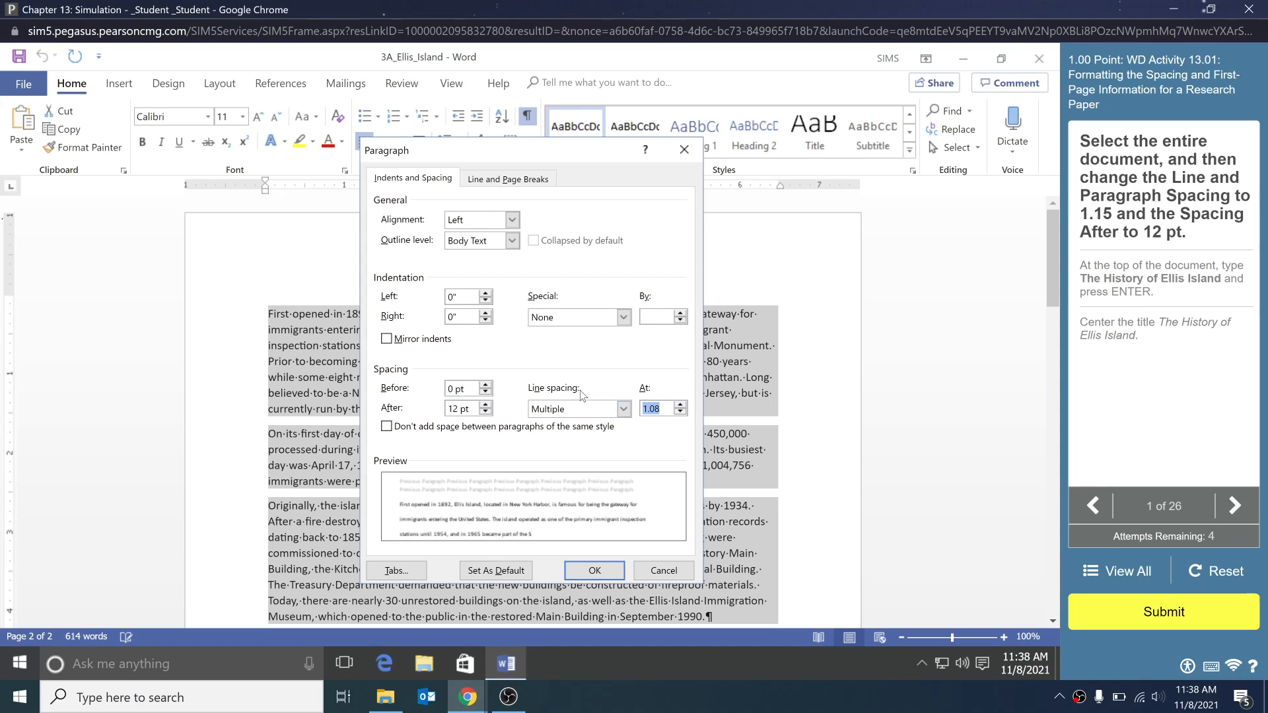
{"action": "type", "text": "15"}
{"action": "key", "text": "Return"}
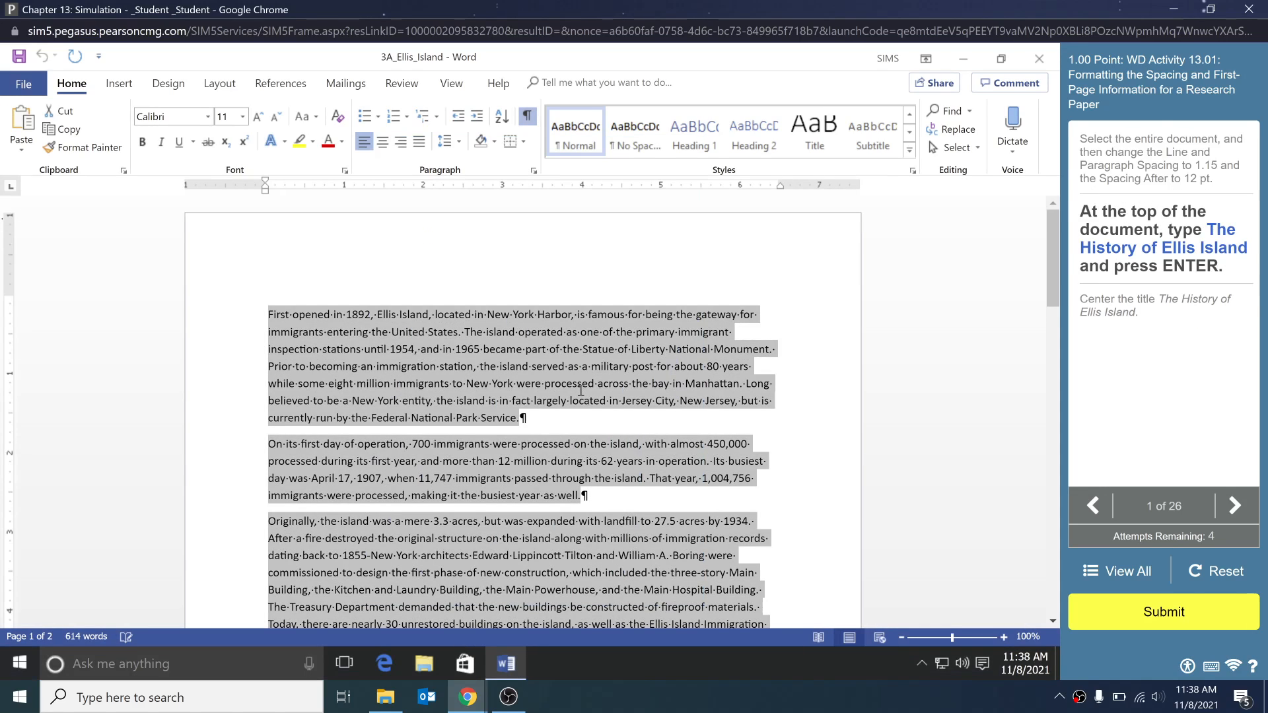
Insert the title "The History of Ellis Island" as its own paragraph at the top of the document
{"action": "key", "text": "Up"}
{"action": "scroll", "coordinate": [508, 378], "scroll_direction": "up", "scroll_amount": 10}
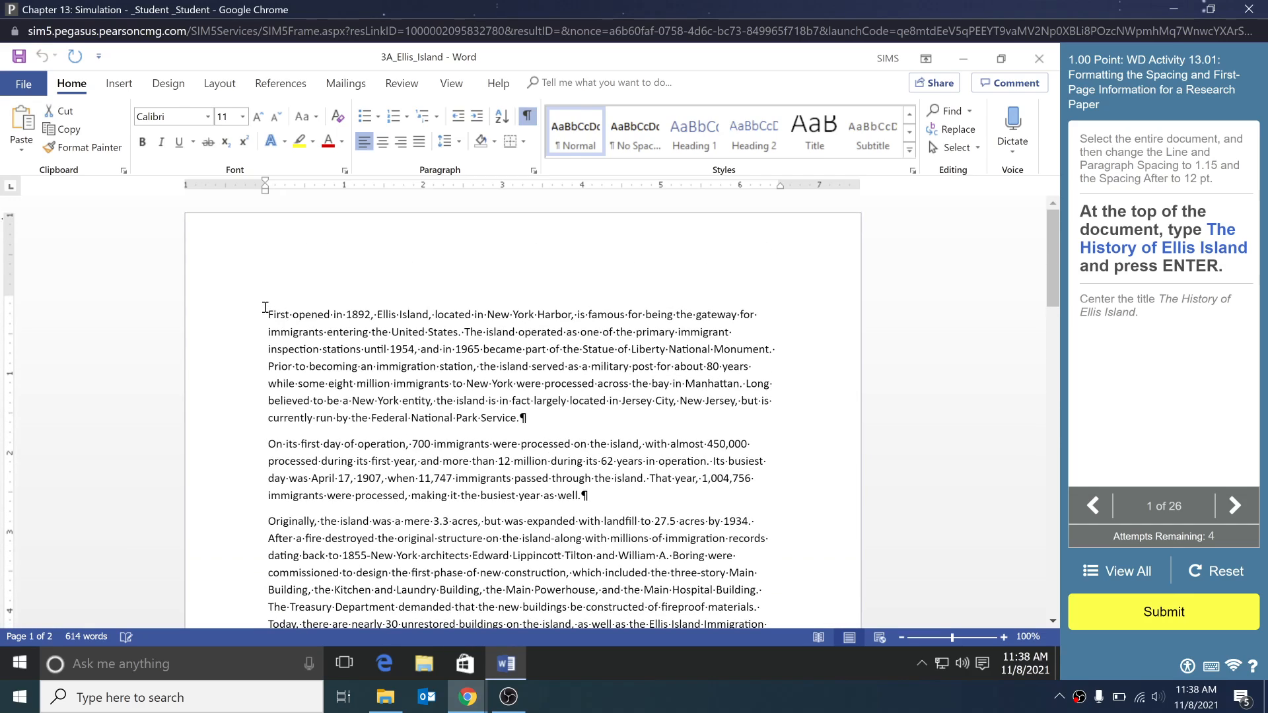
{"action": "left_click", "coordinate": [265, 308]}
{"action": "type", "text": "The History of "}
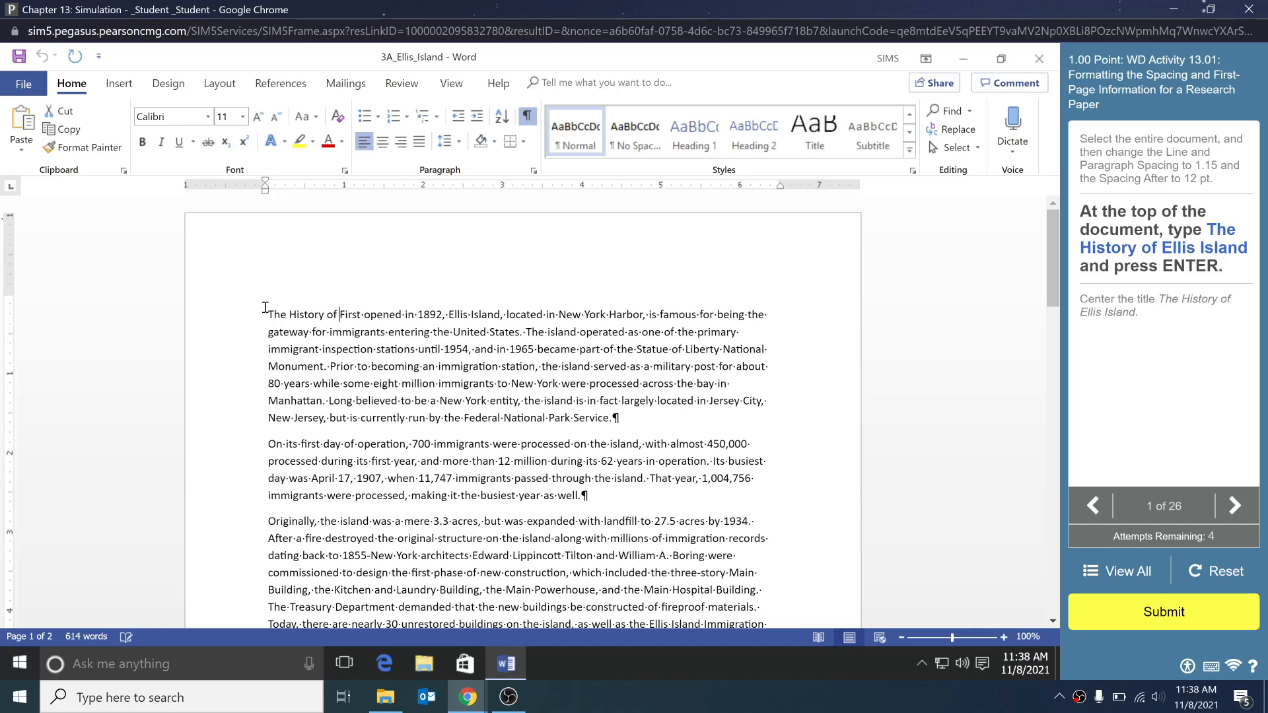
{"action": "type", "text": "Ellis Island"}
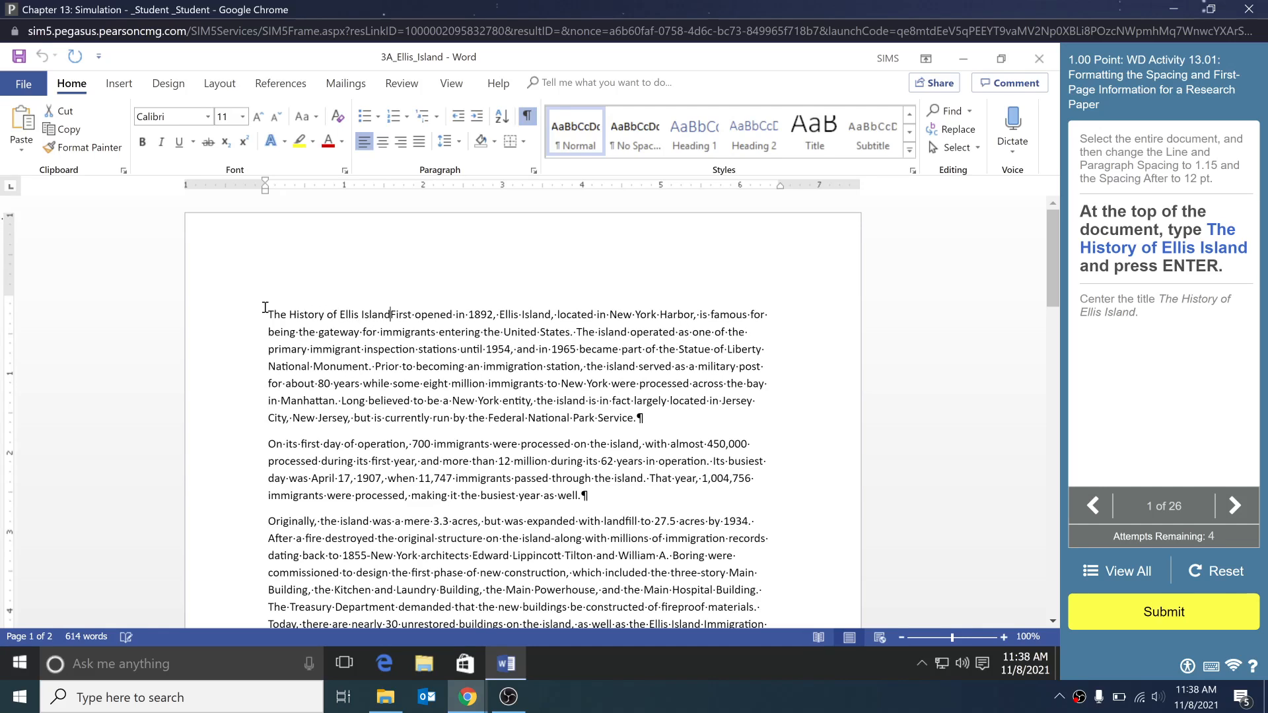
{"action": "key", "text": "BackSpace"}
{"action": "key", "text": "Return"}
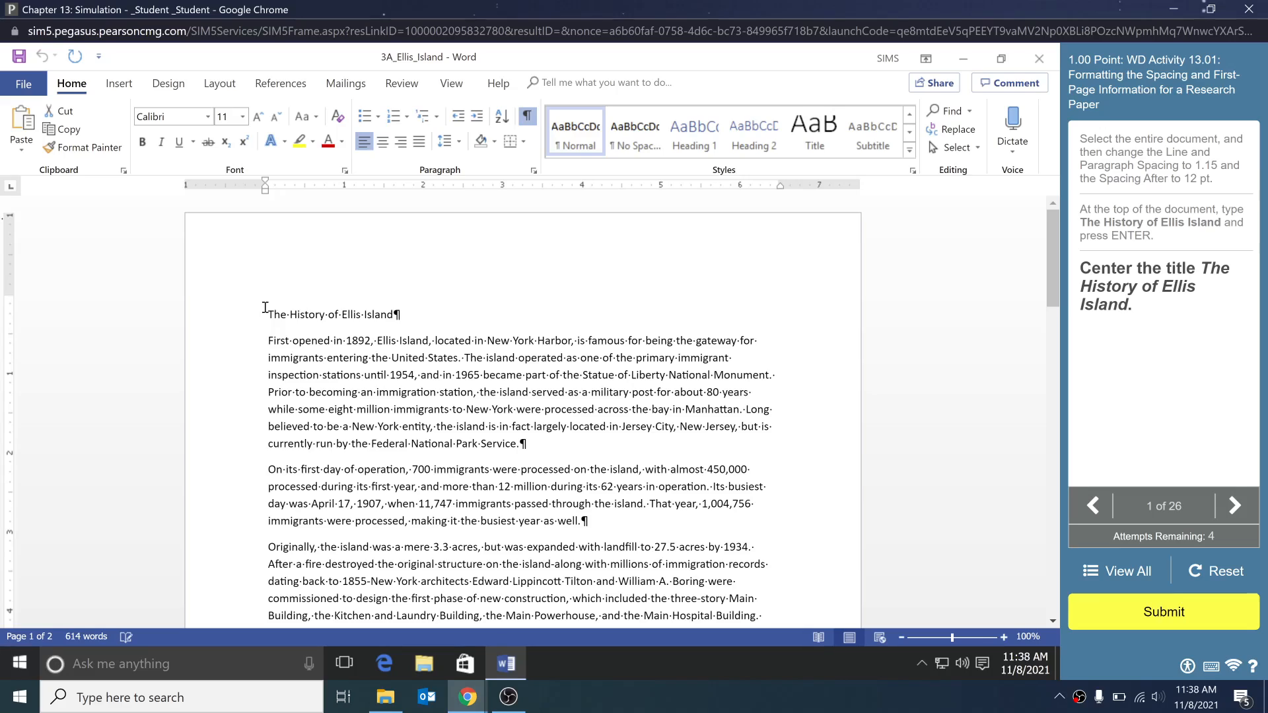
Center the title "The History of Ellis Island" above the body text
{"action": "left_click_drag", "start_coordinate": [273, 327], "coordinate": [436, 340]}
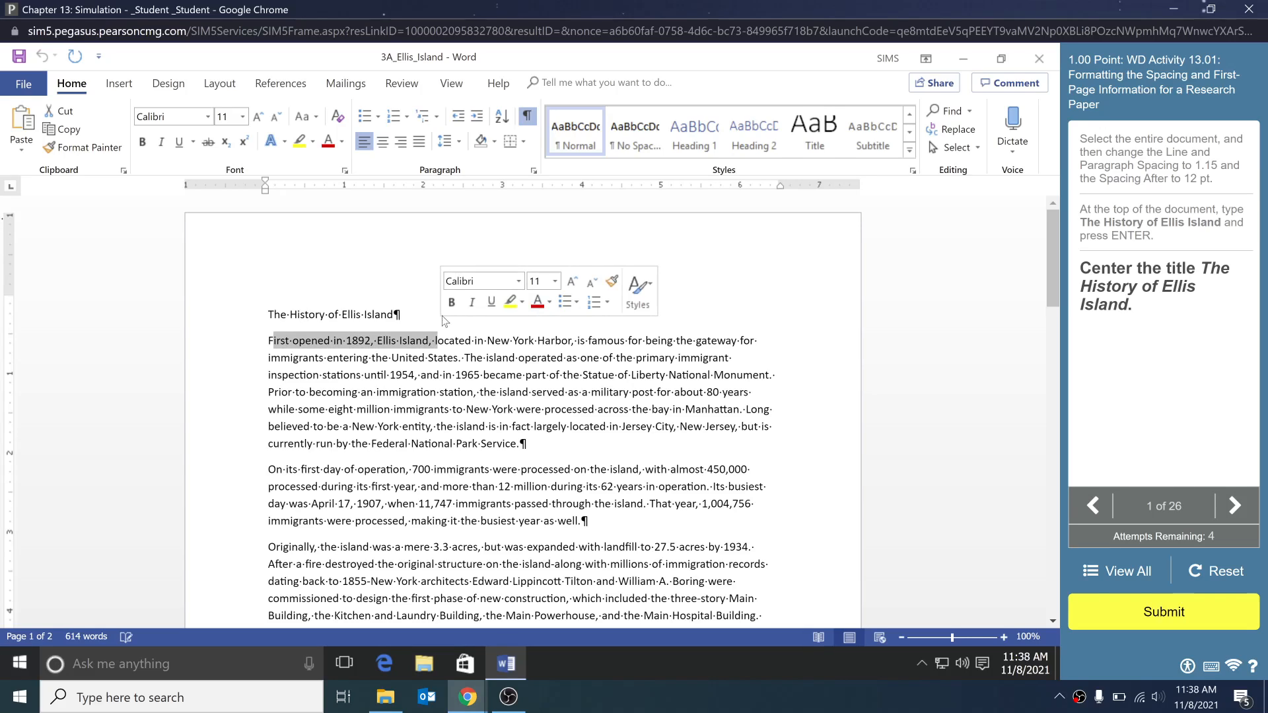
{"action": "left_click", "coordinate": [279, 315]}
{"action": "left_click_drag", "start_coordinate": [269, 315], "coordinate": [454, 340]}
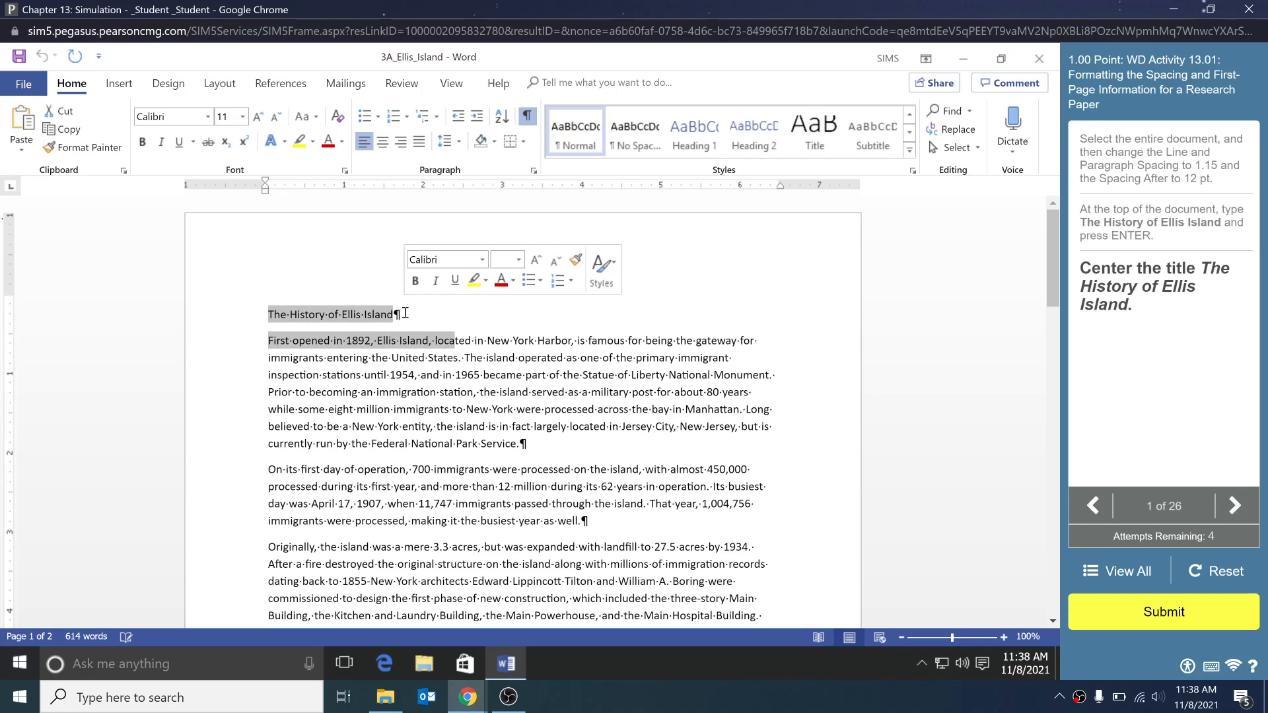
{"action": "left_click", "coordinate": [392, 355]}
{"action": "left_click_drag", "start_coordinate": [401, 313], "coordinate": [268, 314]}
{"action": "left_click", "coordinate": [401, 144]}
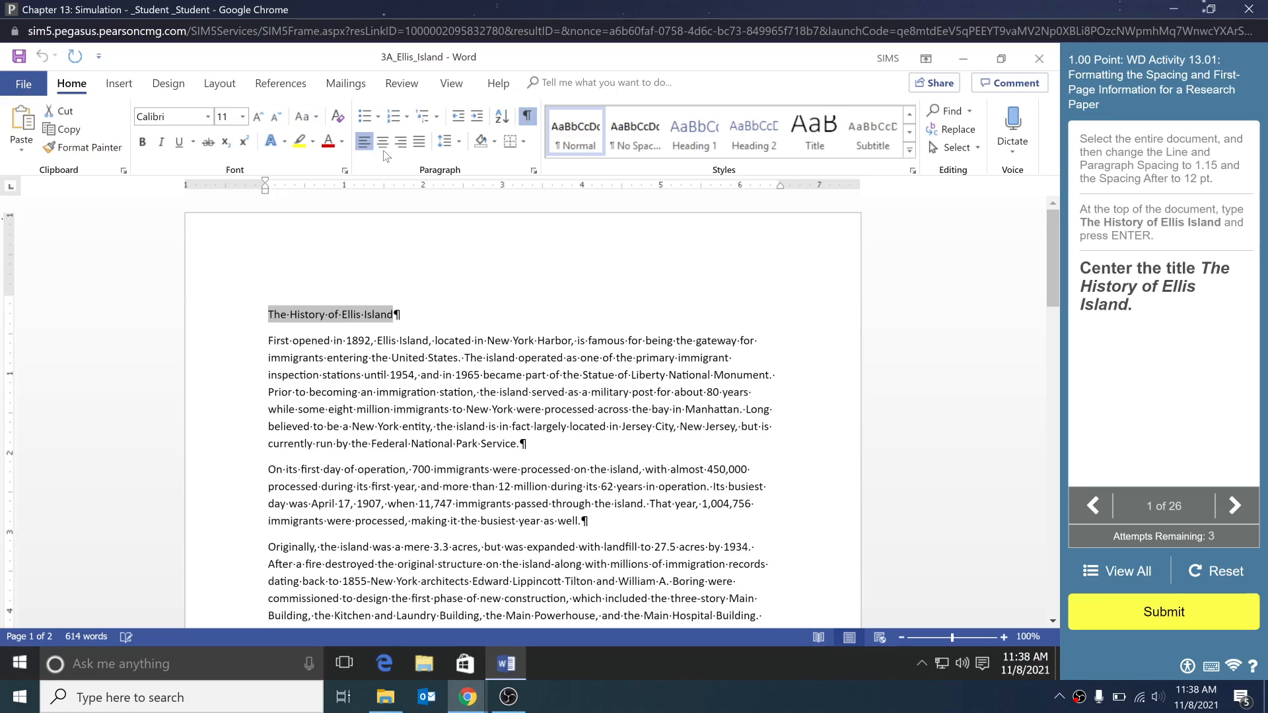
{"action": "left_click", "coordinate": [380, 144]}
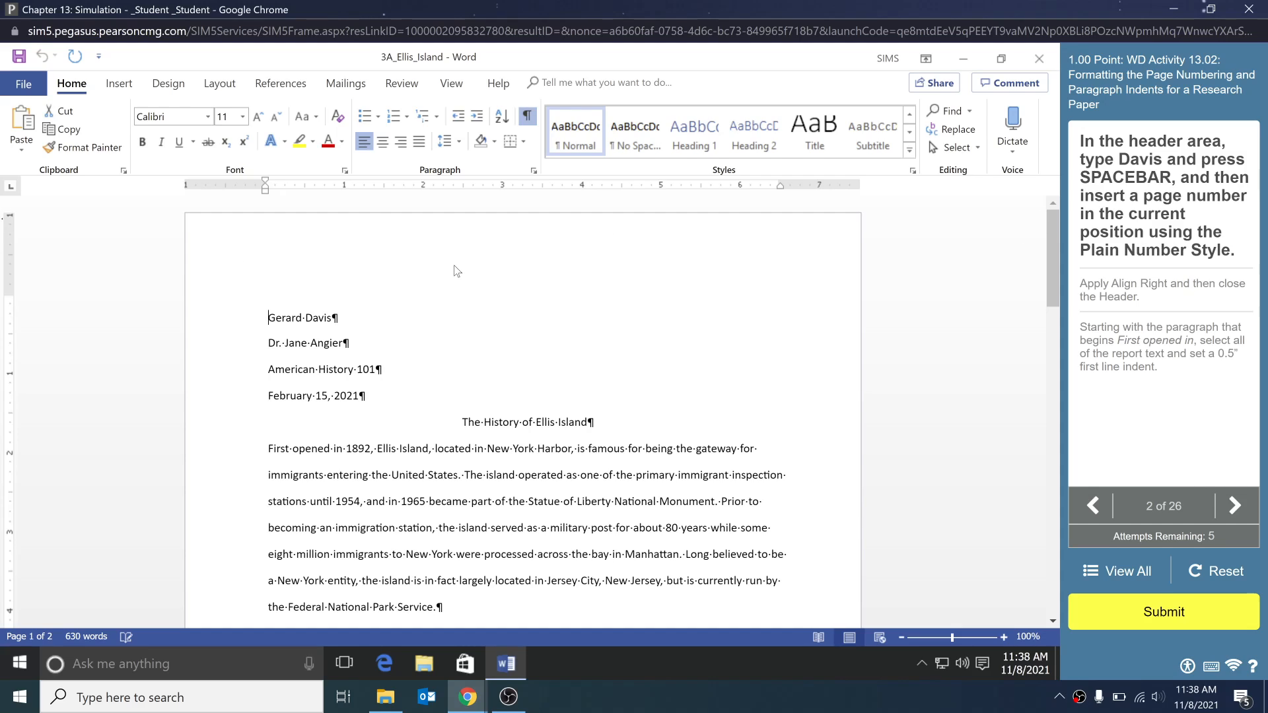
Open the page header for editing and enter the author's last name in lowercase, followed by a space
{"action": "double_click", "coordinate": [434, 265]}
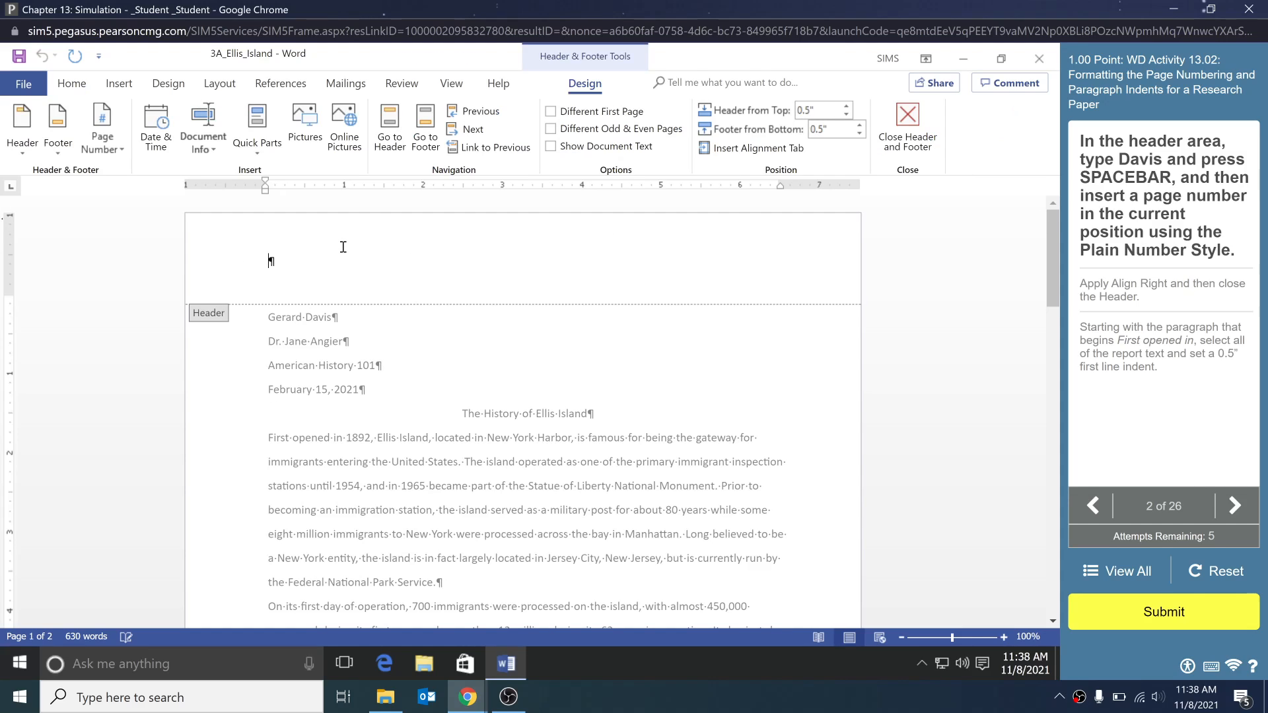
{"action": "type", "text": "davis"}
Try to insert a page number after the lowercase name in the header, ending with Plain Number at the current position
{"action": "left_click", "coordinate": [99, 126]}
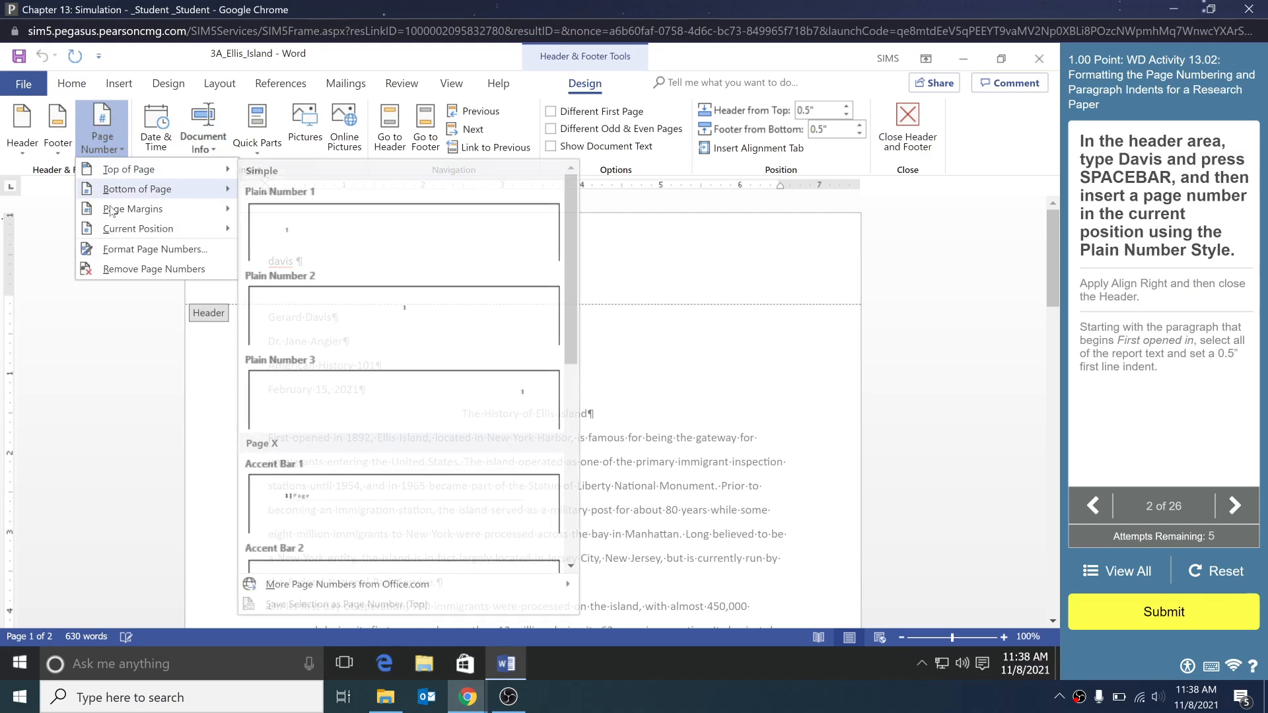
{"action": "left_click", "coordinate": [128, 225]}
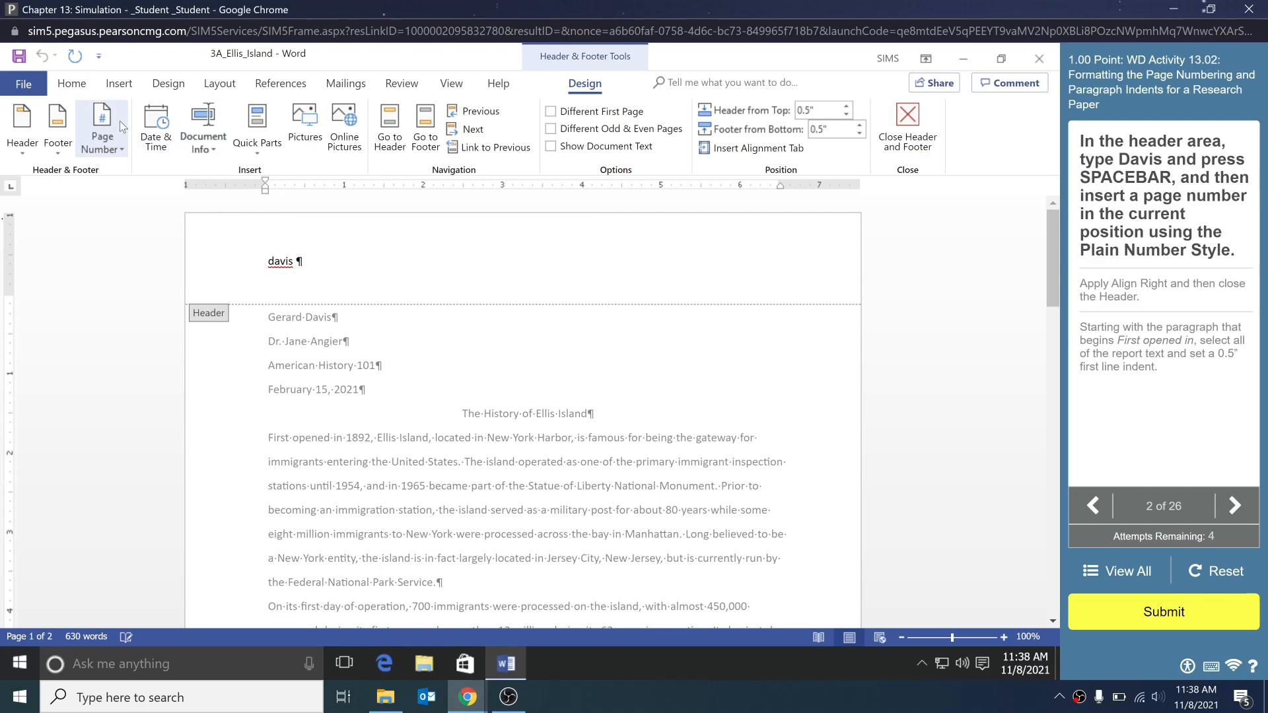
{"action": "left_click", "coordinate": [119, 151]}
{"action": "mouse_move", "coordinate": [137, 189]}
{"action": "left_click", "coordinate": [245, 208]}
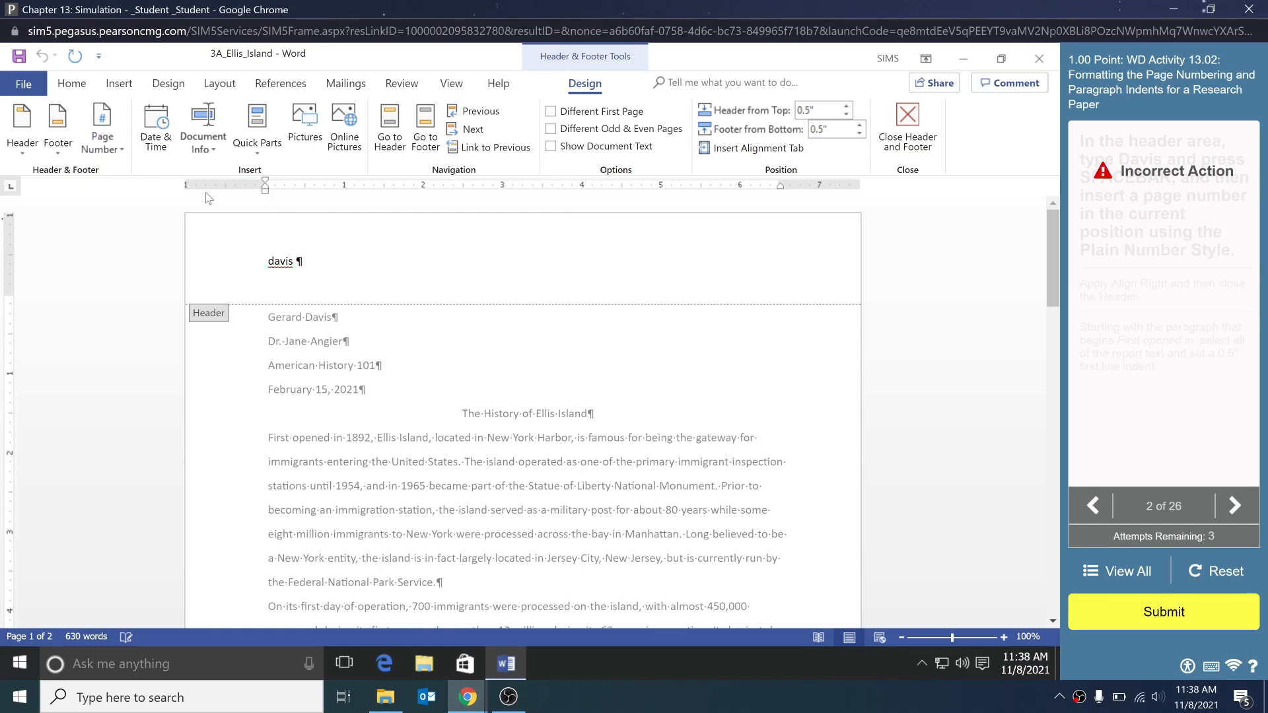
{"action": "left_click", "coordinate": [102, 132]}
{"action": "mouse_move", "coordinate": [129, 228]}
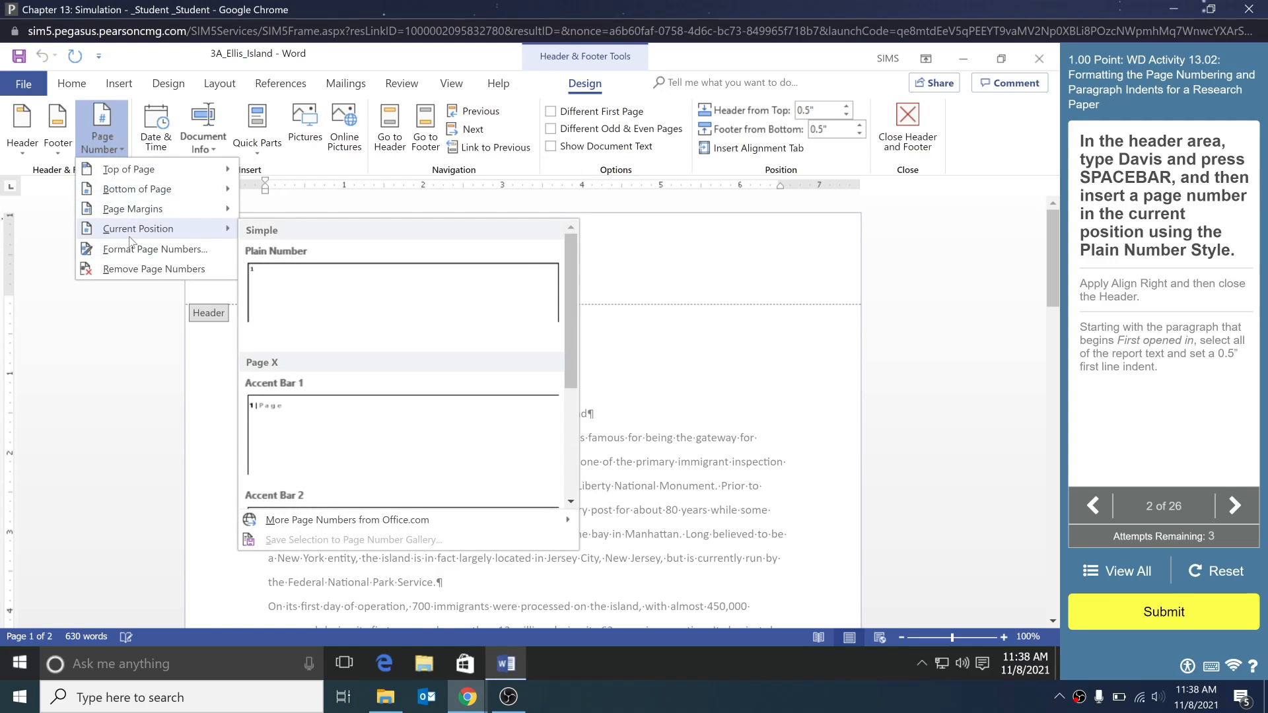
{"action": "left_click", "coordinate": [295, 281]}
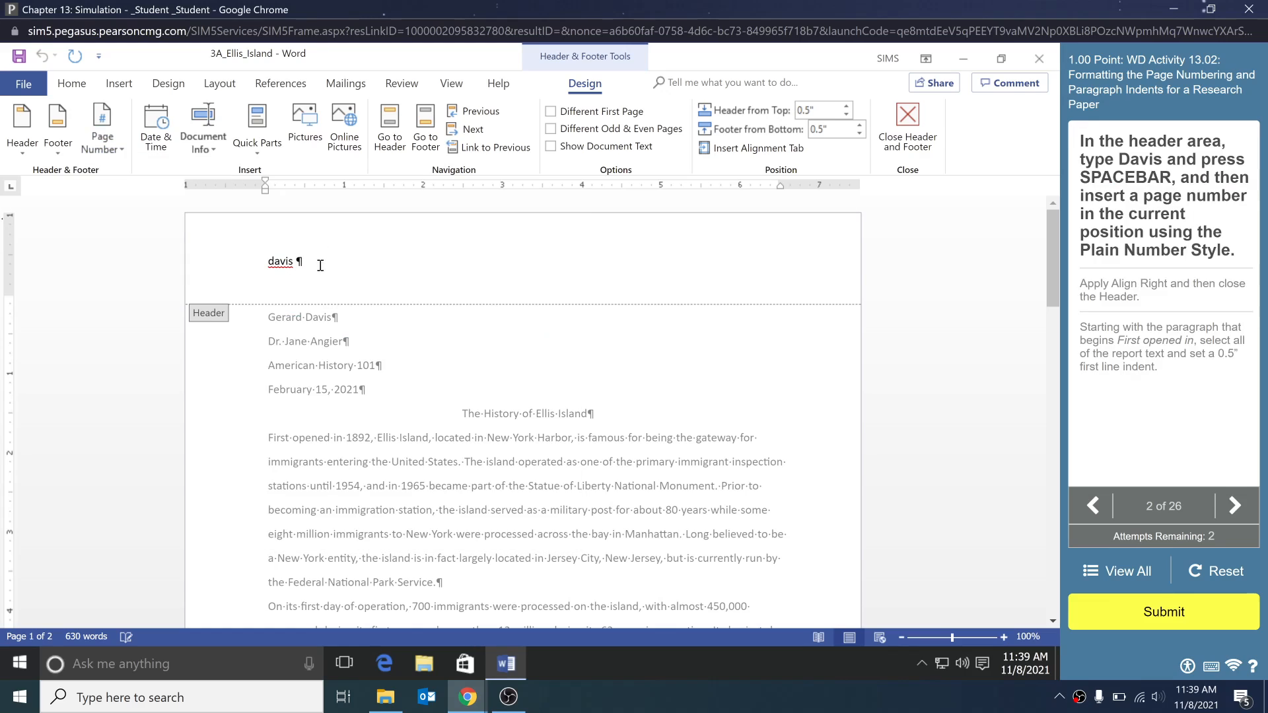
Retype the author's last name in the header with a capital letter and add a Plain Number page number at the current position
{"action": "left_click_drag", "start_coordinate": [319, 262], "coordinate": [266, 262]}
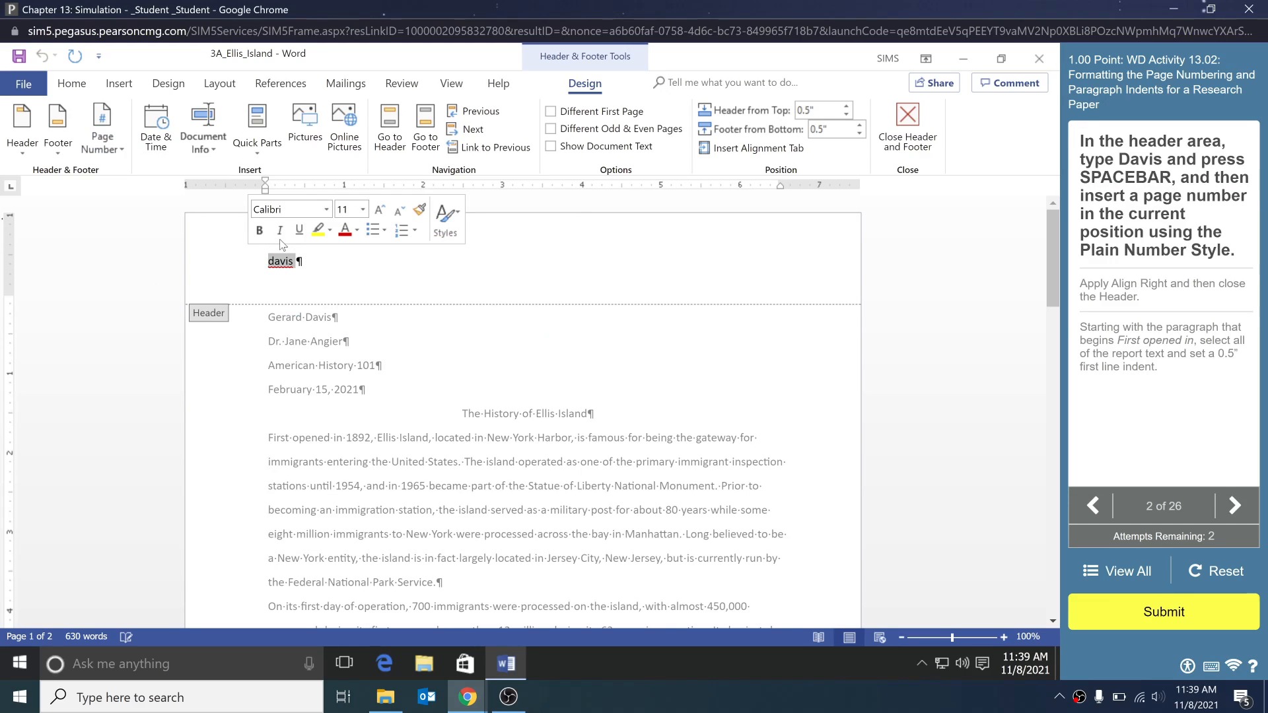
{"action": "type", "text": "Davis"}
{"action": "left_click", "coordinate": [93, 129]}
{"action": "mouse_move", "coordinate": [165, 231]}
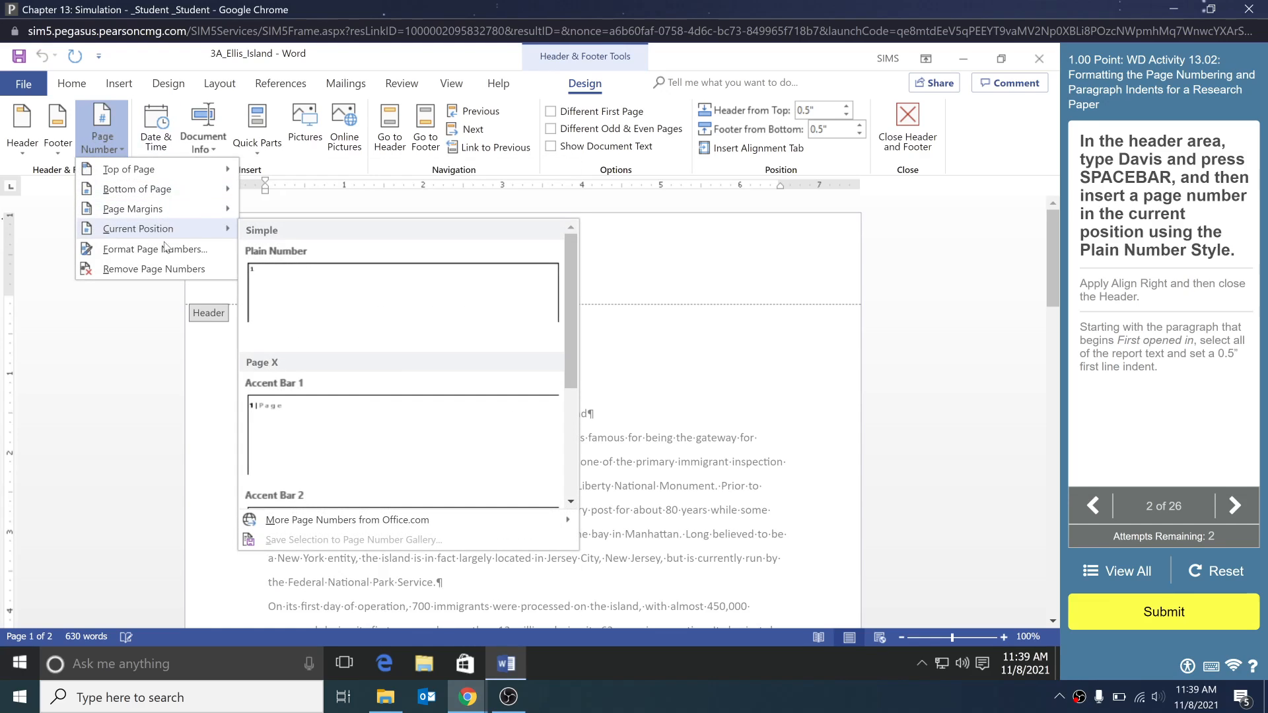
{"action": "left_click", "coordinate": [321, 279]}
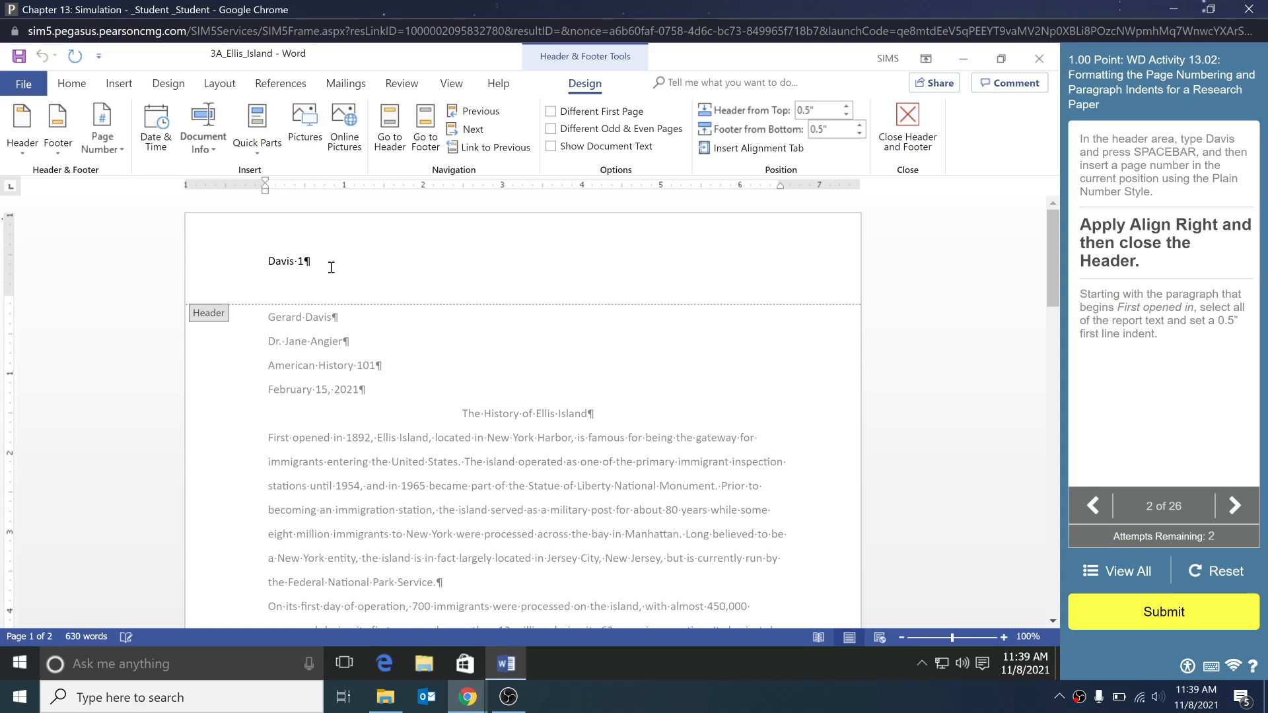
Right-align the header's name and page number, and close the header
{"action": "left_click_drag", "start_coordinate": [340, 271], "coordinate": [176, 282]}
{"action": "left_click", "coordinate": [396, 136]}
{"action": "left_click", "coordinate": [71, 83]}
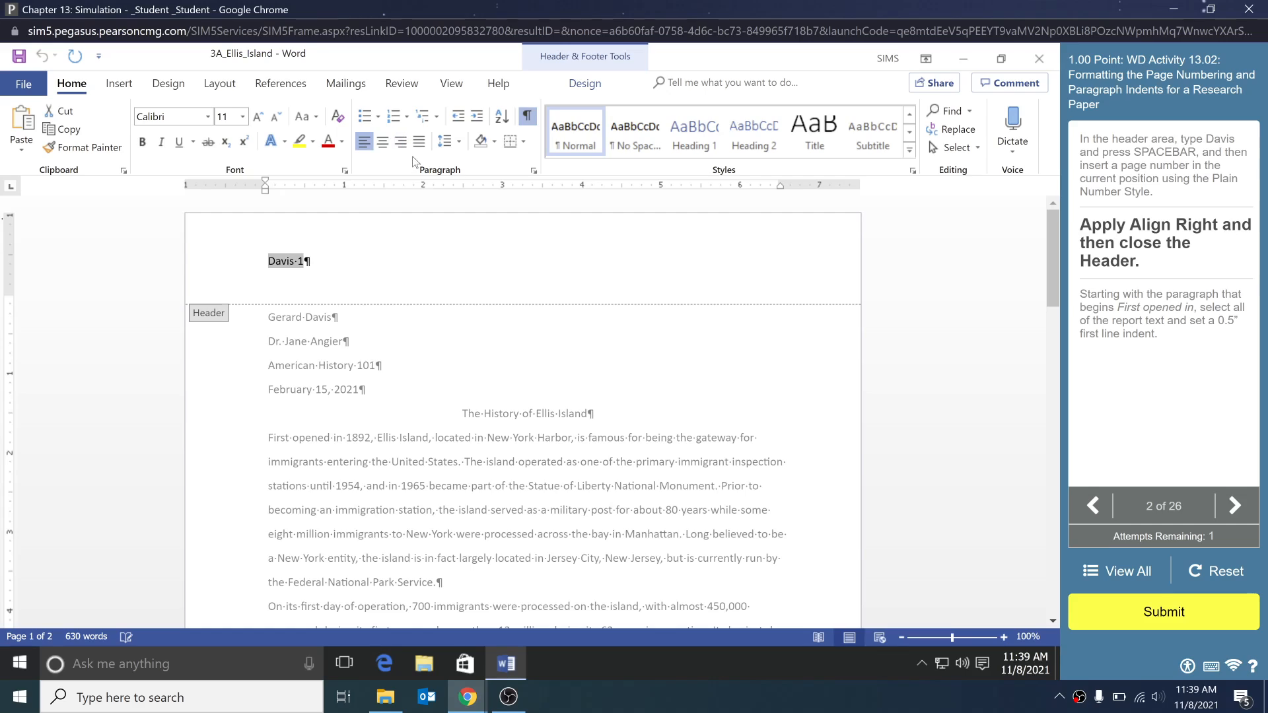
{"action": "left_click", "coordinate": [400, 144]}
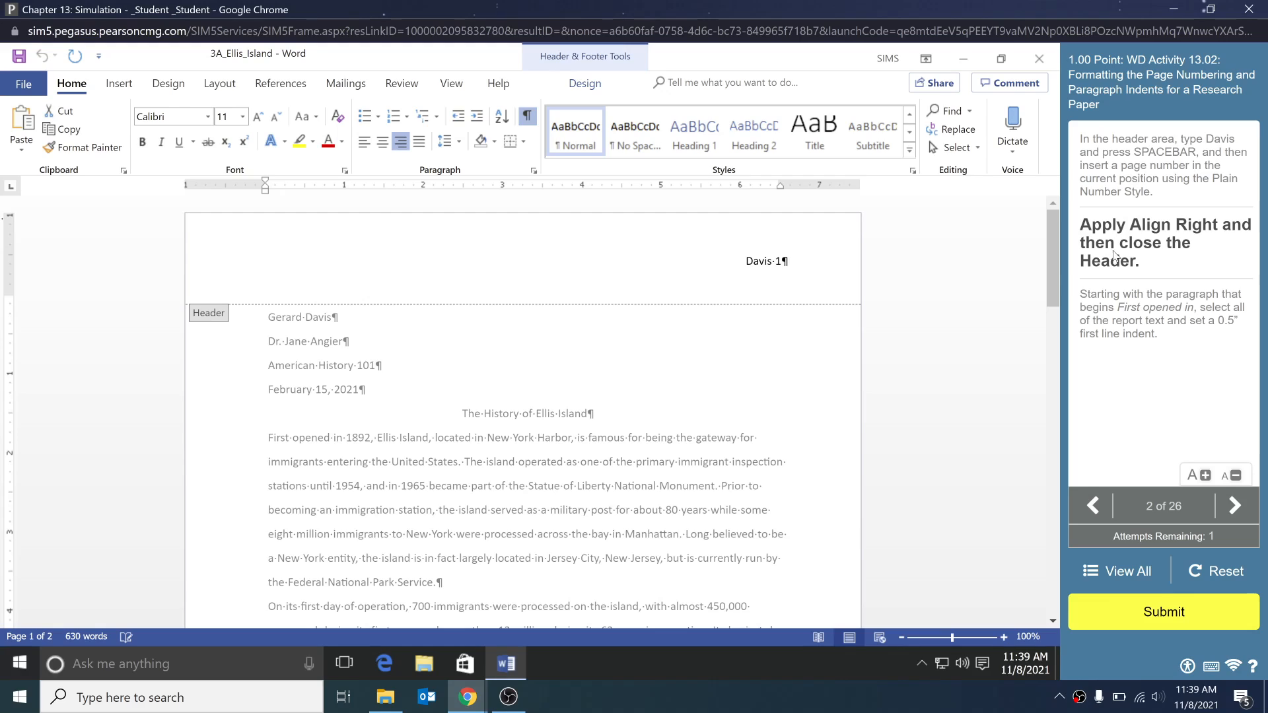
{"action": "left_click", "coordinate": [584, 84]}
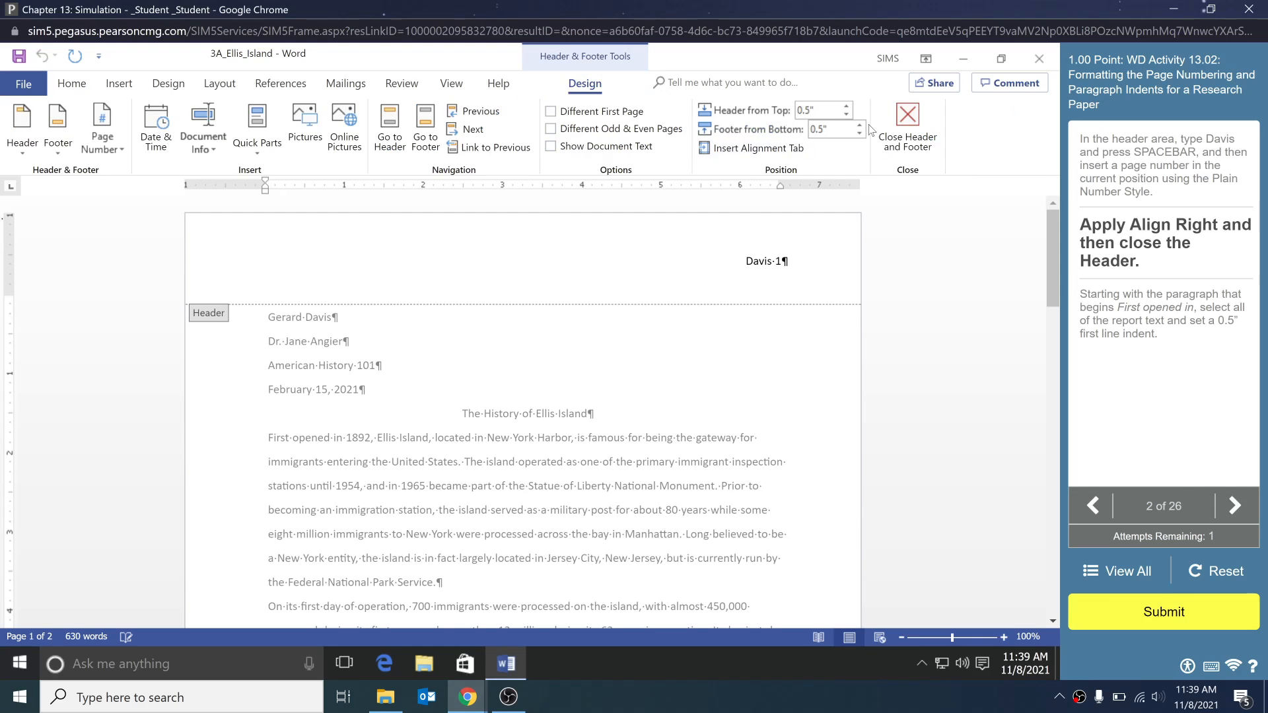
{"action": "left_click", "coordinate": [908, 132]}
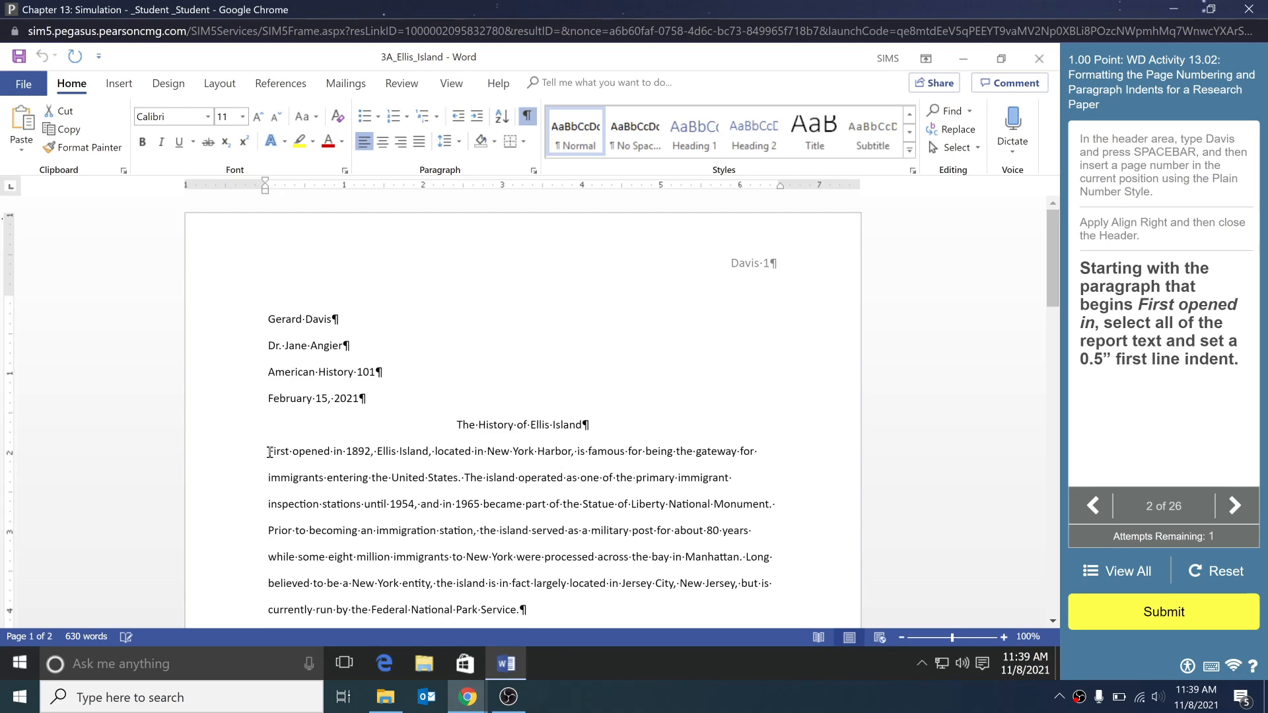
Apply a 0.5" first line indent to all report text from the paragraph beginning "First opened in" to the end
{"action": "left_click_drag", "start_coordinate": [270, 452], "coordinate": [578, 380]}
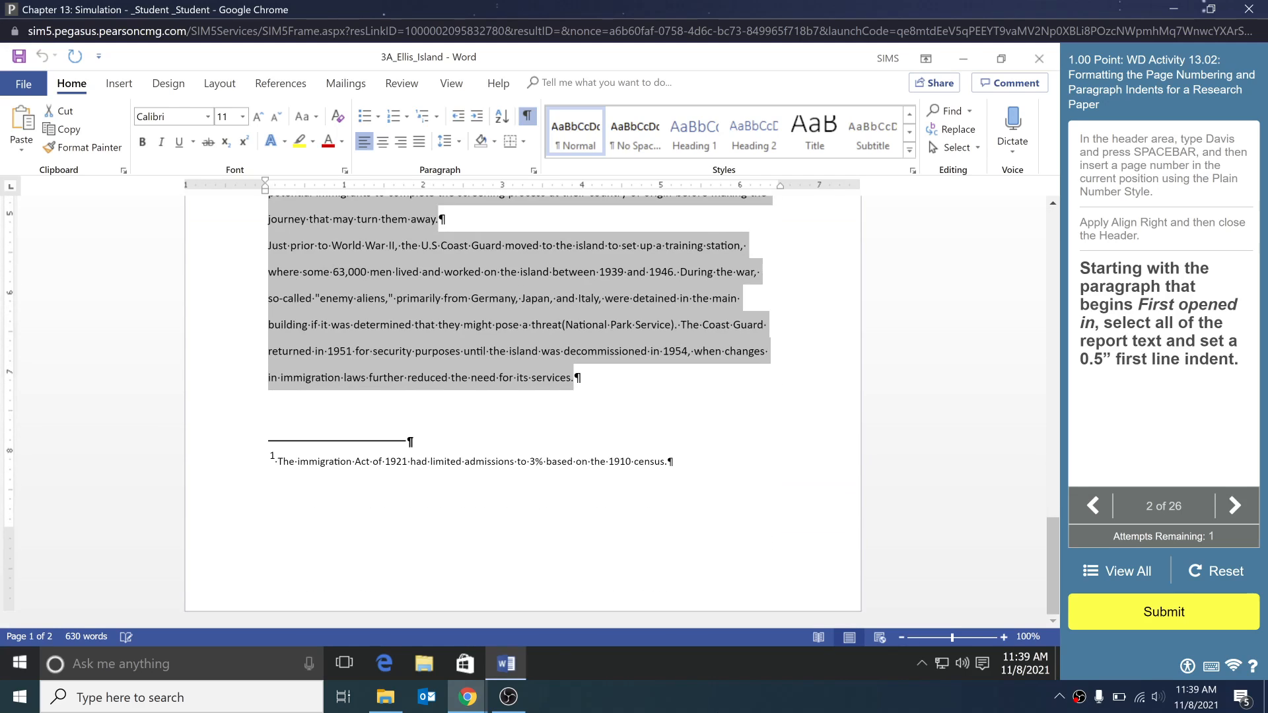
{"action": "scroll", "coordinate": [541, 376], "scroll_direction": "up", "scroll_amount": 10}
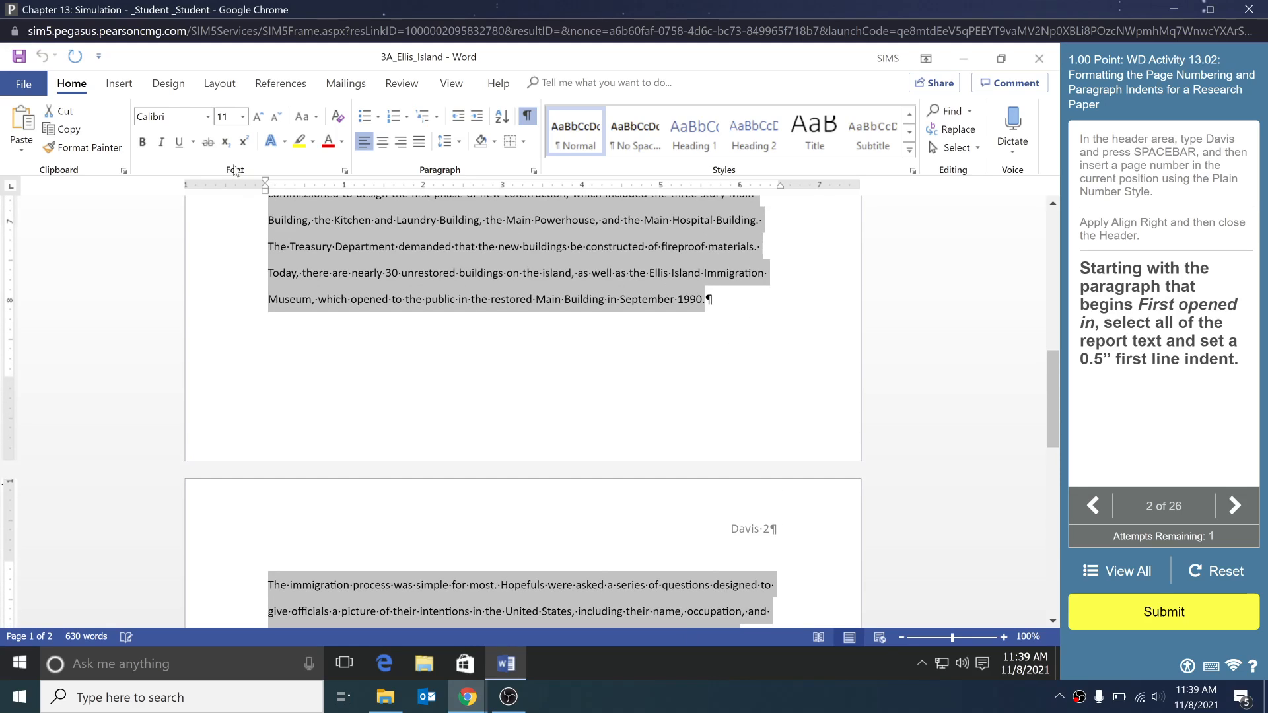
{"action": "left_click_drag", "start_coordinate": [265, 187], "coordinate": [303, 217]}
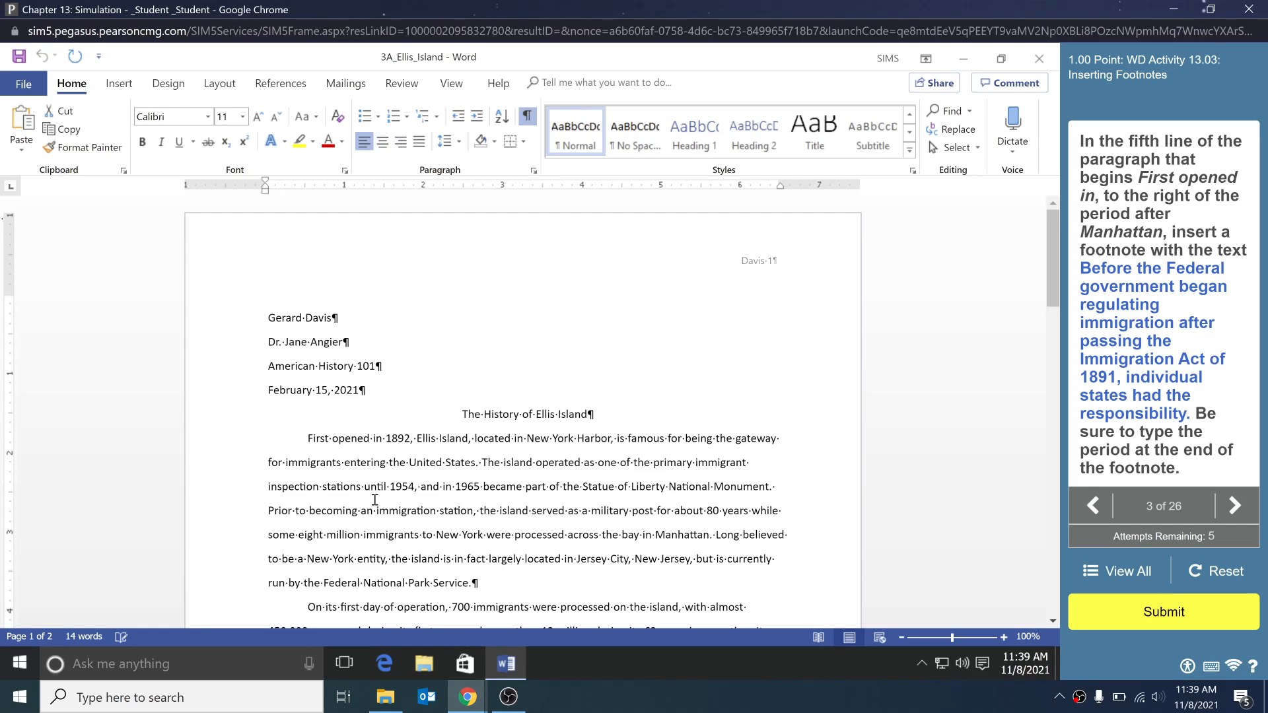
Try to open the line spacing options for the first lines of the "First opened in" paragraph
{"action": "left_click_drag", "start_coordinate": [307, 439], "coordinate": [505, 537]}
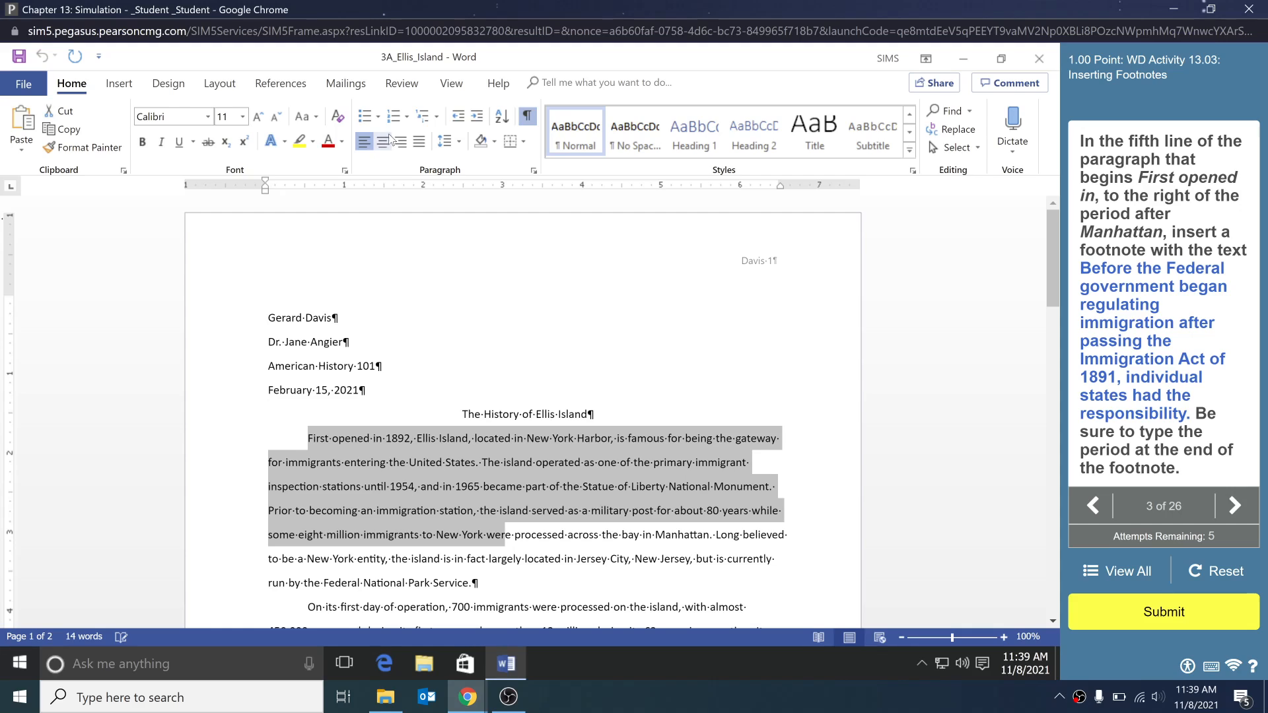
{"action": "left_click", "coordinate": [452, 141]}
{"action": "left_click", "coordinate": [477, 284]}
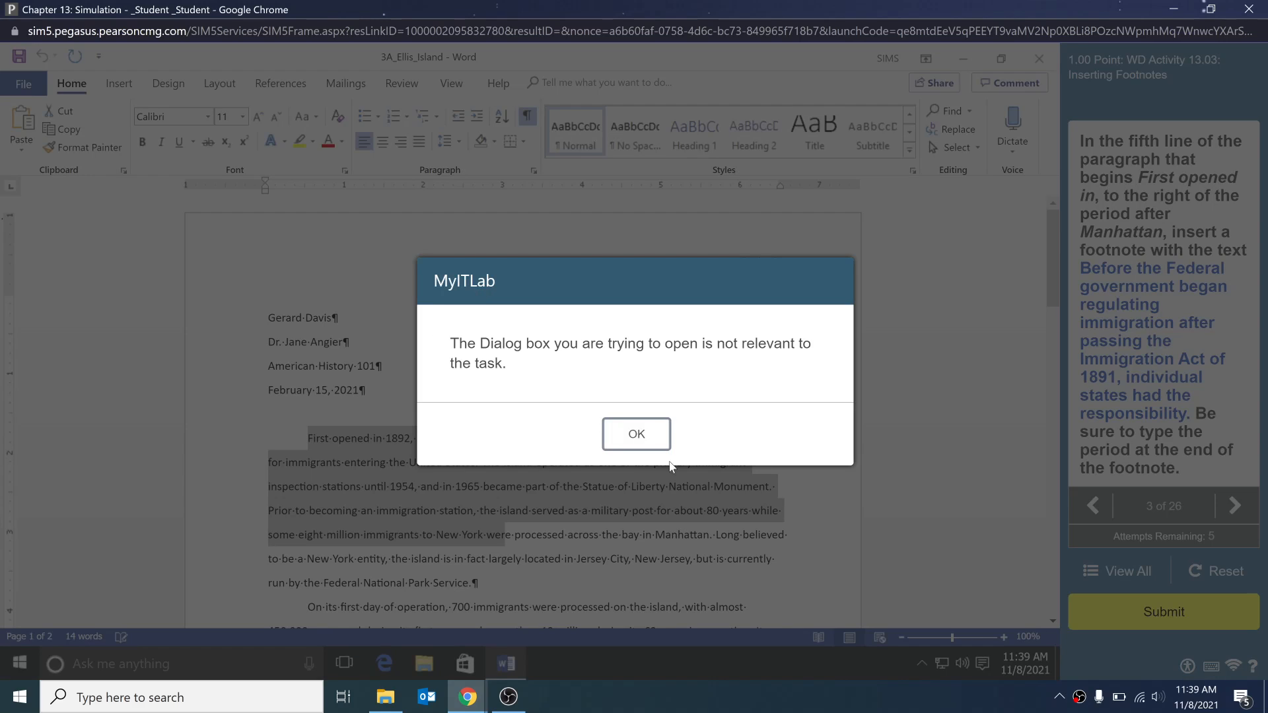
{"action": "left_click", "coordinate": [657, 439]}
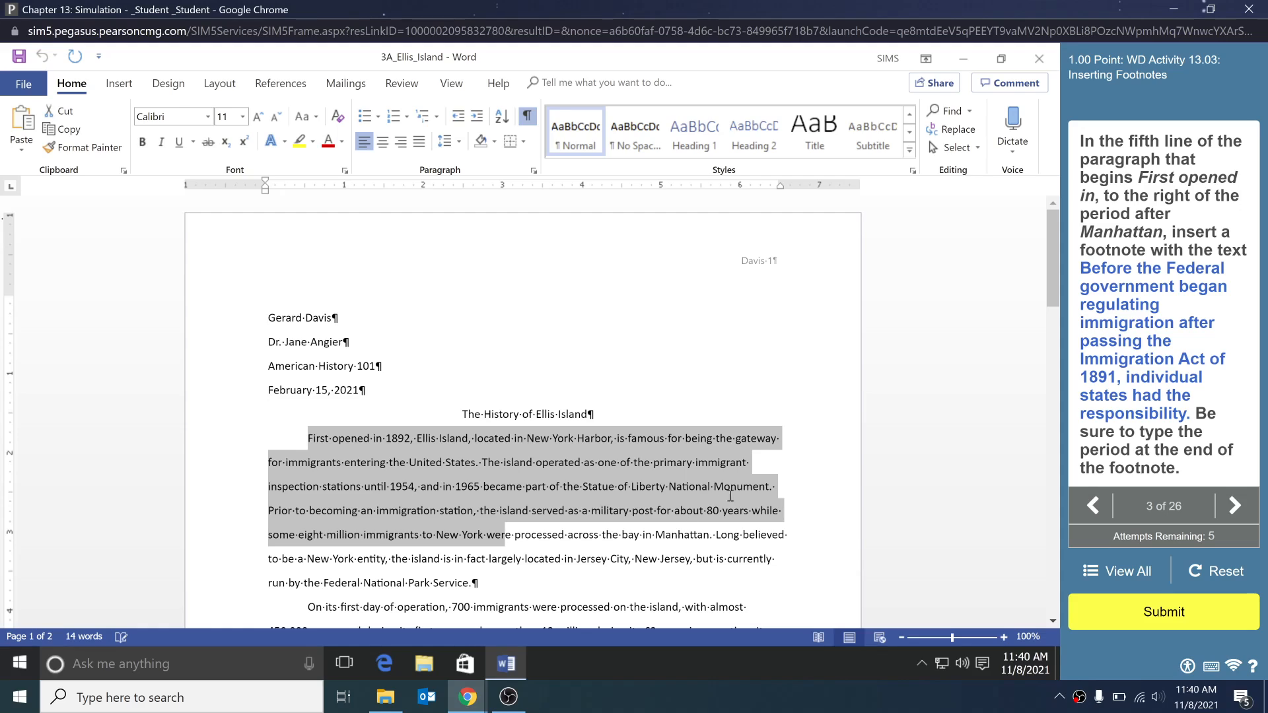
Submit the incomplete Chapter 13: Simulation assignment for grading
{"action": "left_click", "coordinate": [1158, 618]}
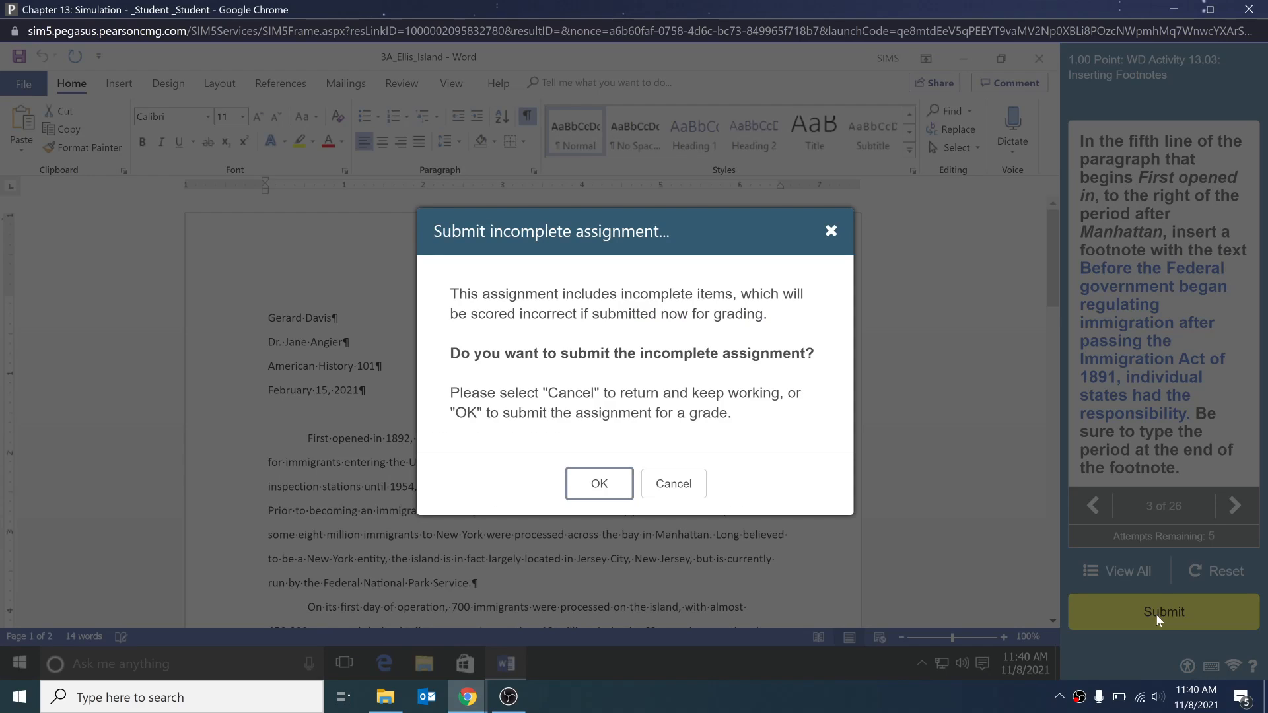
{"action": "left_click", "coordinate": [602, 487]}
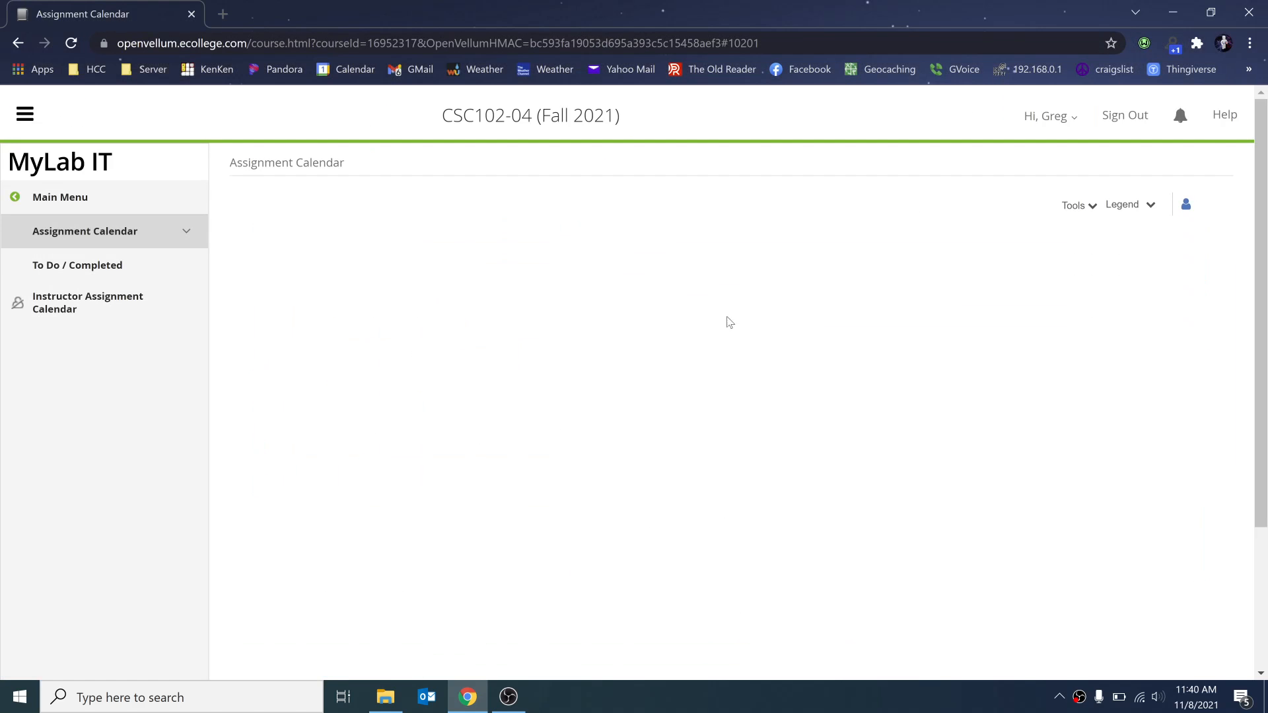
Open Submission 3/3 of Chapter 13: Simulation from the assignments due November 14, 2021
{"action": "left_click", "coordinate": [276, 395]}
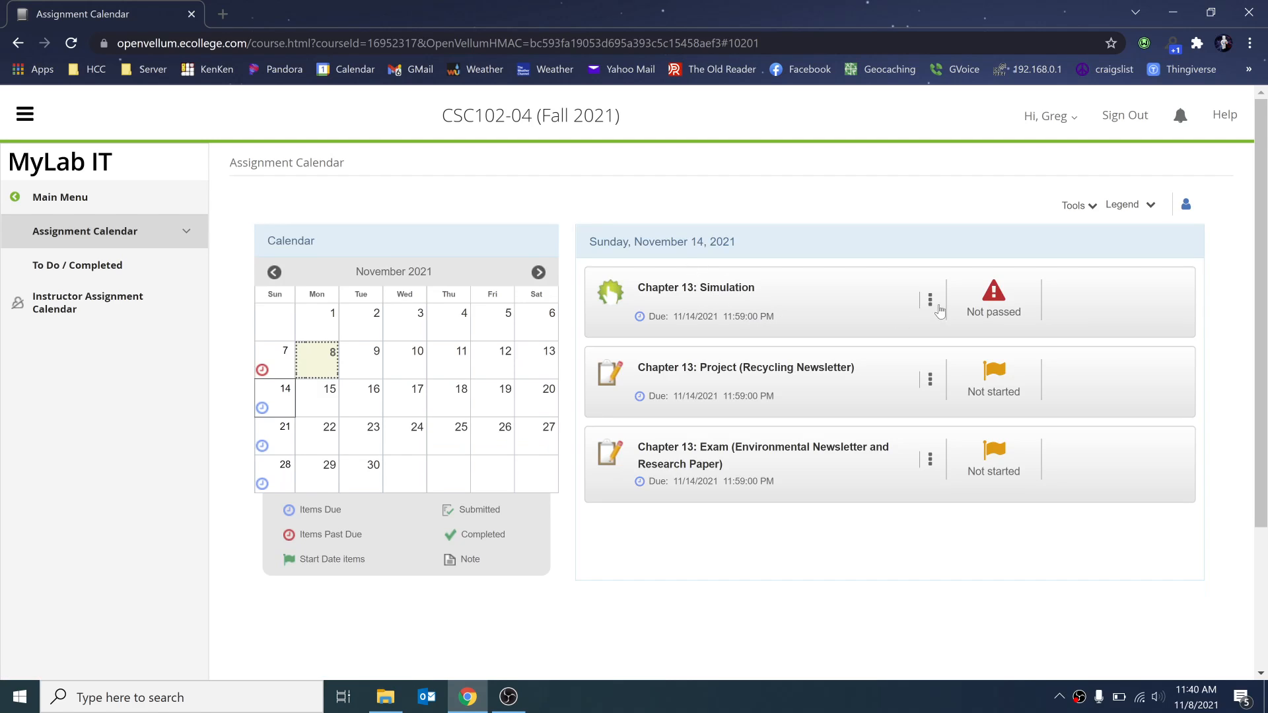
{"action": "left_click", "coordinate": [931, 305]}
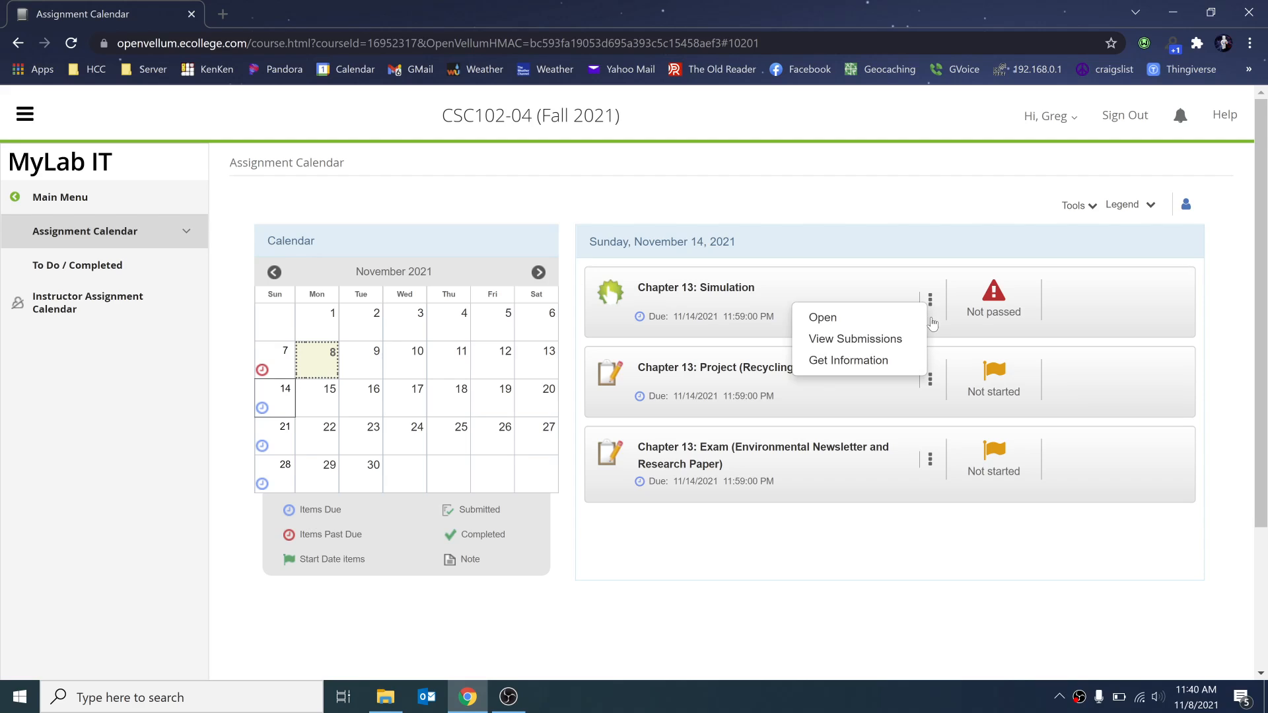
{"action": "left_click", "coordinate": [894, 343]}
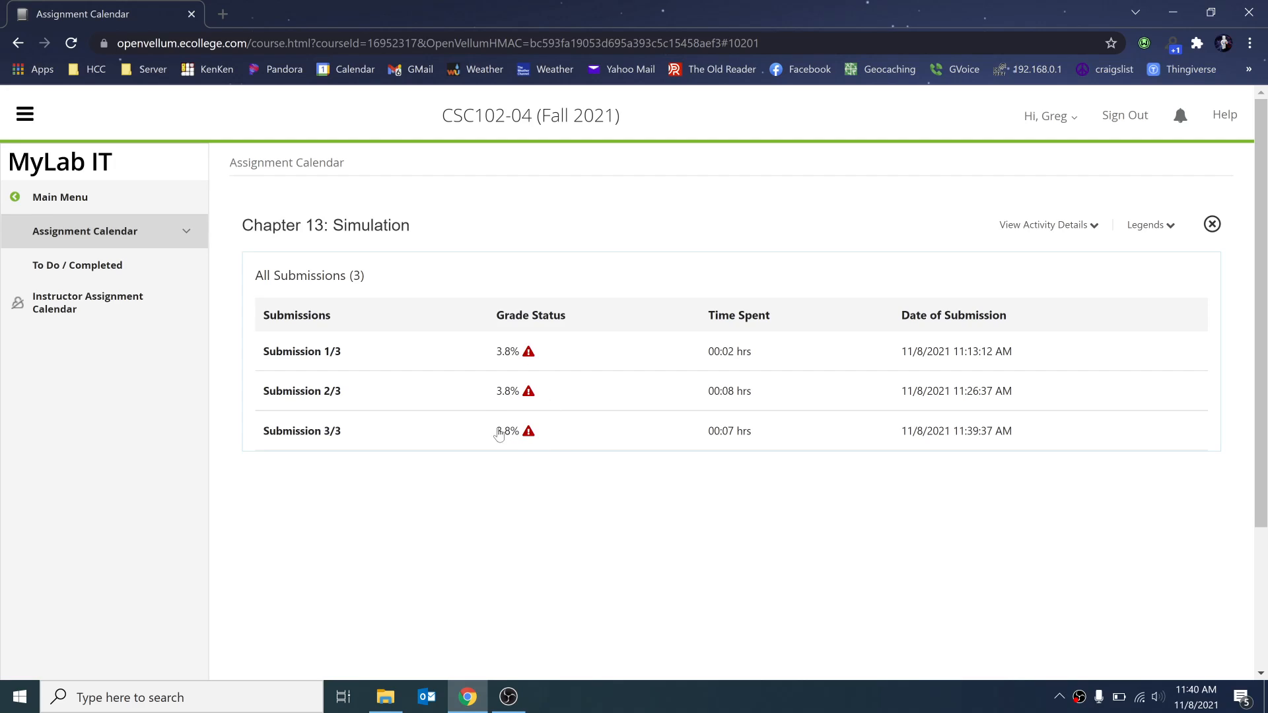
{"action": "left_click", "coordinate": [334, 434]}
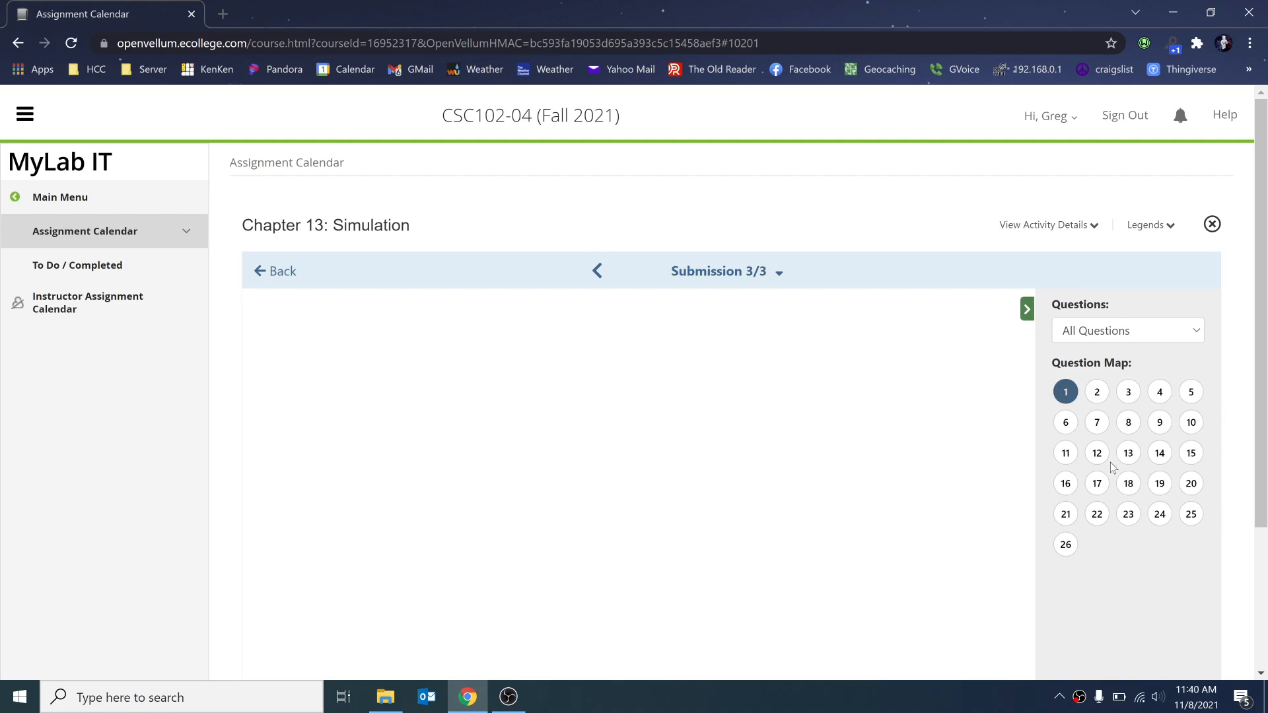
Review the status, score and recorded student actions for questions 1 and 2 of the submission
{"action": "scroll", "coordinate": [1112, 409], "scroll_direction": "down", "scroll_amount": 3}
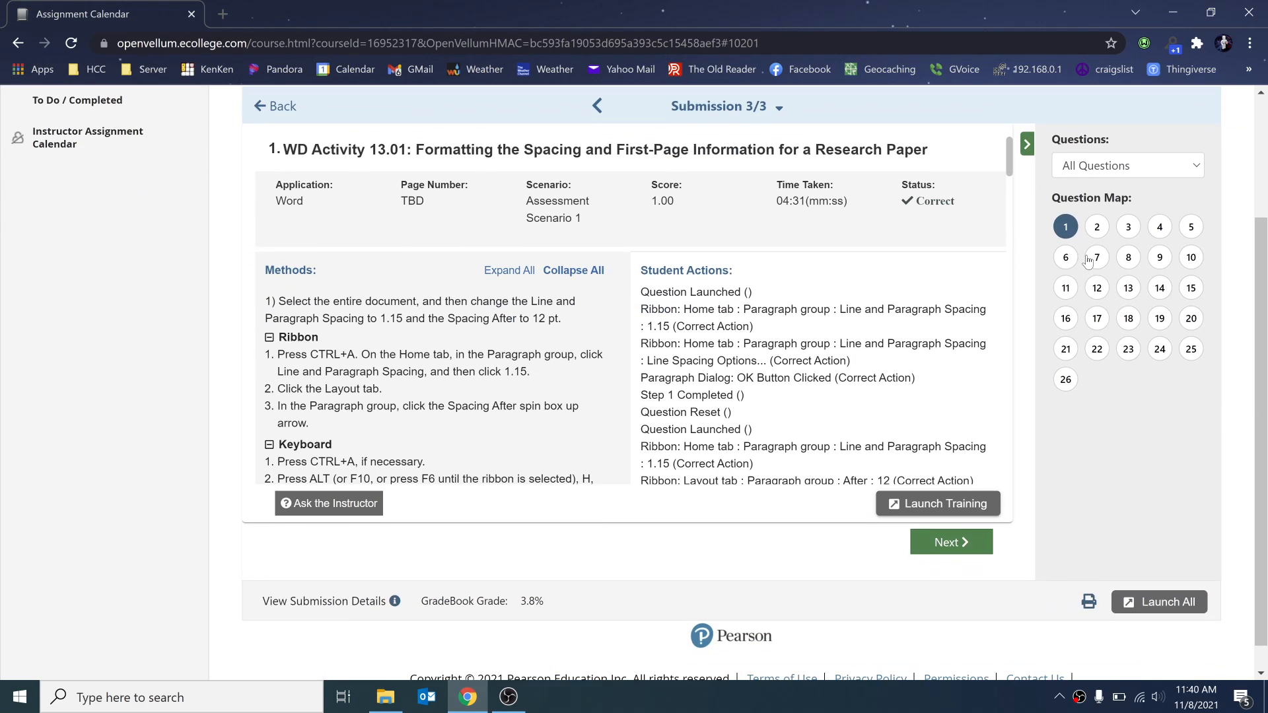
{"action": "scroll", "coordinate": [903, 413], "scroll_direction": "down", "scroll_amount": 3}
{"action": "scroll", "coordinate": [924, 330], "scroll_direction": "up", "scroll_amount": 3}
{"action": "left_click", "coordinate": [933, 217]}
{"action": "left_click", "coordinate": [1097, 226]}
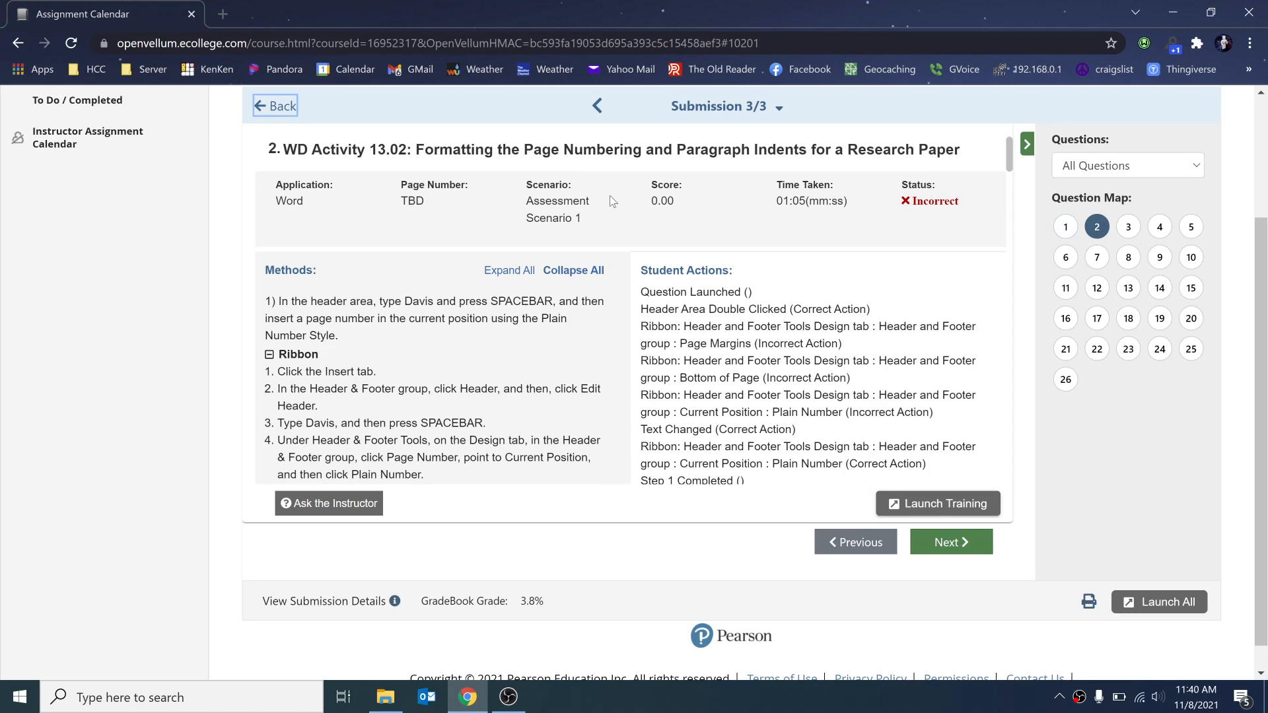
{"action": "left_click_drag", "start_coordinate": [650, 201], "coordinate": [679, 207]}
Launch the training for question 2, WD Activity 13.02, and open its document's header for editing
{"action": "left_click", "coordinate": [929, 508]}
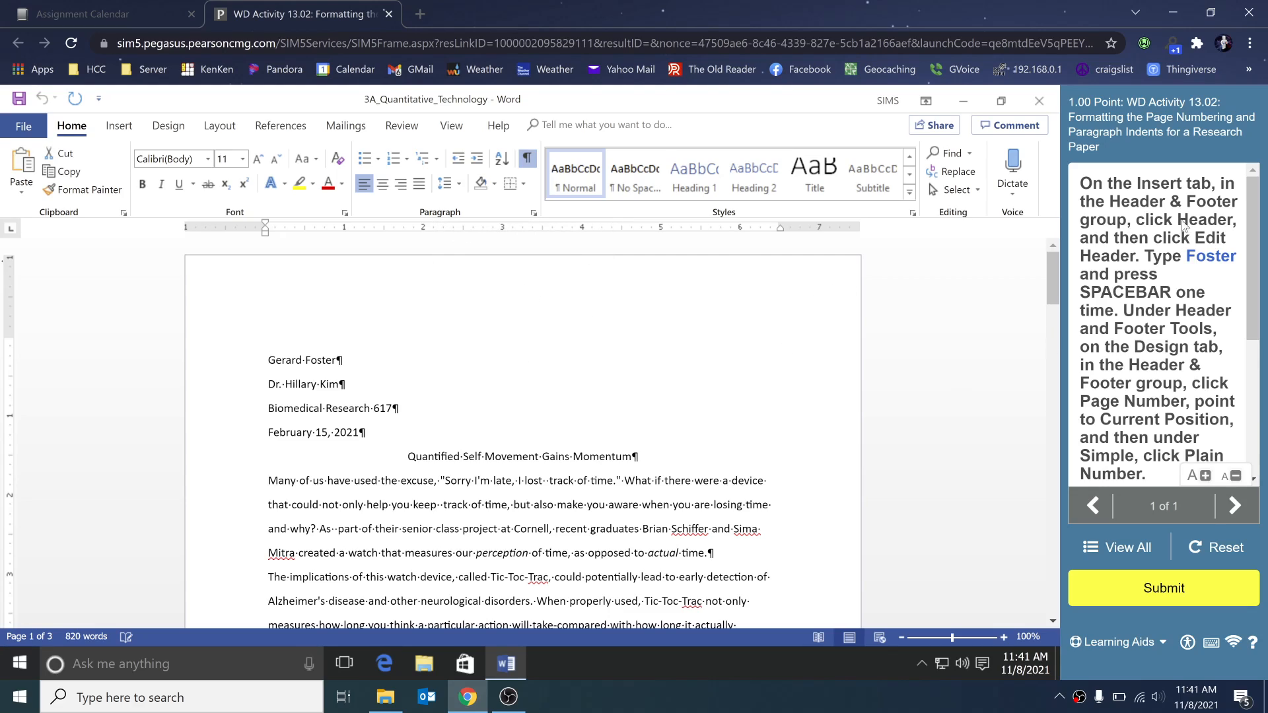
{"action": "left_click", "coordinate": [119, 138]}
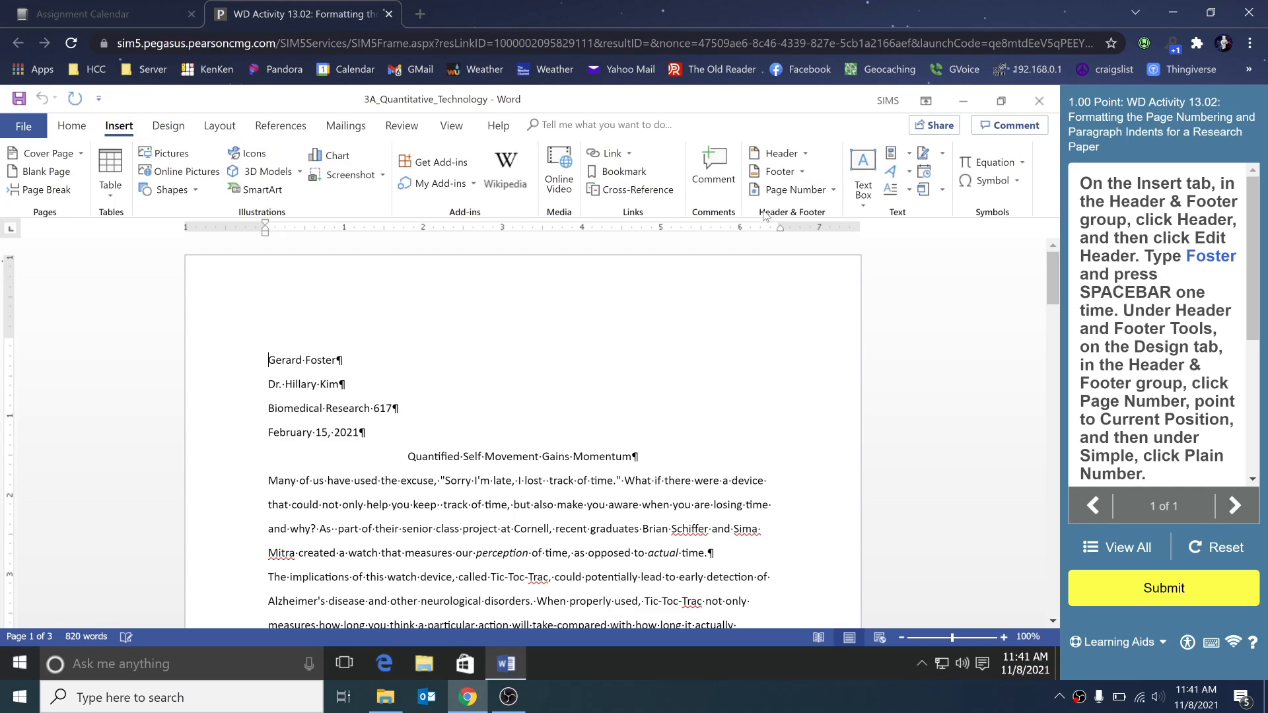
{"action": "left_click", "coordinate": [778, 153]}
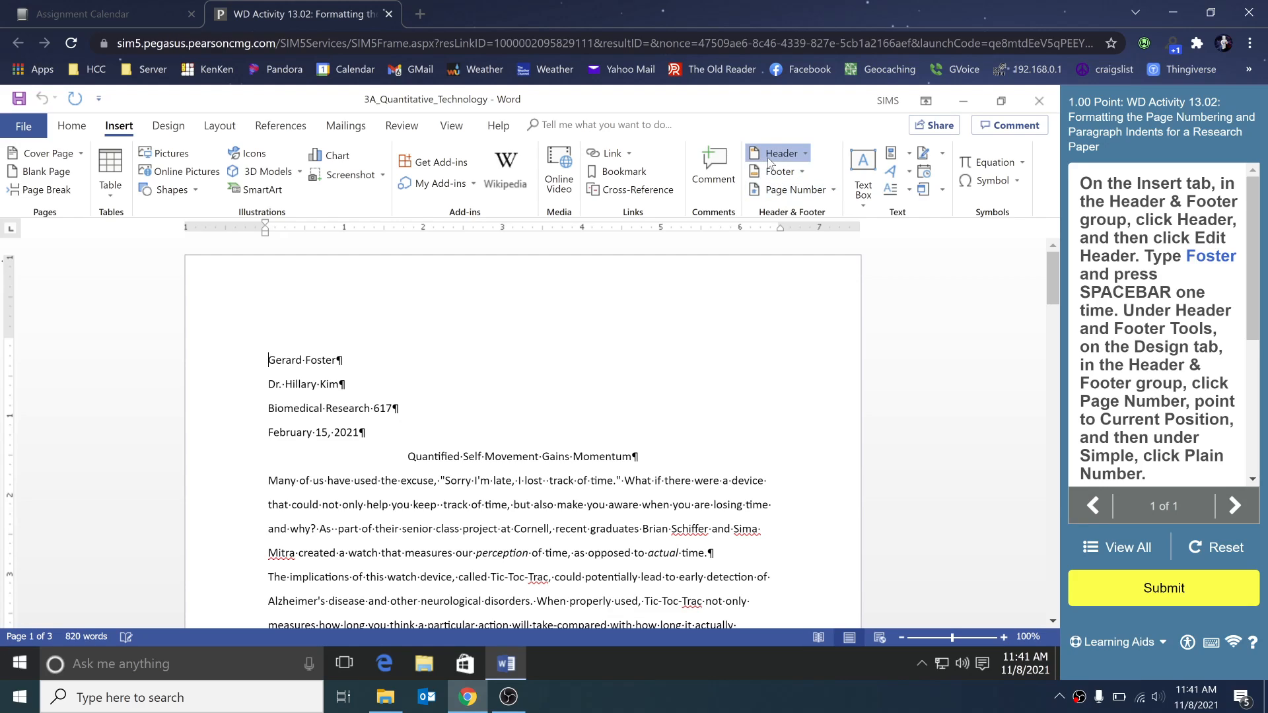
{"action": "left_click", "coordinate": [773, 460]}
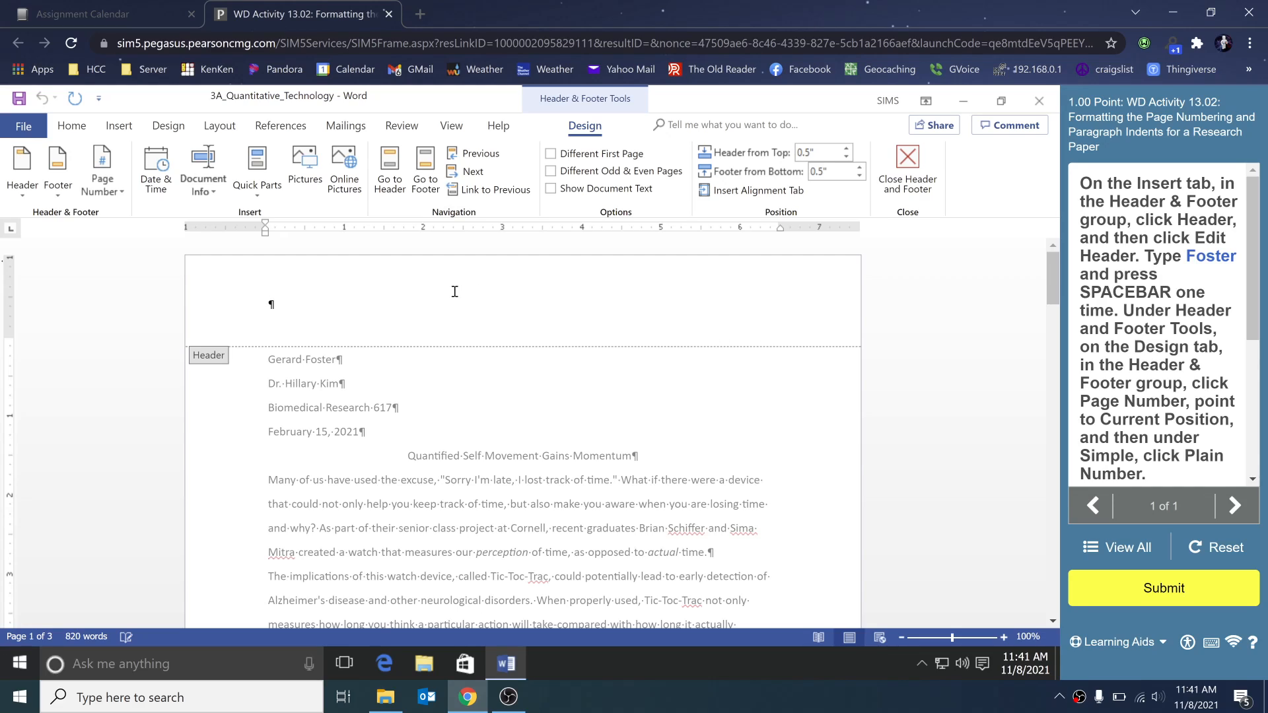
Enter the author's surname and a space in the header, followed by a Plain Number page number at the current position
{"action": "type", "text": "Foster"}
{"action": "left_click", "coordinate": [115, 191]}
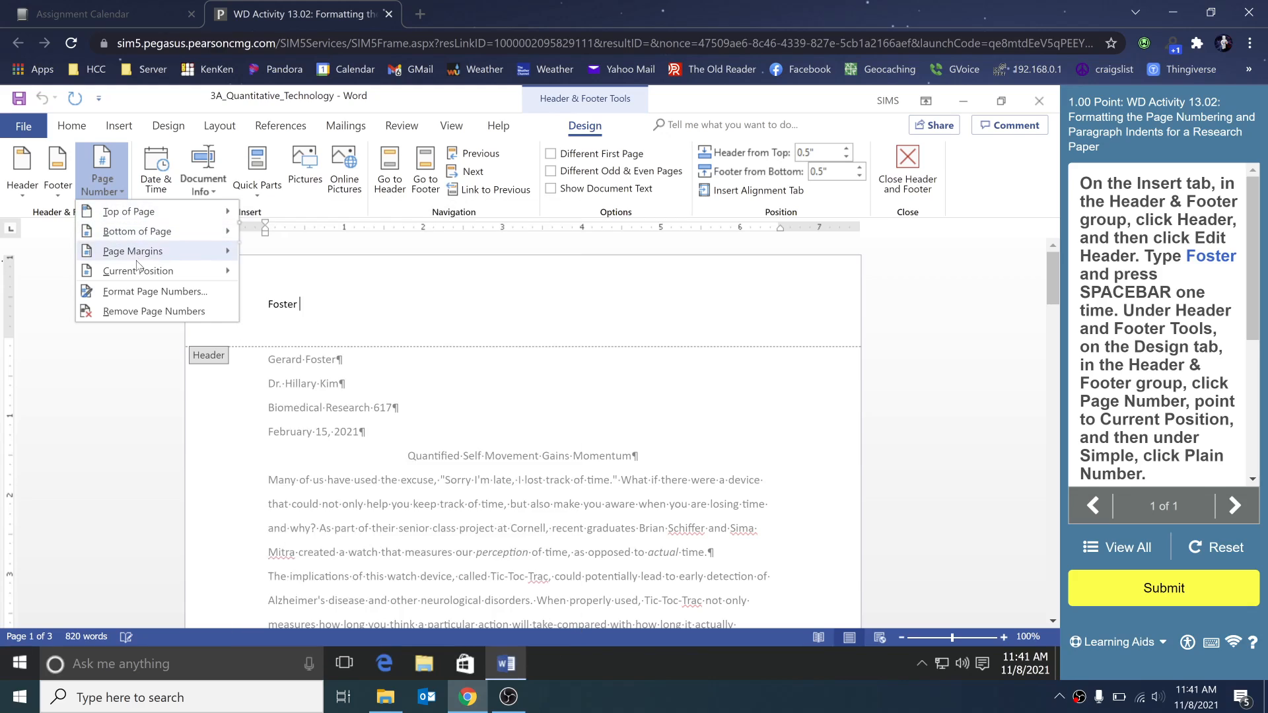
{"action": "mouse_move", "coordinate": [190, 274]}
{"action": "left_click", "coordinate": [316, 334]}
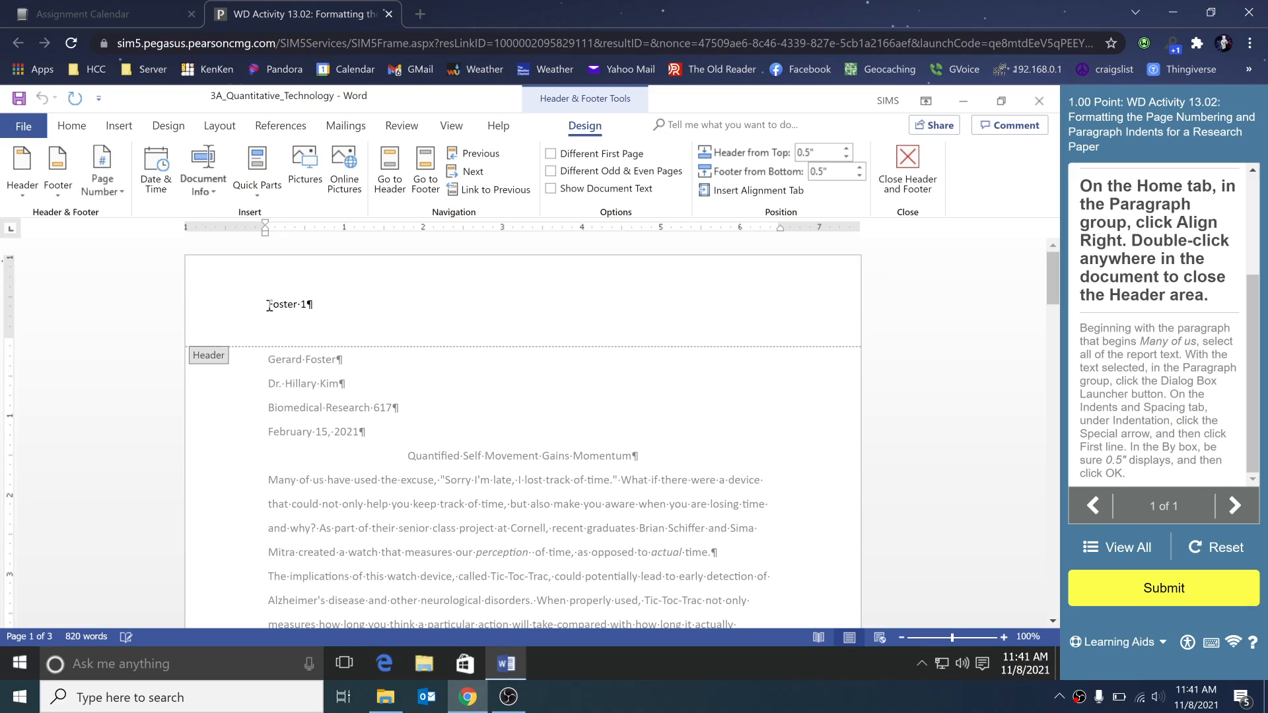
Right-align the header's surname and page number, and close the header area
{"action": "left_click_drag", "start_coordinate": [311, 303], "coordinate": [231, 303]}
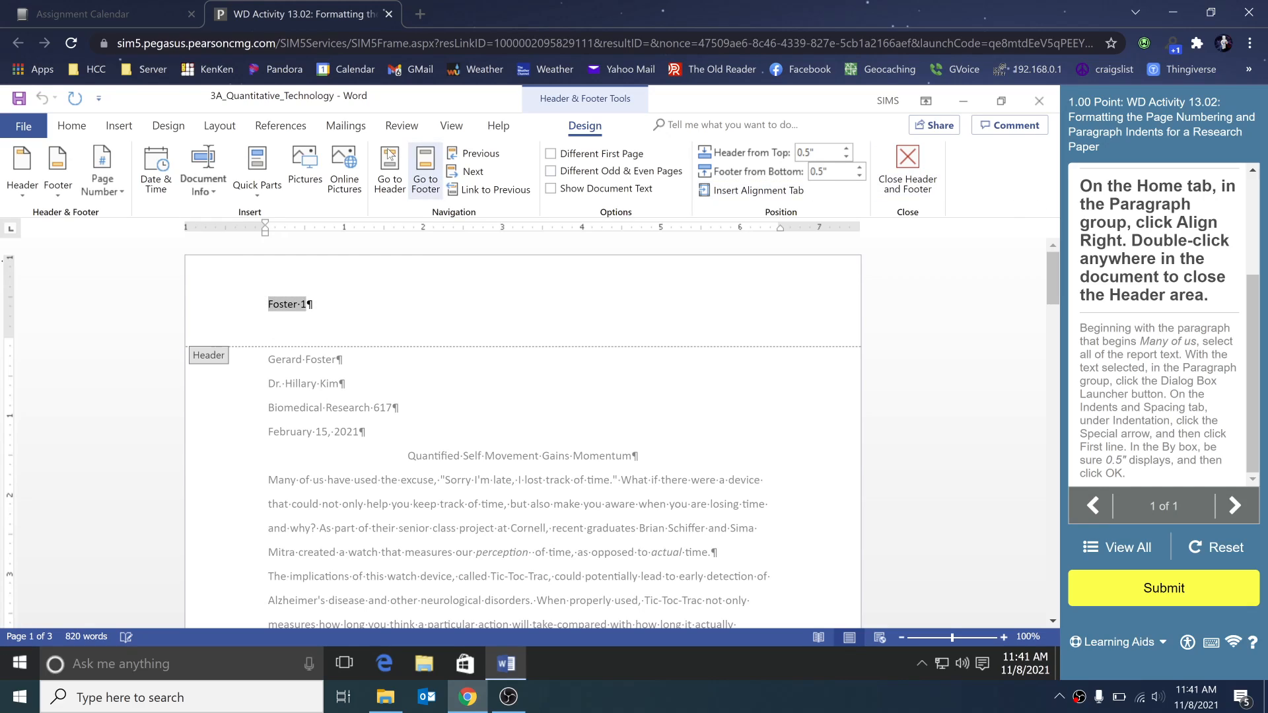
{"action": "left_click", "coordinate": [69, 125]}
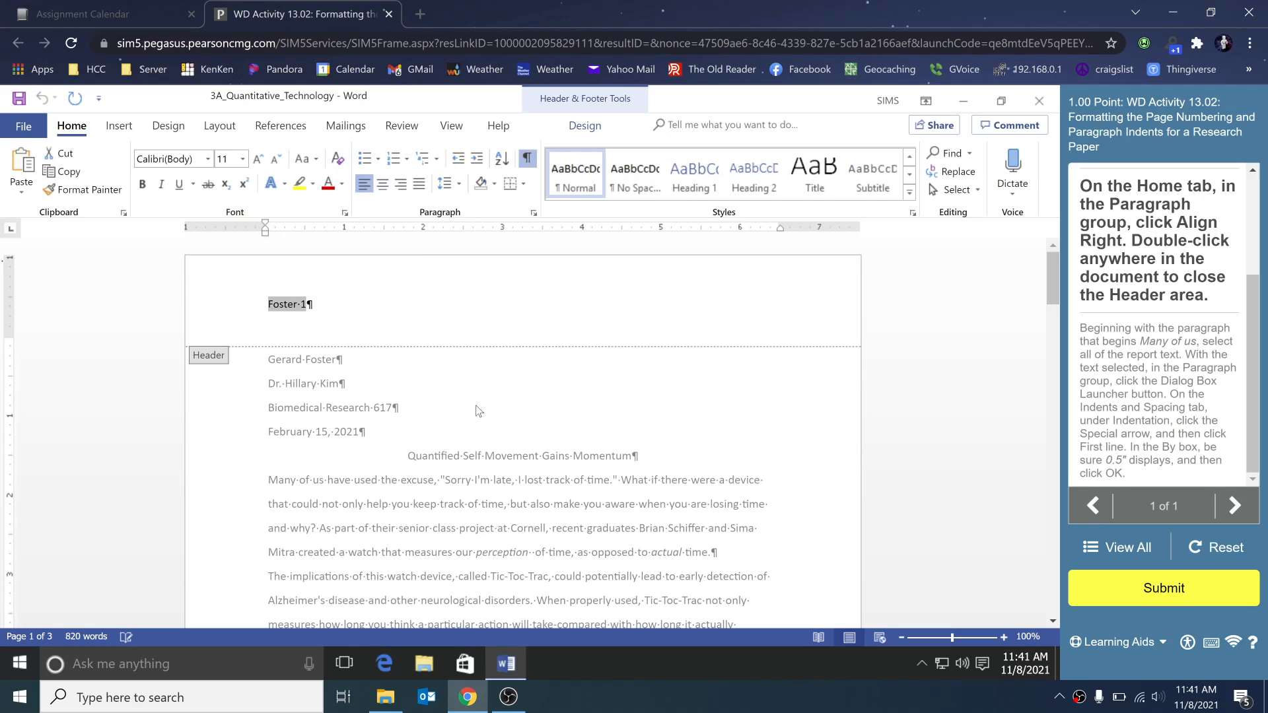
{"action": "key", "text": "ctrl+r"}
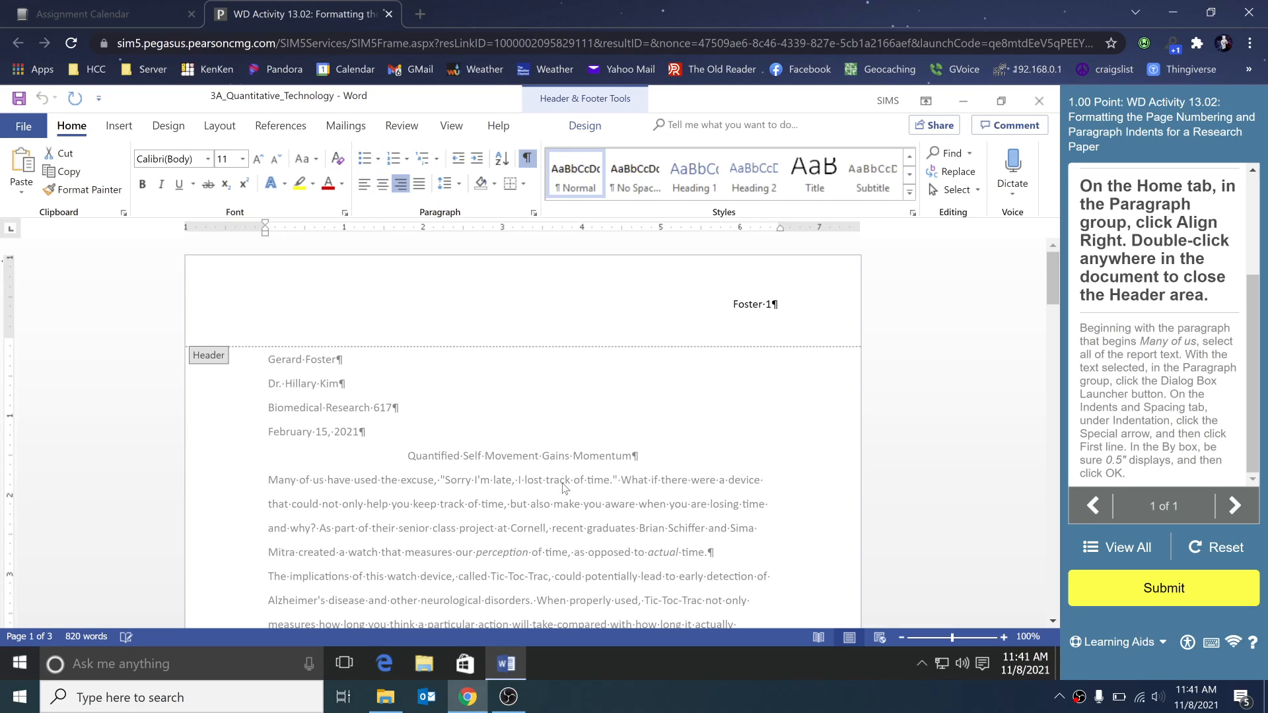
{"action": "double_click", "coordinate": [565, 487]}
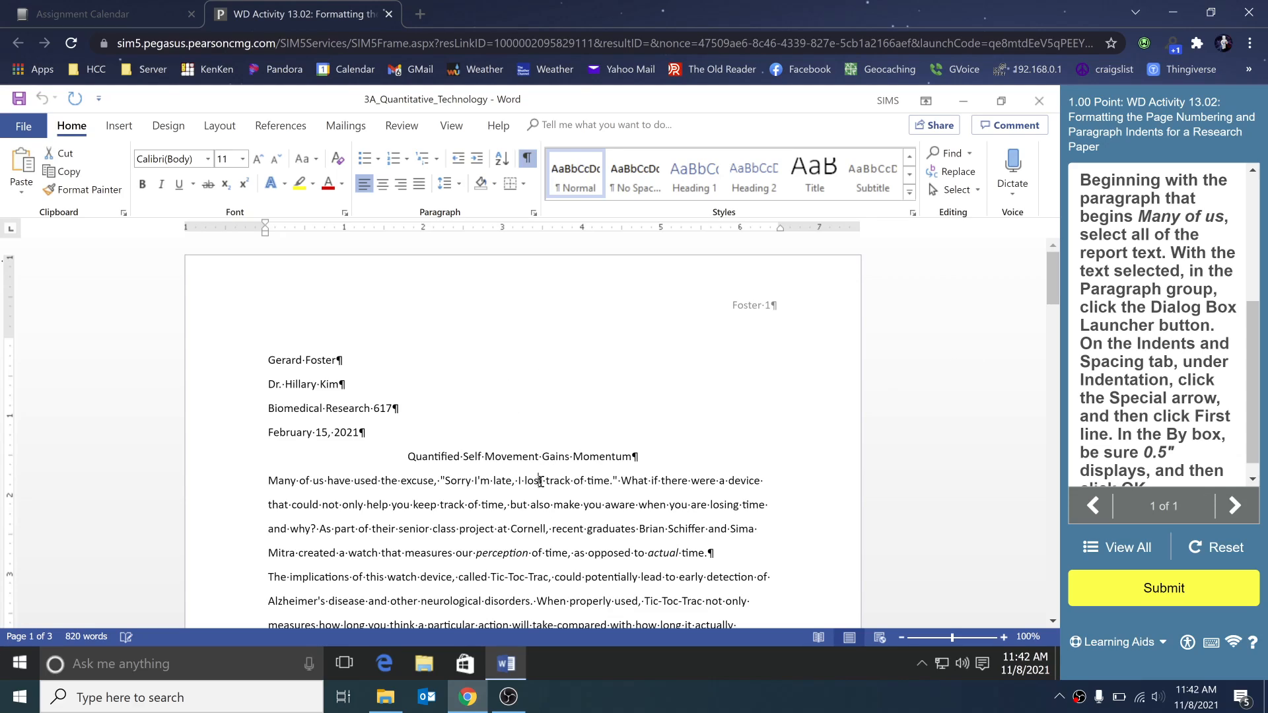
Start the guided Practice and select the report text from "Many of us" through the end of the "The healthcare industry" paragraph
{"action": "left_click", "coordinate": [1110, 648]}
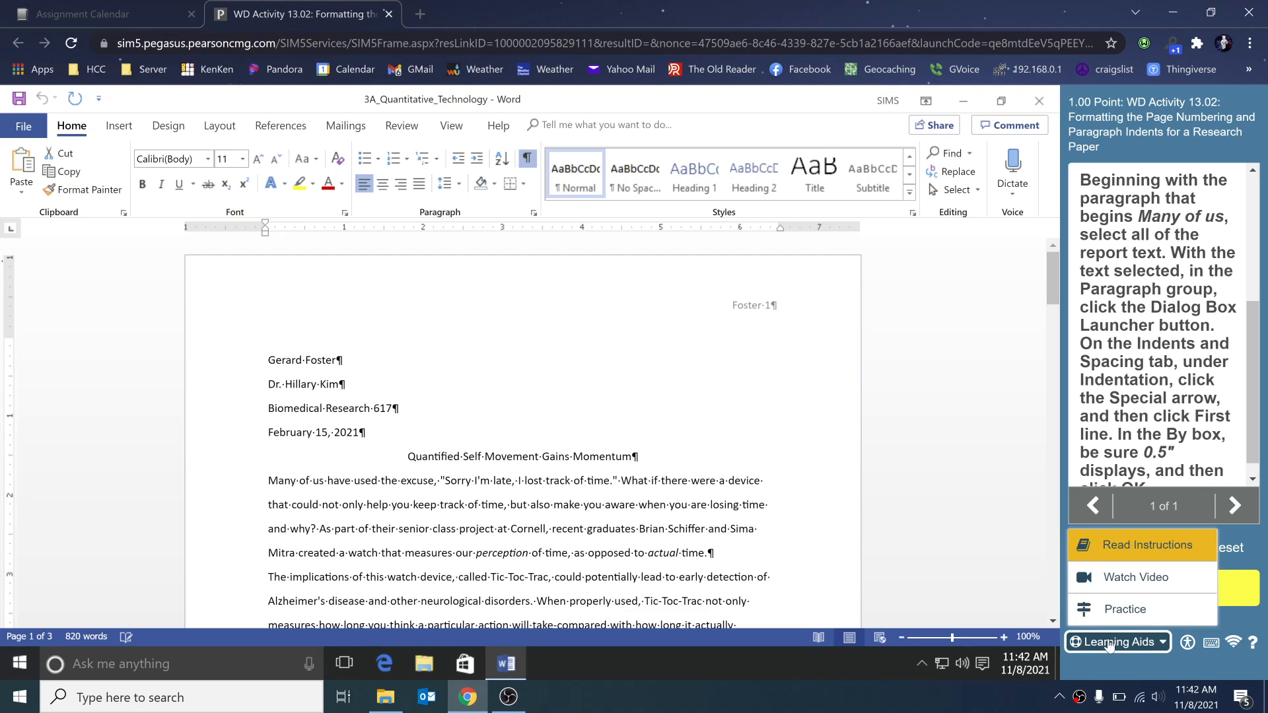
{"action": "left_click", "coordinate": [1123, 610]}
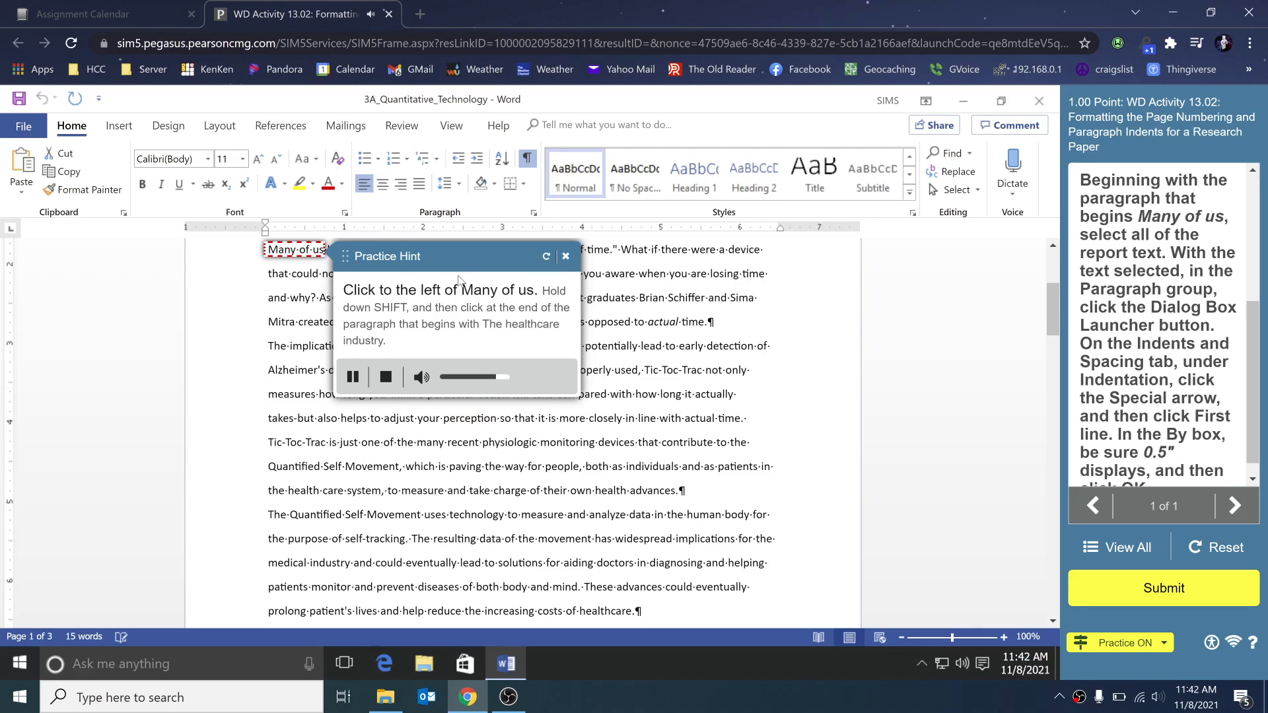
{"action": "left_click", "coordinate": [269, 249]}
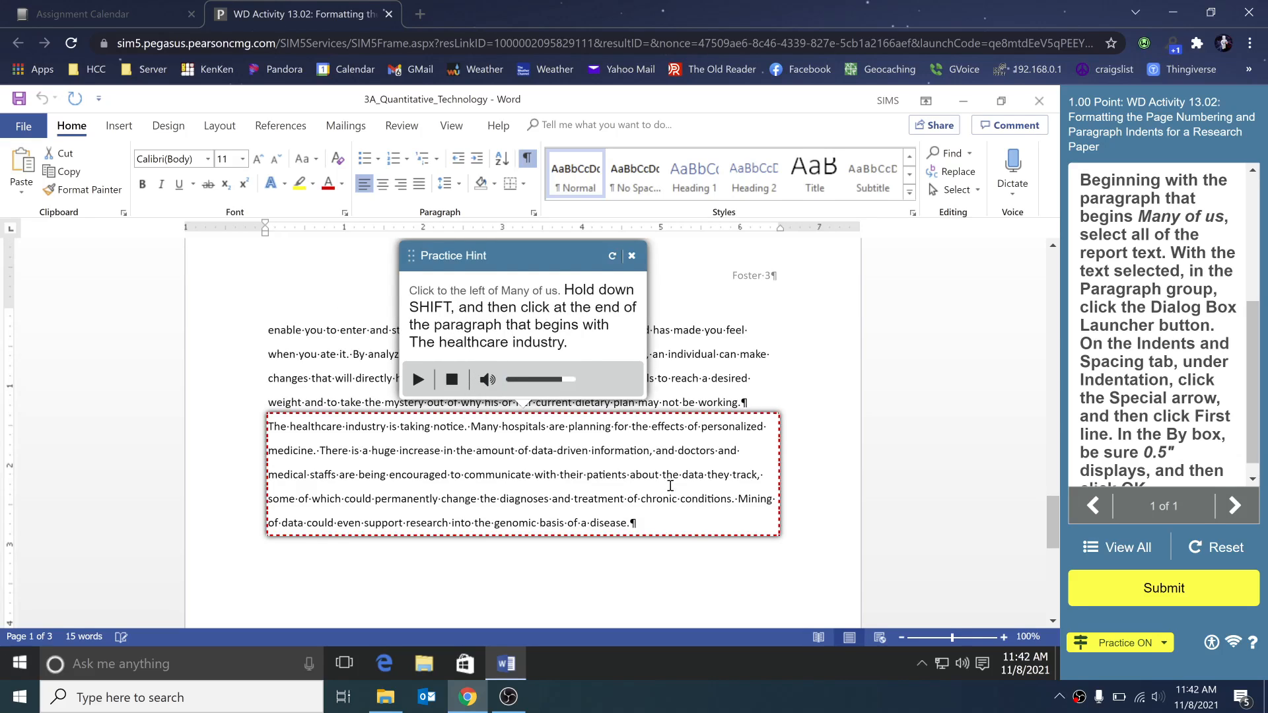
{"action": "left_click", "coordinate": [656, 520], "text": "shift"}
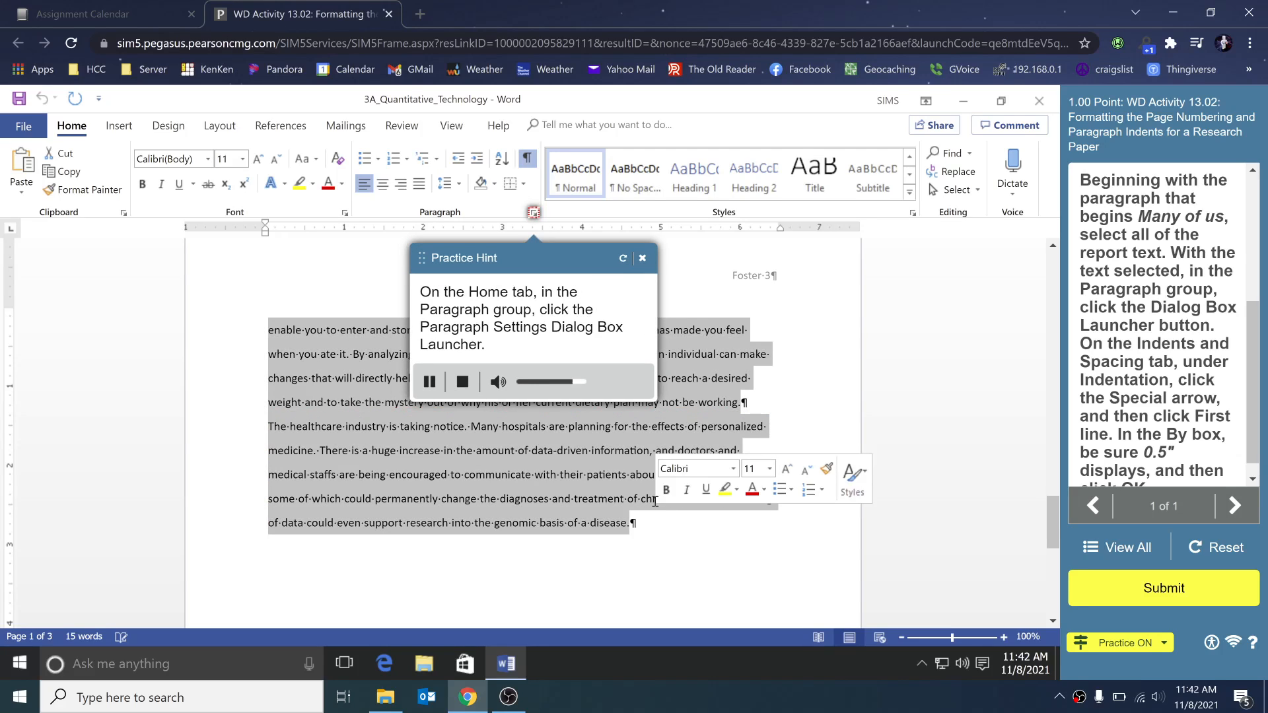
Apply a First line special indent of 0.5" to the selected report text in the guided practice
{"action": "left_click", "coordinate": [534, 213]}
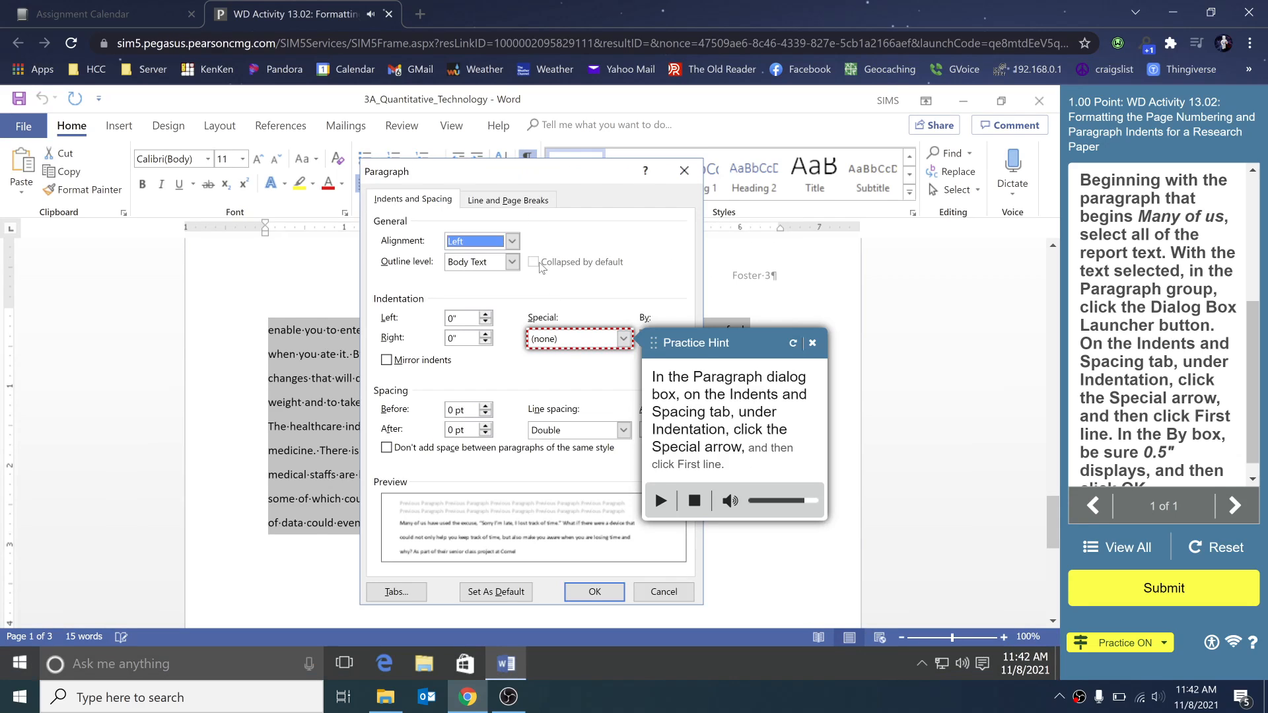
{"action": "left_click", "coordinate": [622, 339]}
{"action": "left_click", "coordinate": [598, 360]}
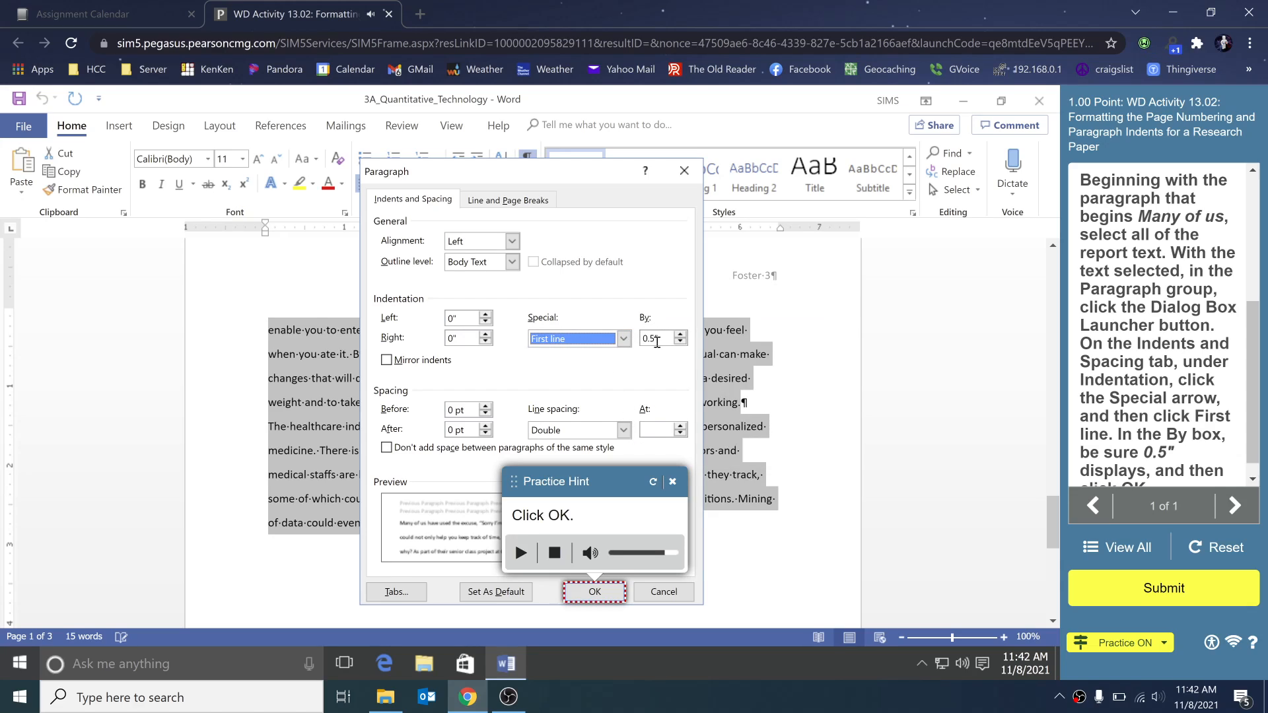
{"action": "left_click", "coordinate": [595, 592]}
Select the report text starting at "Many of us" and try to change its first-line indent with the ruler marker and paragraph settings
{"action": "scroll", "coordinate": [585, 385], "scroll_direction": "up", "scroll_amount": 7}
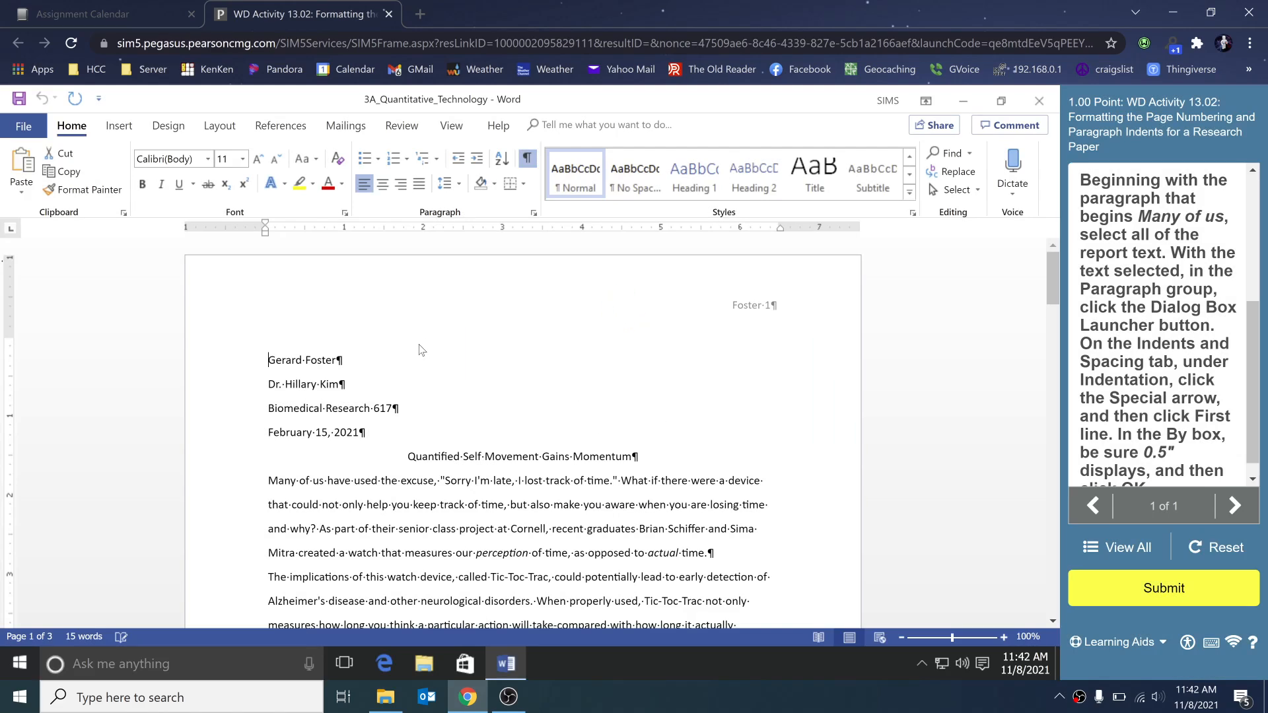
{"action": "scroll", "coordinate": [402, 370], "scroll_direction": "down", "scroll_amount": 2}
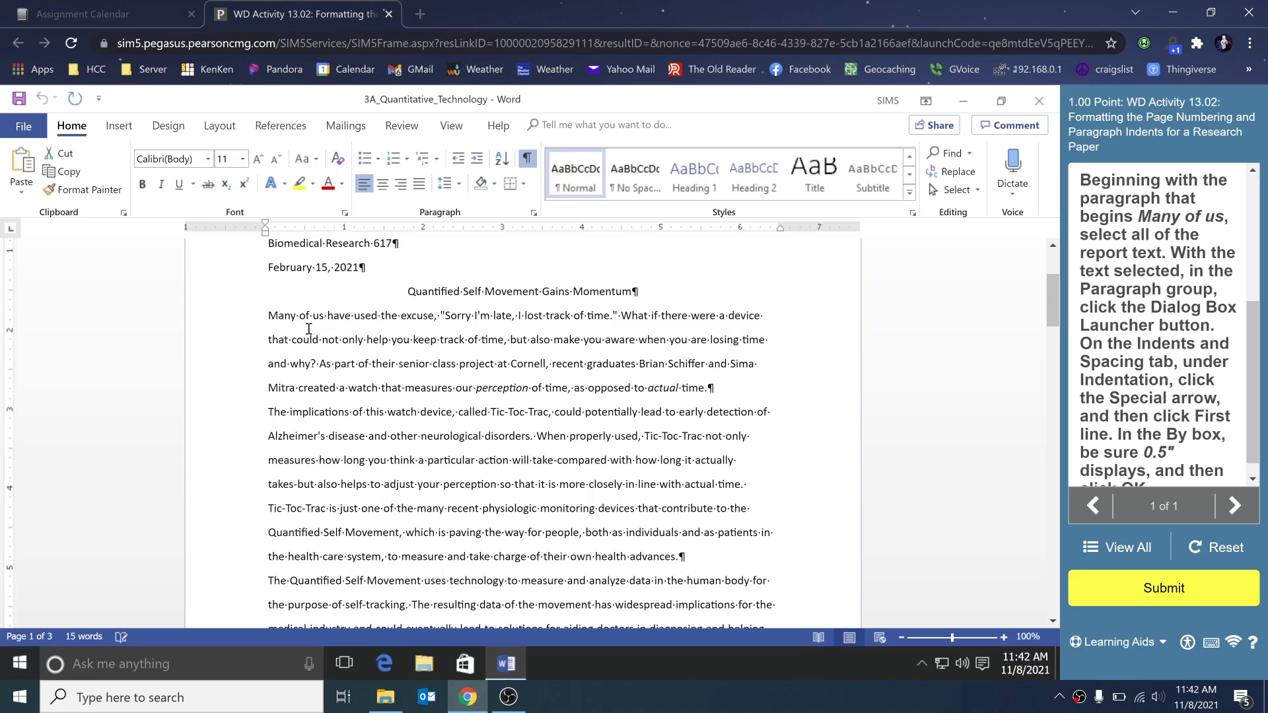
{"action": "left_click_drag", "start_coordinate": [270, 318], "coordinate": [854, 639]}
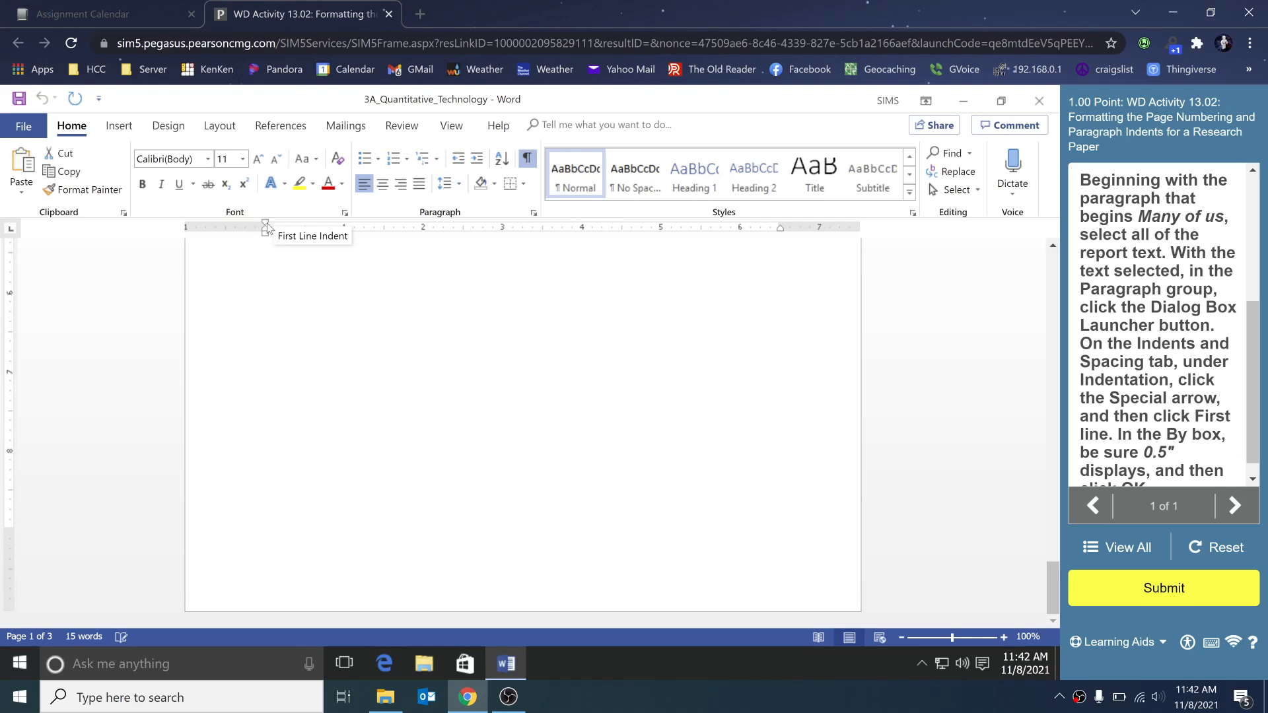
{"action": "left_click_drag", "start_coordinate": [267, 229], "coordinate": [303, 246]}
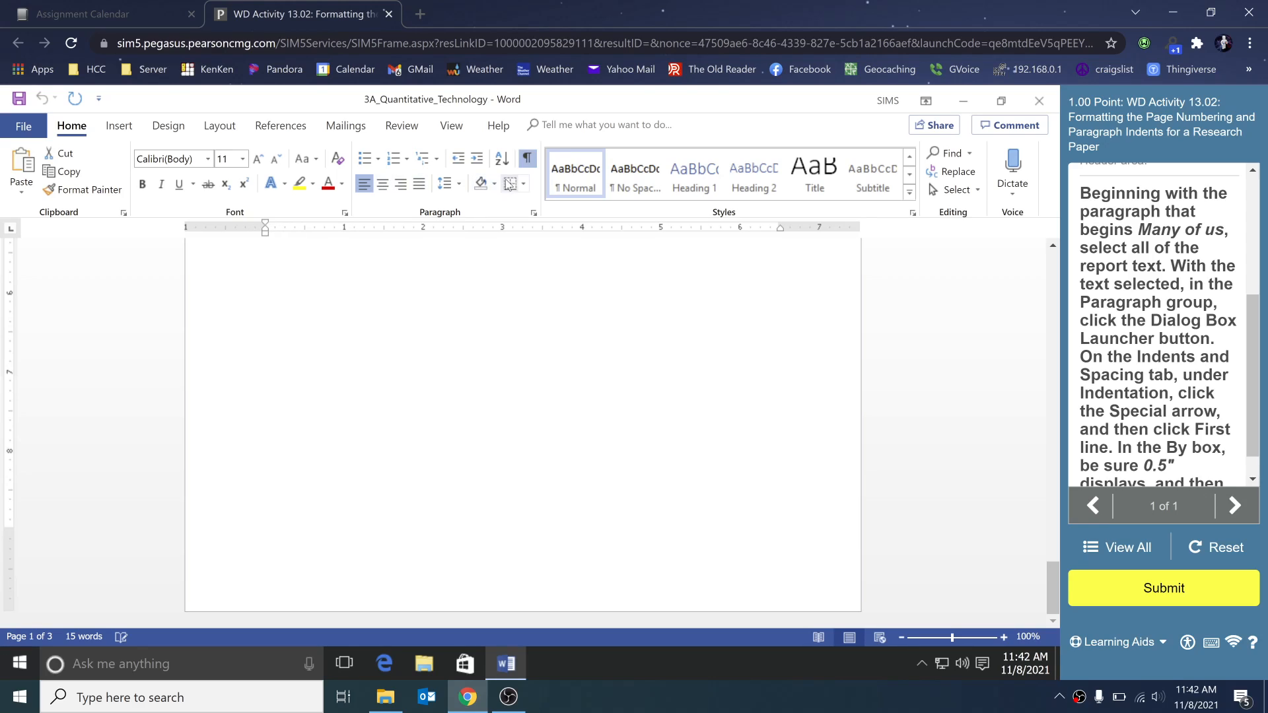
{"action": "left_click", "coordinate": [534, 214]}
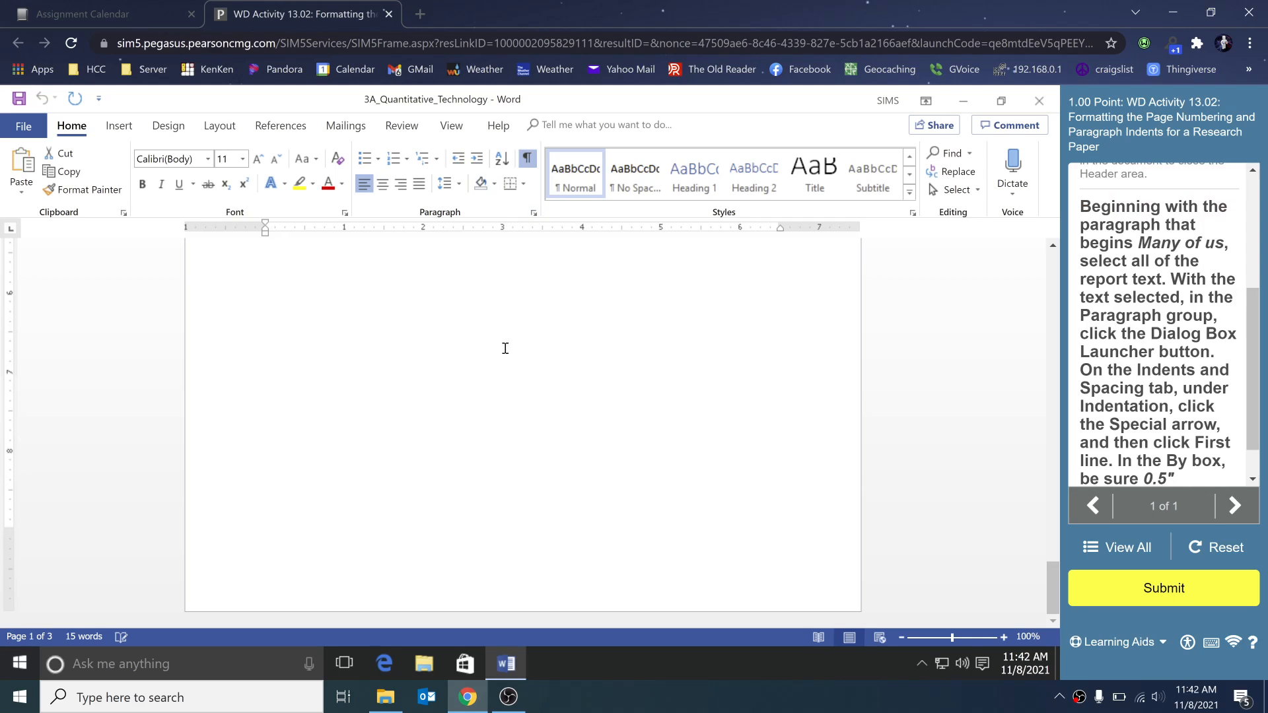
Try to open the line spacing options for the selected report text, and clear the selection
{"action": "scroll", "coordinate": [404, 360], "scroll_direction": "up", "scroll_amount": 5}
{"action": "scroll", "coordinate": [693, 410], "scroll_direction": "up", "scroll_amount": 10}
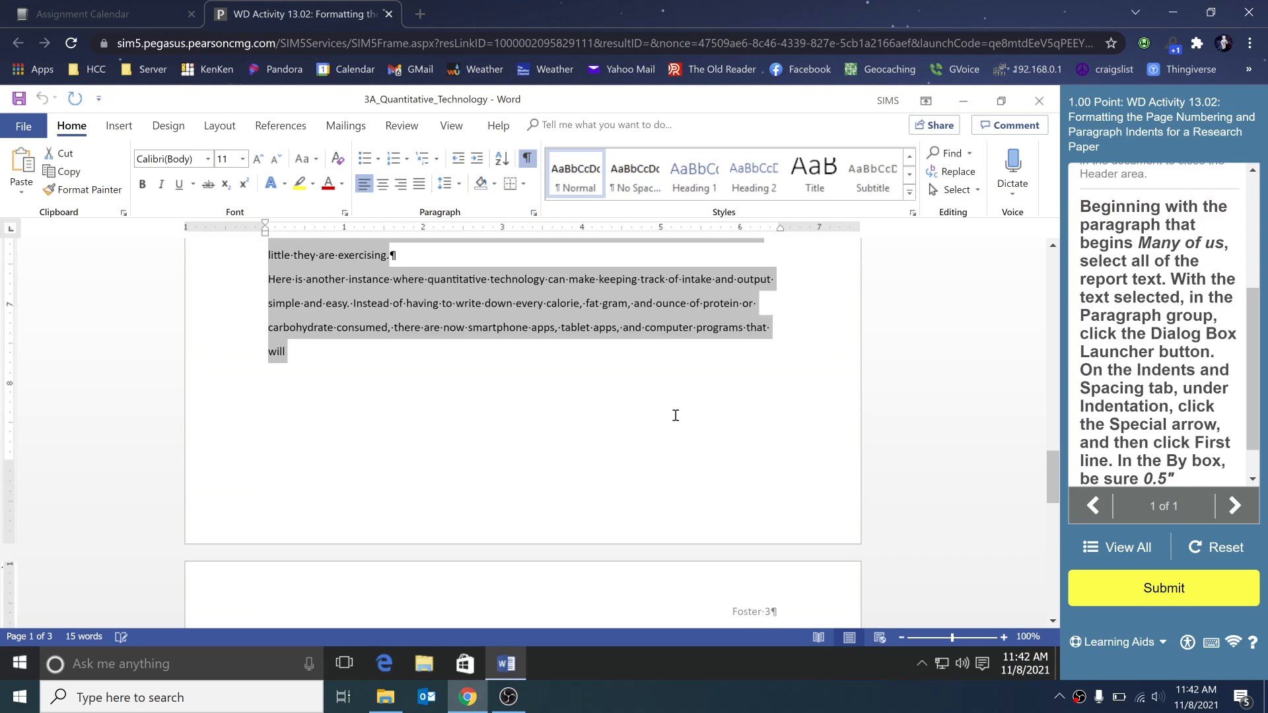
{"action": "left_click", "coordinate": [460, 188]}
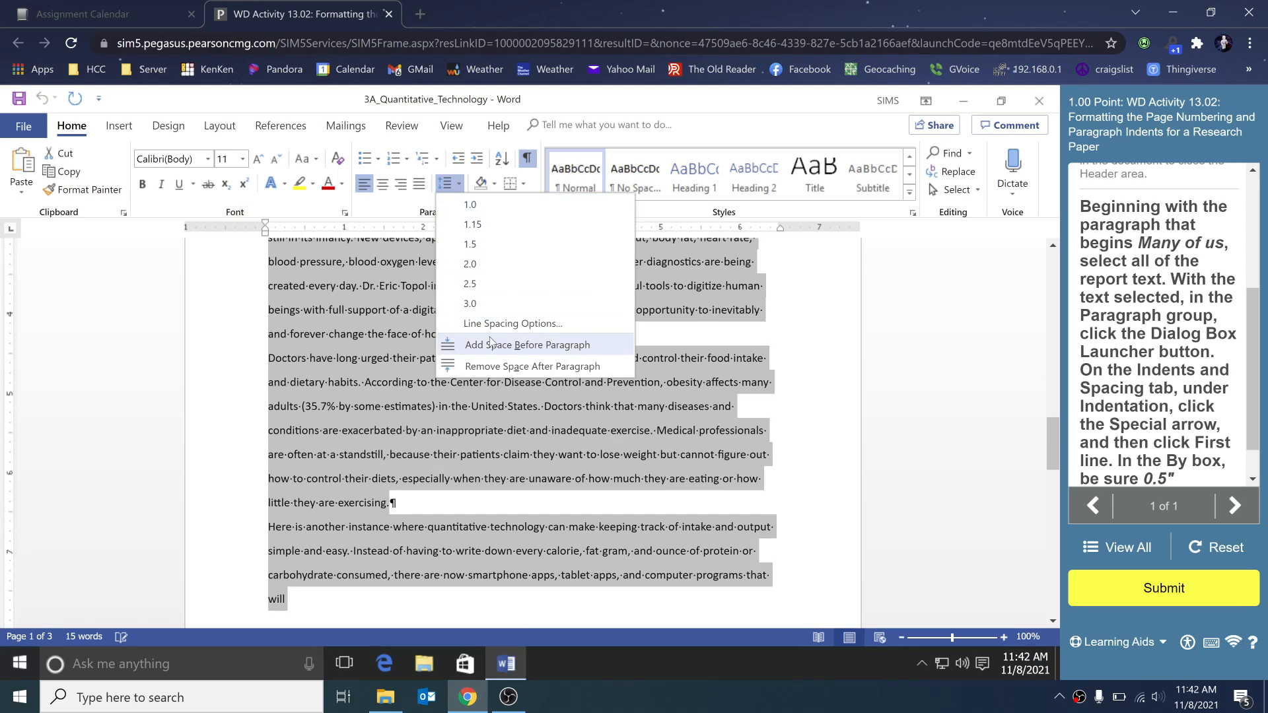
{"action": "left_click", "coordinate": [502, 323]}
{"action": "left_click", "coordinate": [360, 327]}
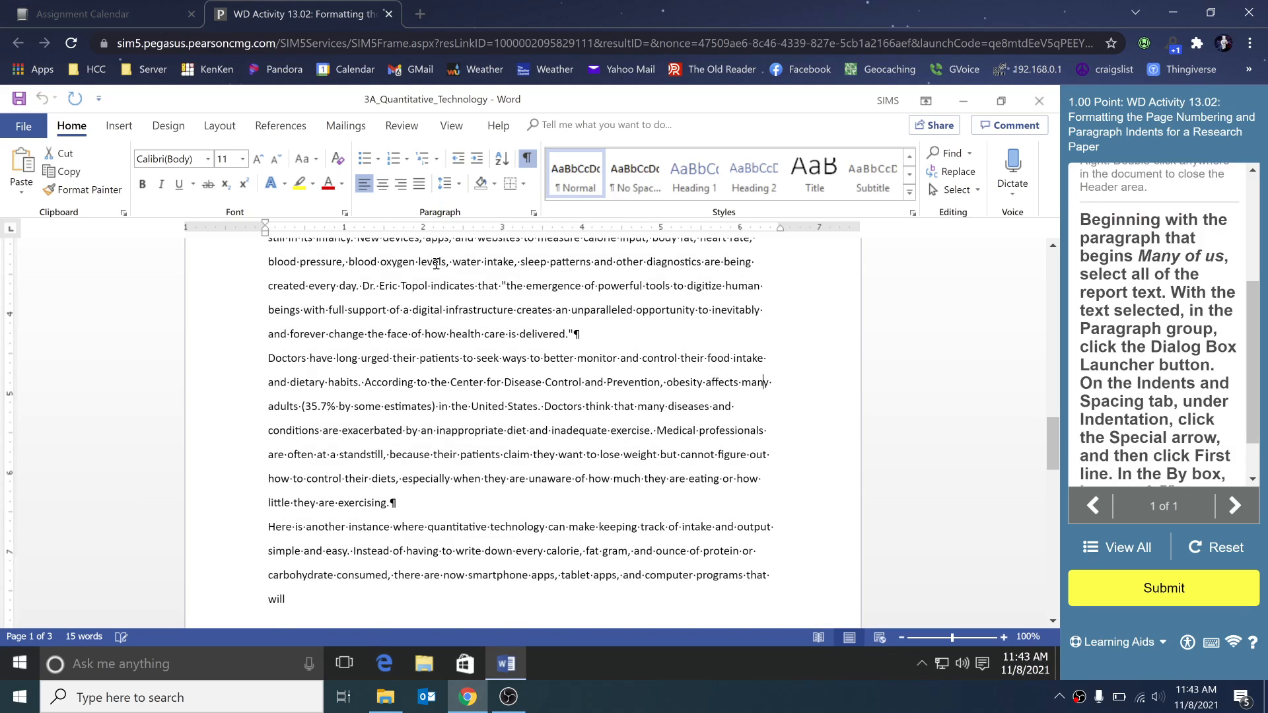
Select all report text from "Many of us" through the end of the "The healthcare industry" paragraph
{"action": "scroll", "coordinate": [360, 330], "scroll_direction": "down", "scroll_amount": 5}
{"action": "scroll", "coordinate": [365, 359], "scroll_direction": "up", "scroll_amount": 8}
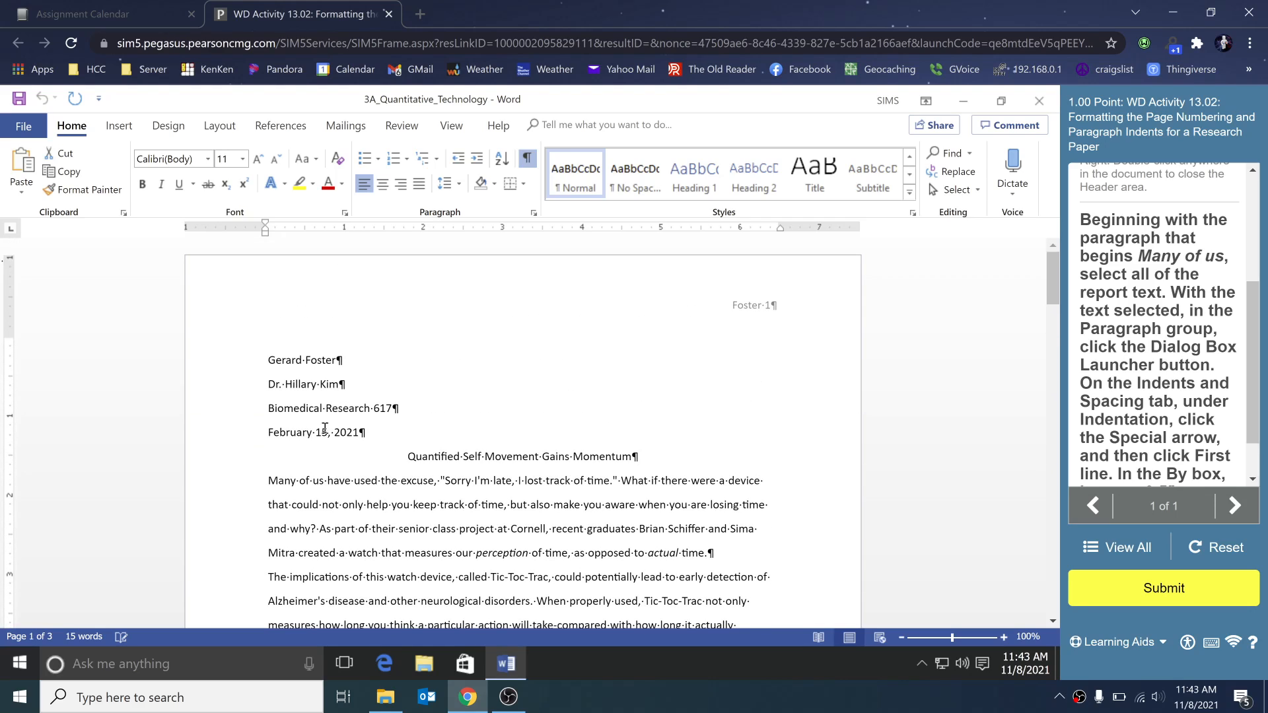
{"action": "left_click_drag", "start_coordinate": [273, 486], "coordinate": [396, 630]}
{"action": "scroll", "coordinate": [546, 363], "scroll_direction": "up", "scroll_amount": 3}
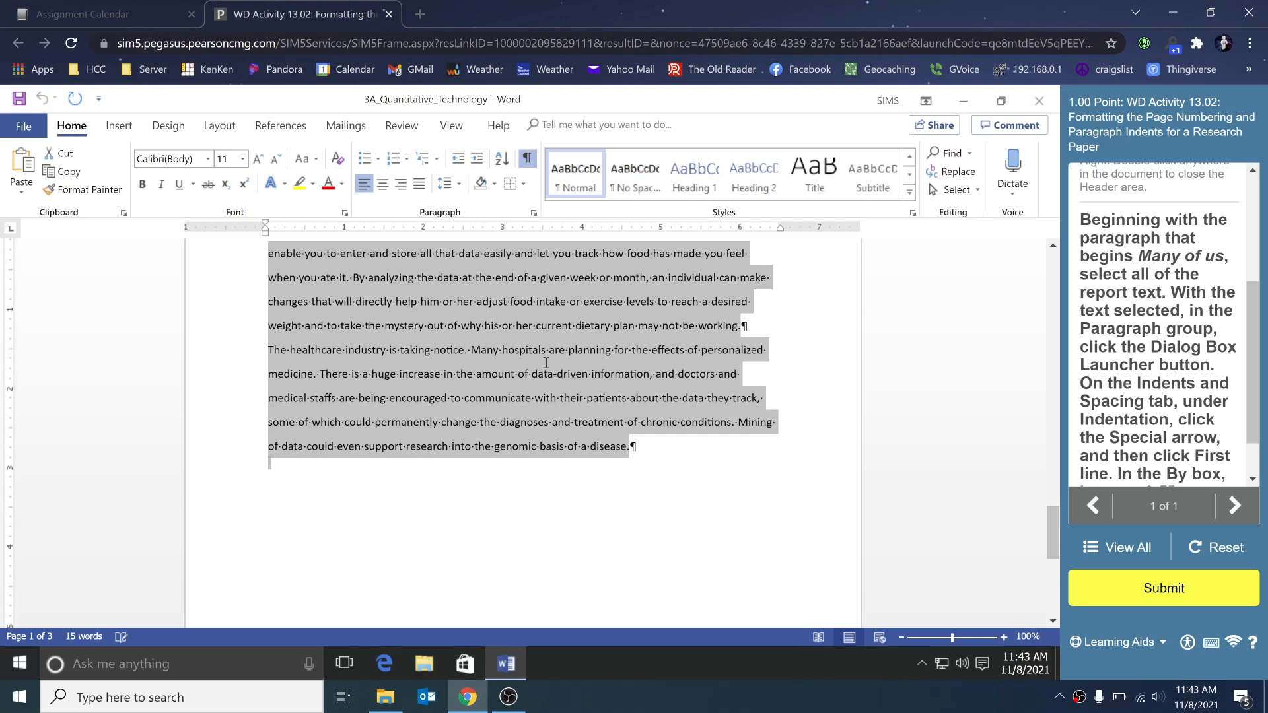
{"action": "left_click", "coordinate": [533, 213]}
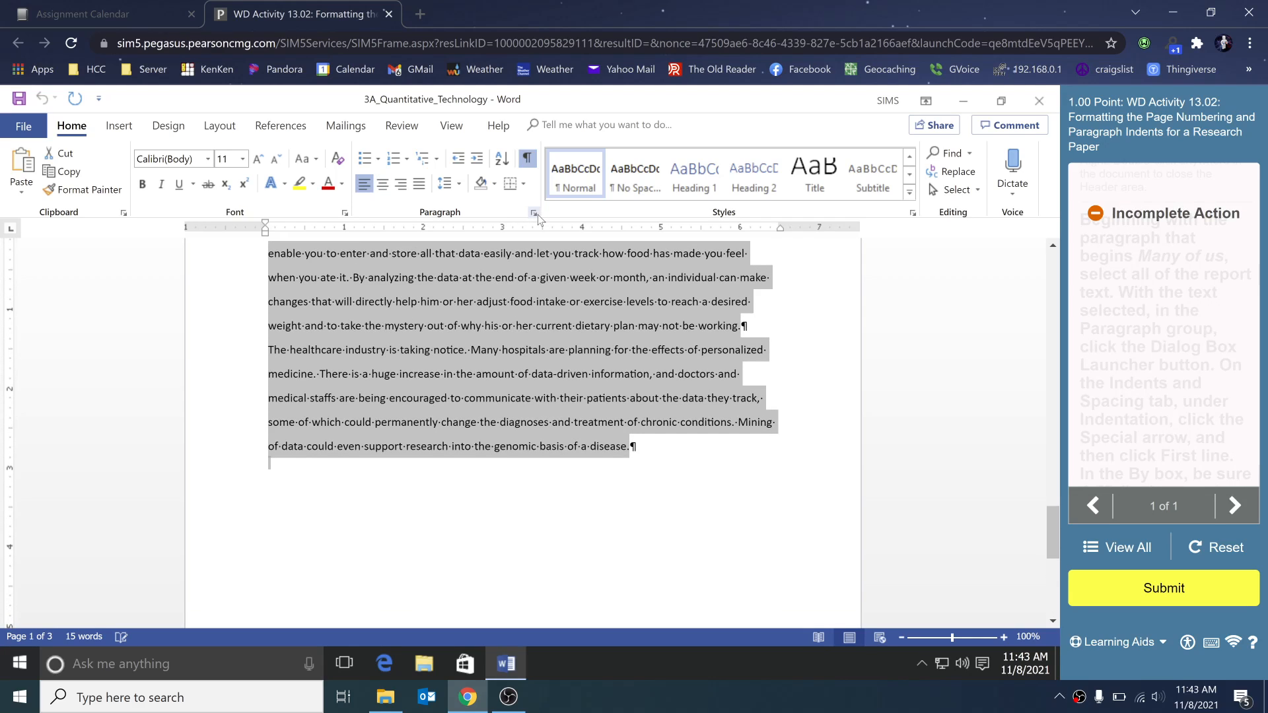
{"action": "key", "text": "shift+Up"}
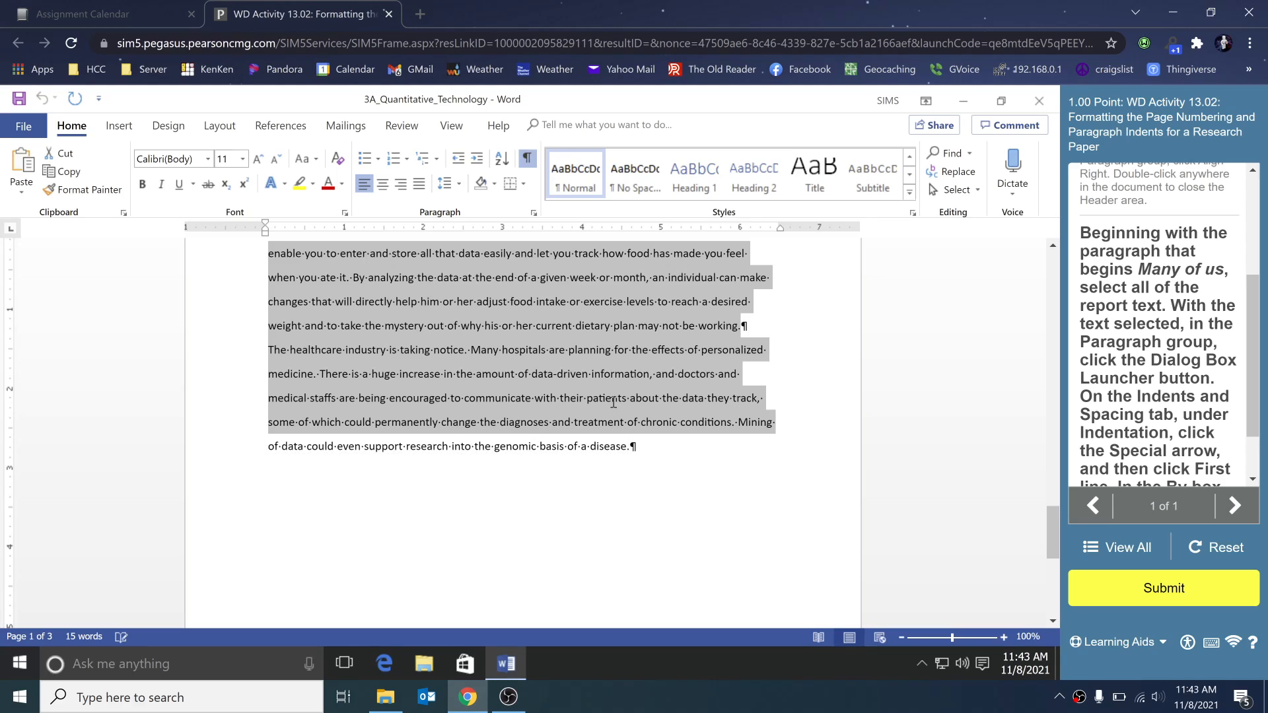
{"action": "key", "text": "shift+Down"}
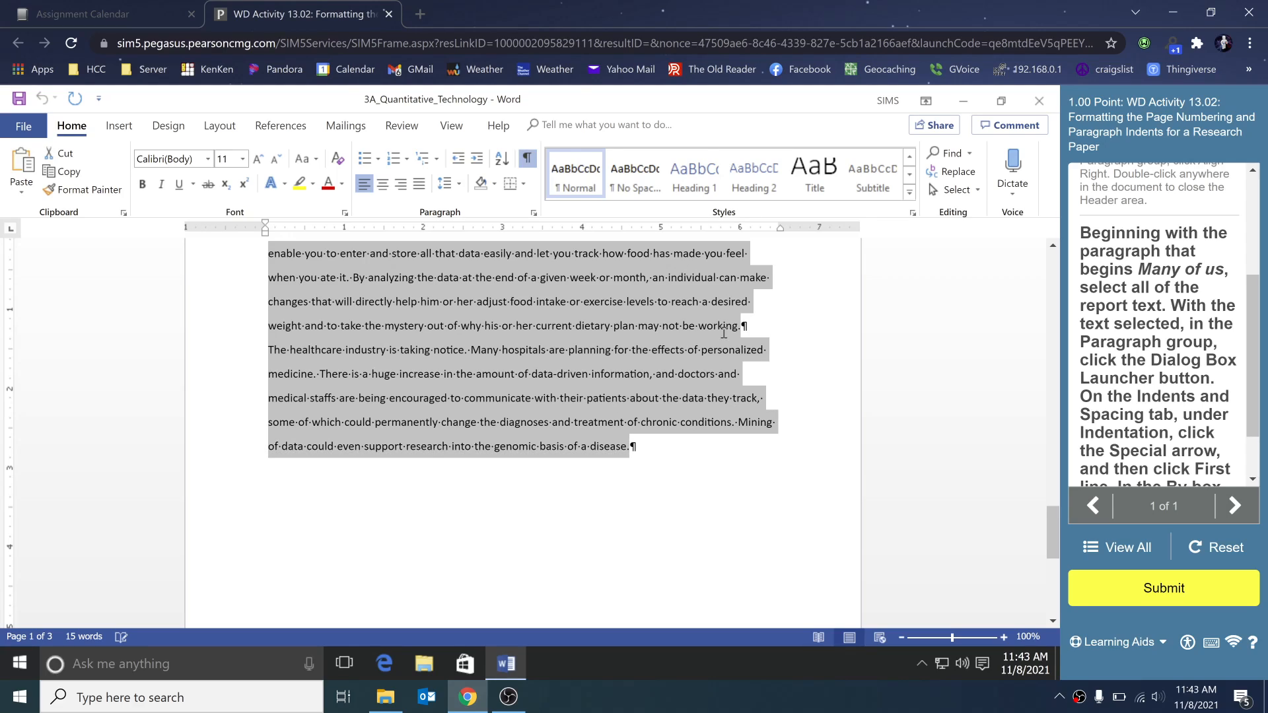
Apply a First line special indent of 0.5" to the selected report text and submit the training
{"action": "left_click", "coordinate": [535, 212]}
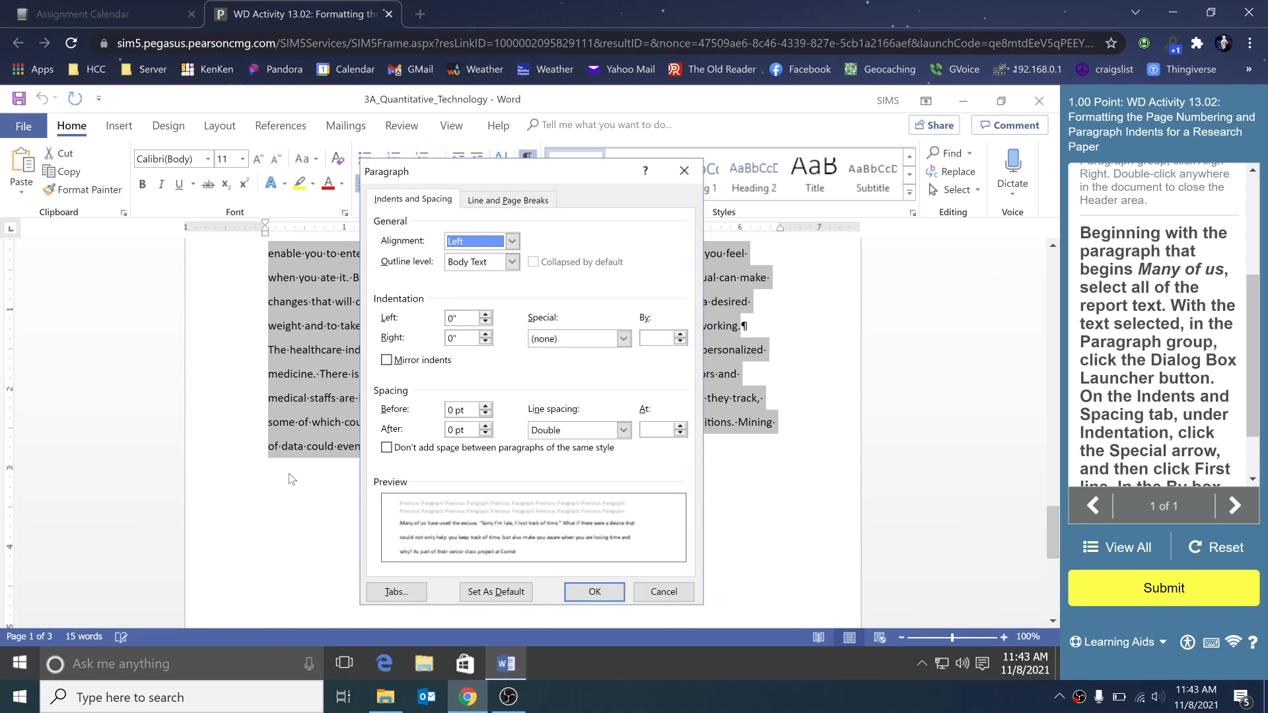
{"action": "left_click", "coordinate": [623, 338]}
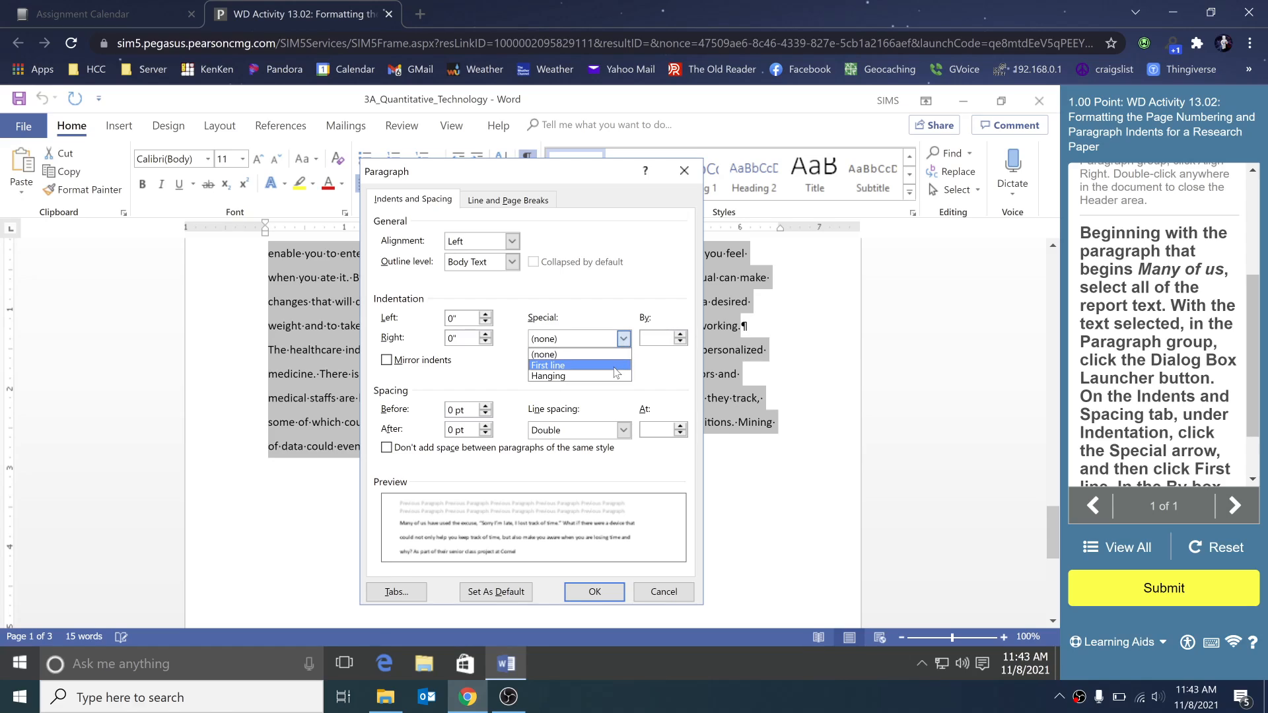
{"action": "left_click", "coordinate": [615, 367]}
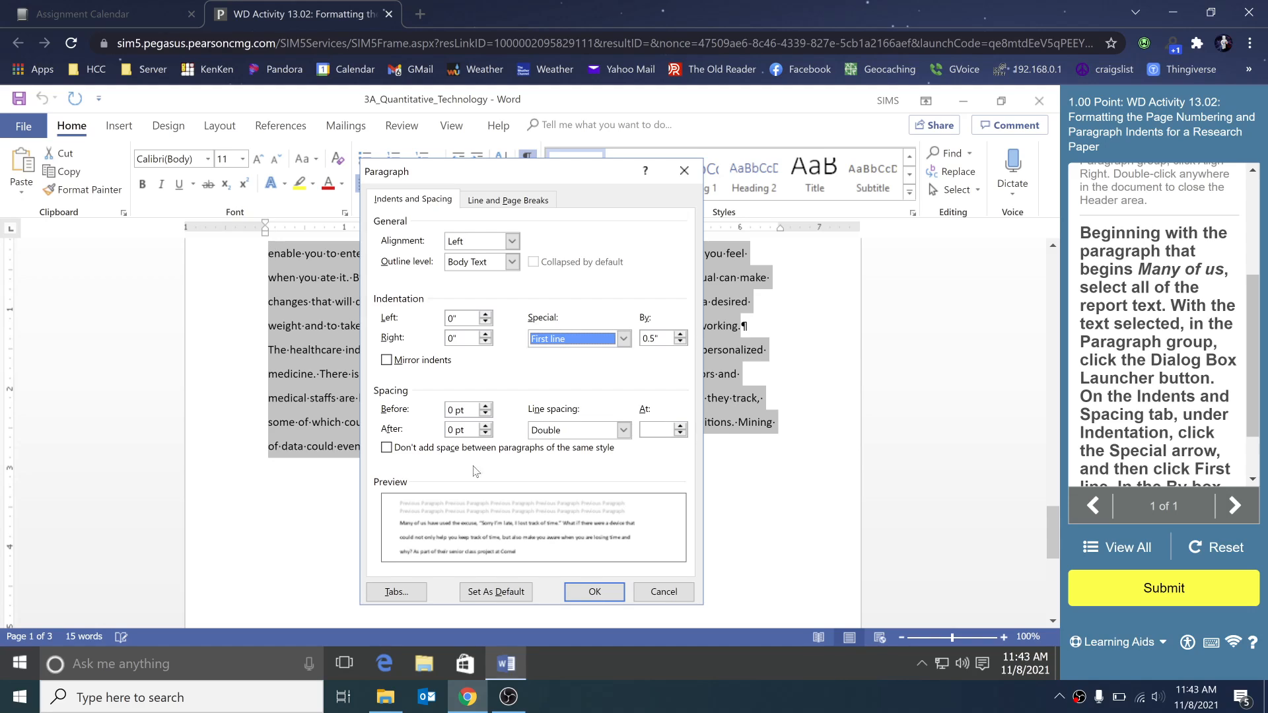
{"action": "left_click", "coordinate": [609, 592]}
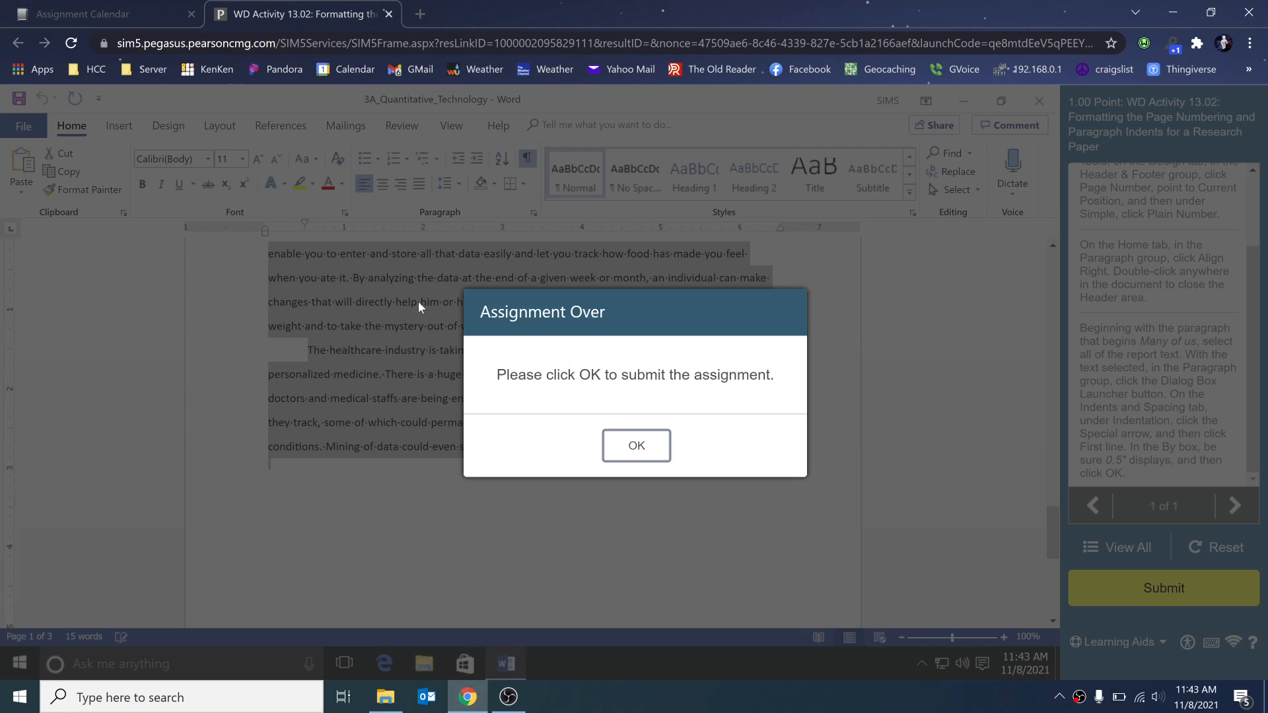
{"action": "left_click", "coordinate": [644, 447]}
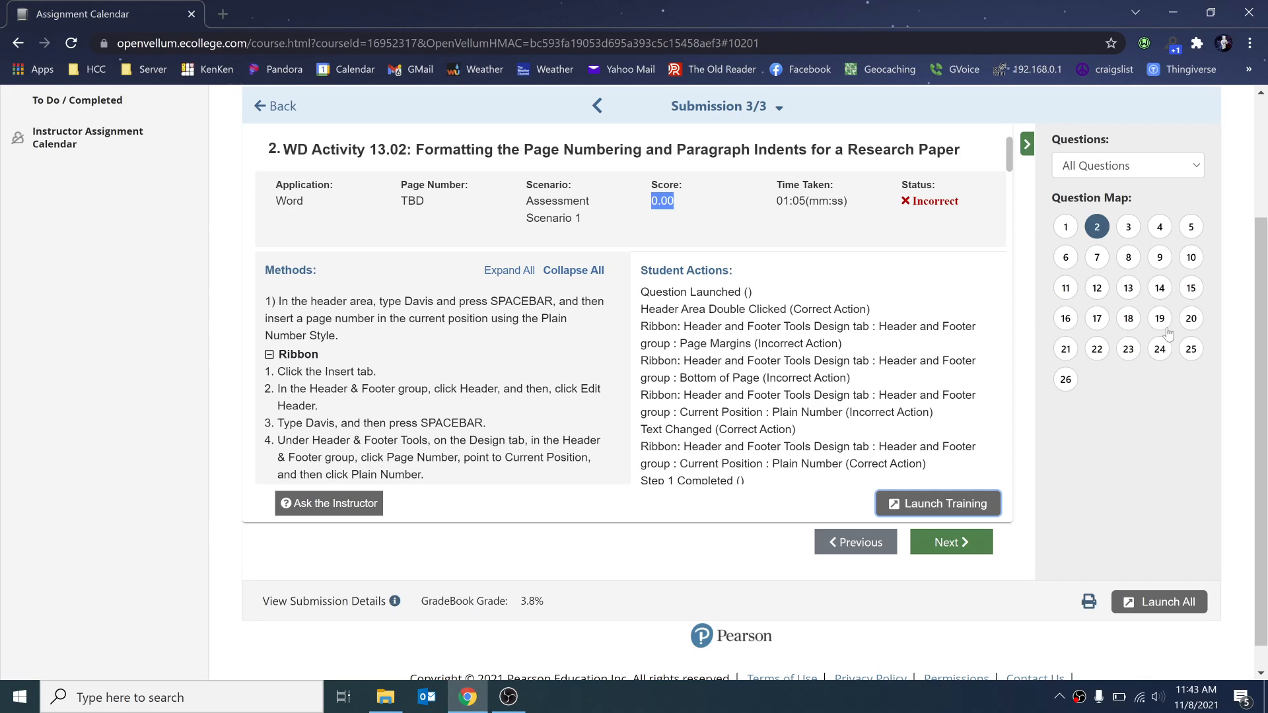
Open question 26, Adding Borders and Shading to a Paragraph, in Submission 3/3 and review its status and methods
{"action": "left_click", "coordinate": [1064, 382]}
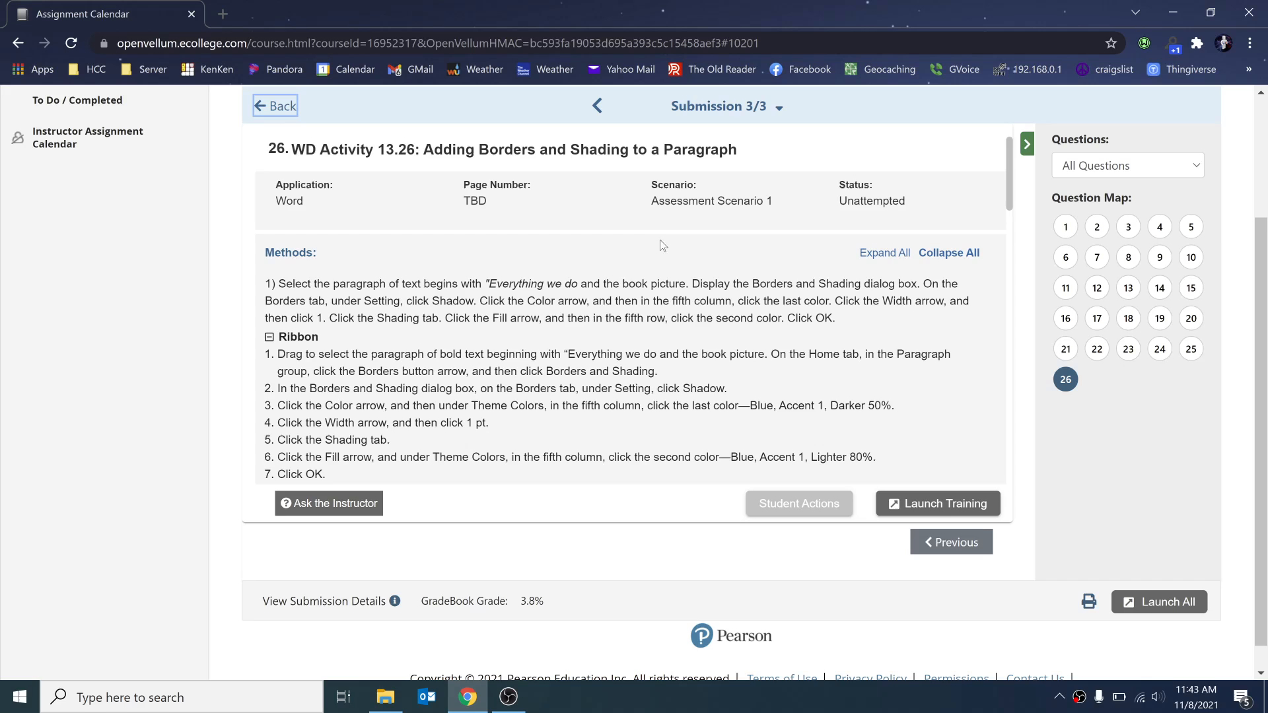
{"action": "scroll", "coordinate": [651, 251], "scroll_direction": "down", "scroll_amount": 1}
{"action": "scroll", "coordinate": [621, 267], "scroll_direction": "up", "scroll_amount": 1}
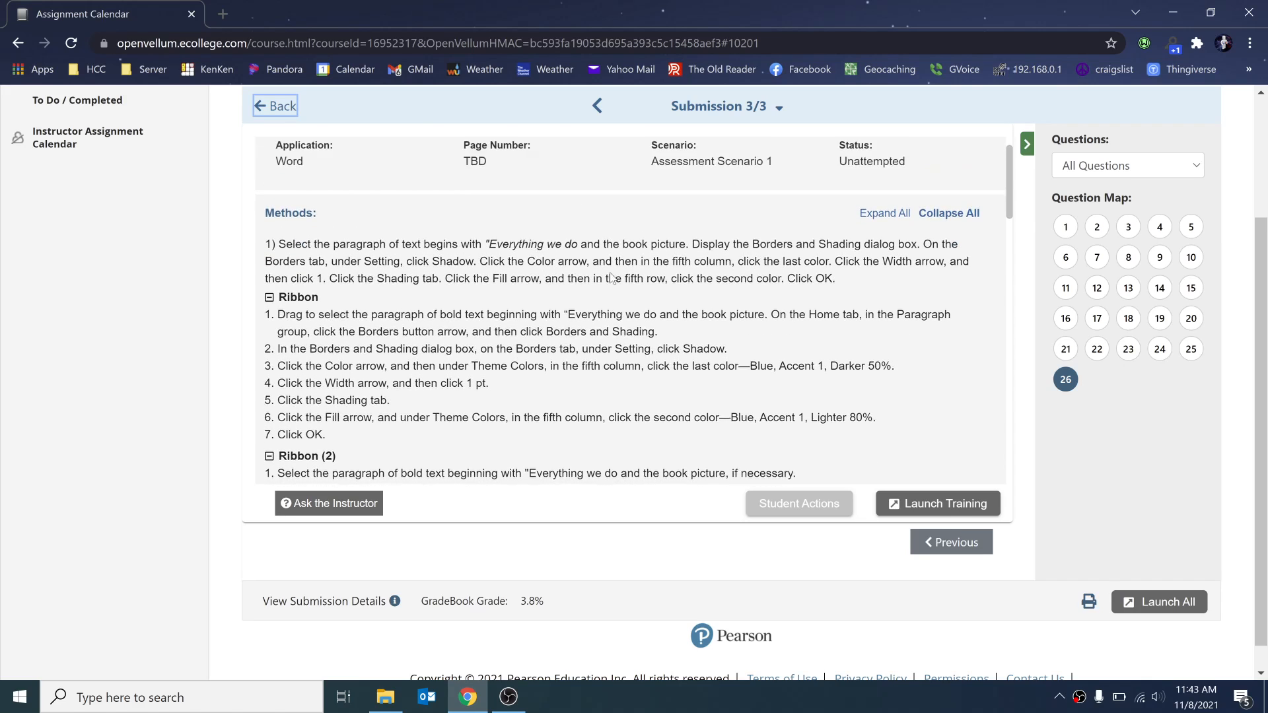
{"action": "scroll", "coordinate": [550, 317], "scroll_direction": "up", "scroll_amount": 1}
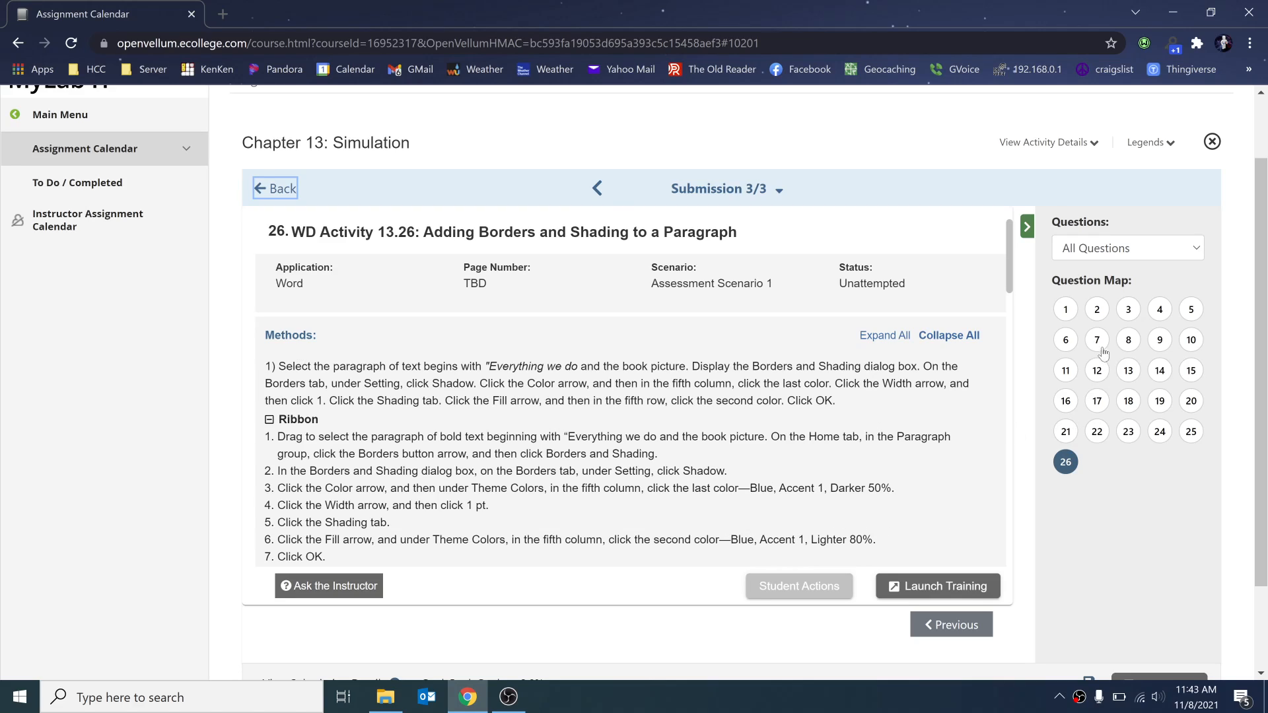
{"action": "scroll", "coordinate": [1057, 437], "scroll_direction": "down", "scroll_amount": 2}
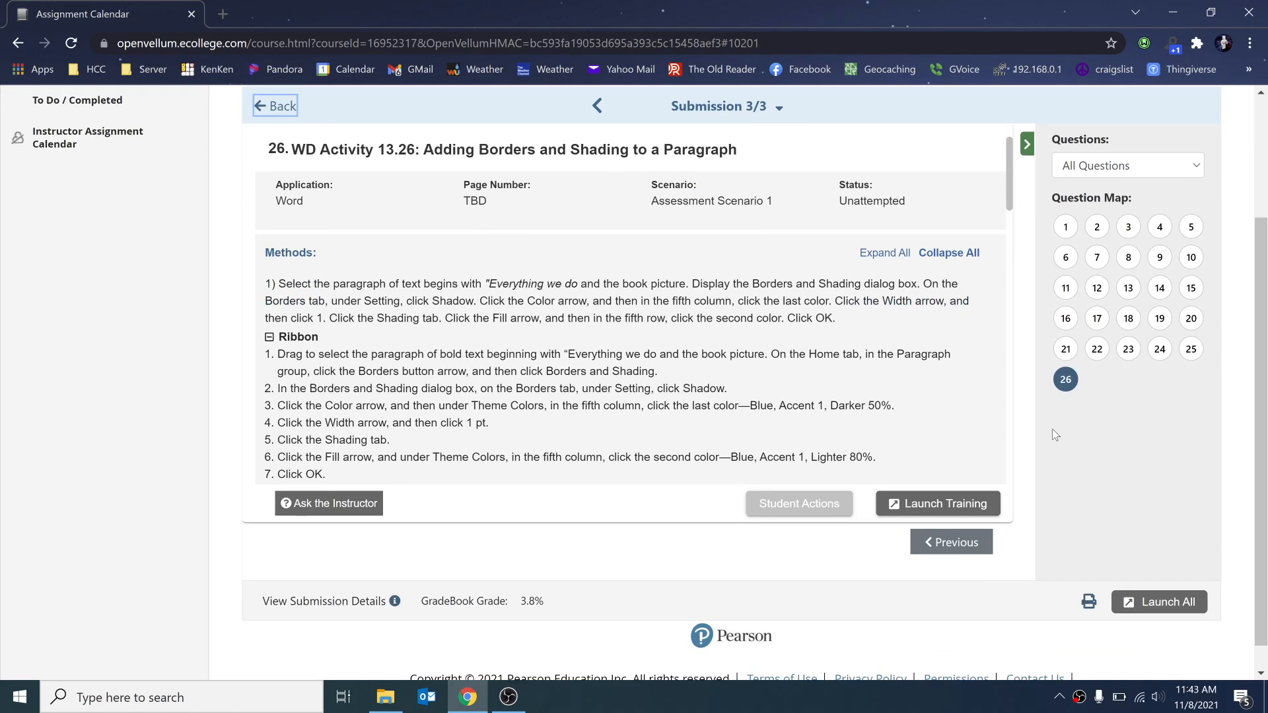
{"action": "scroll", "coordinate": [1013, 400], "scroll_direction": "up", "scroll_amount": 1}
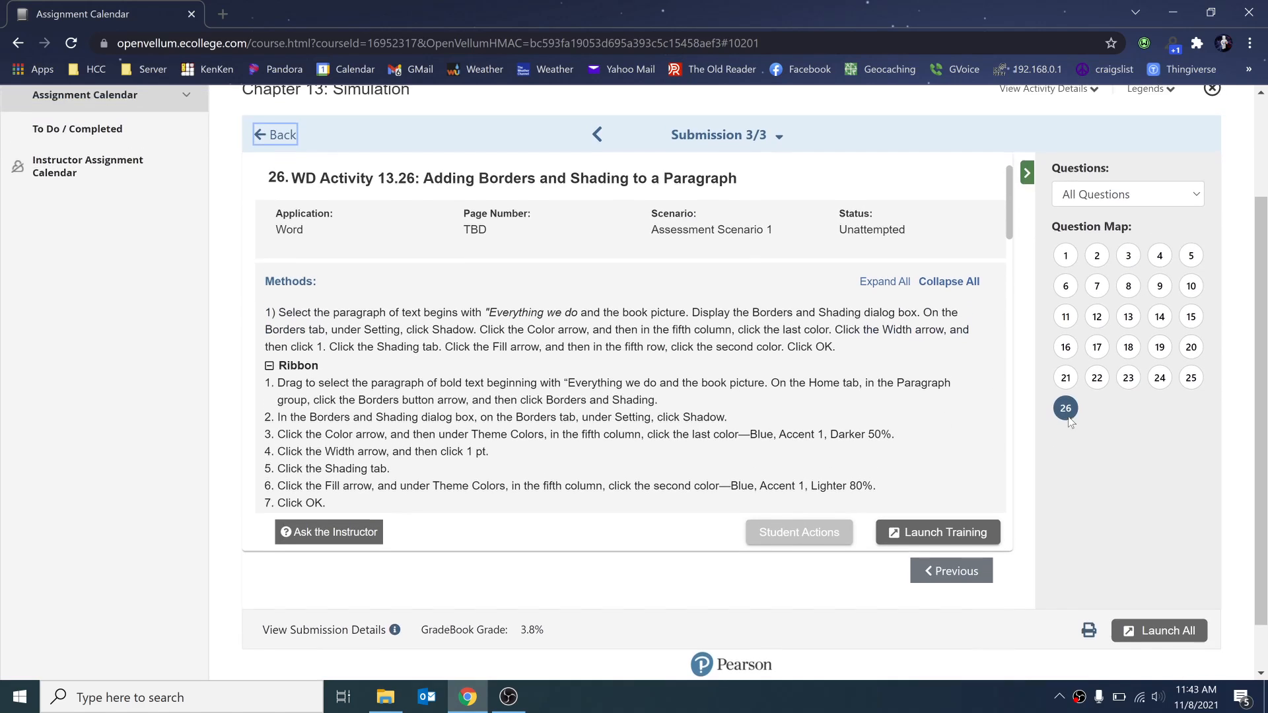